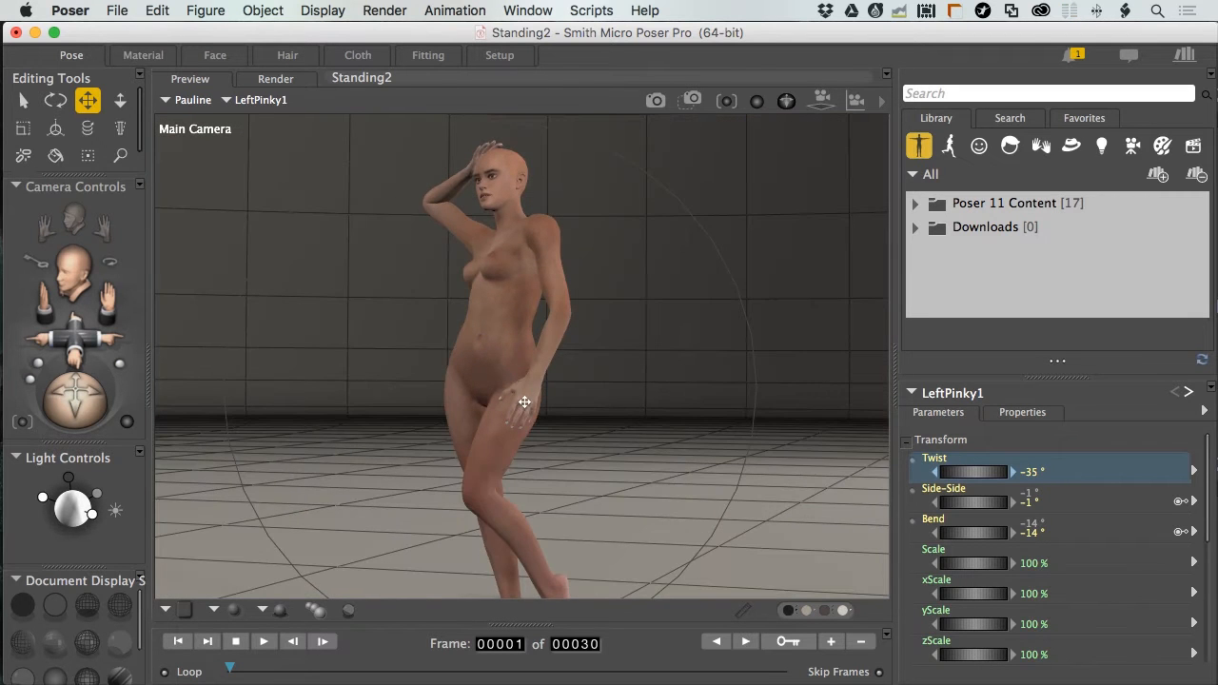
# Examine the figure's left hand resting on the upper thigh up close
pyautogui.scroll(10, 526, 399)
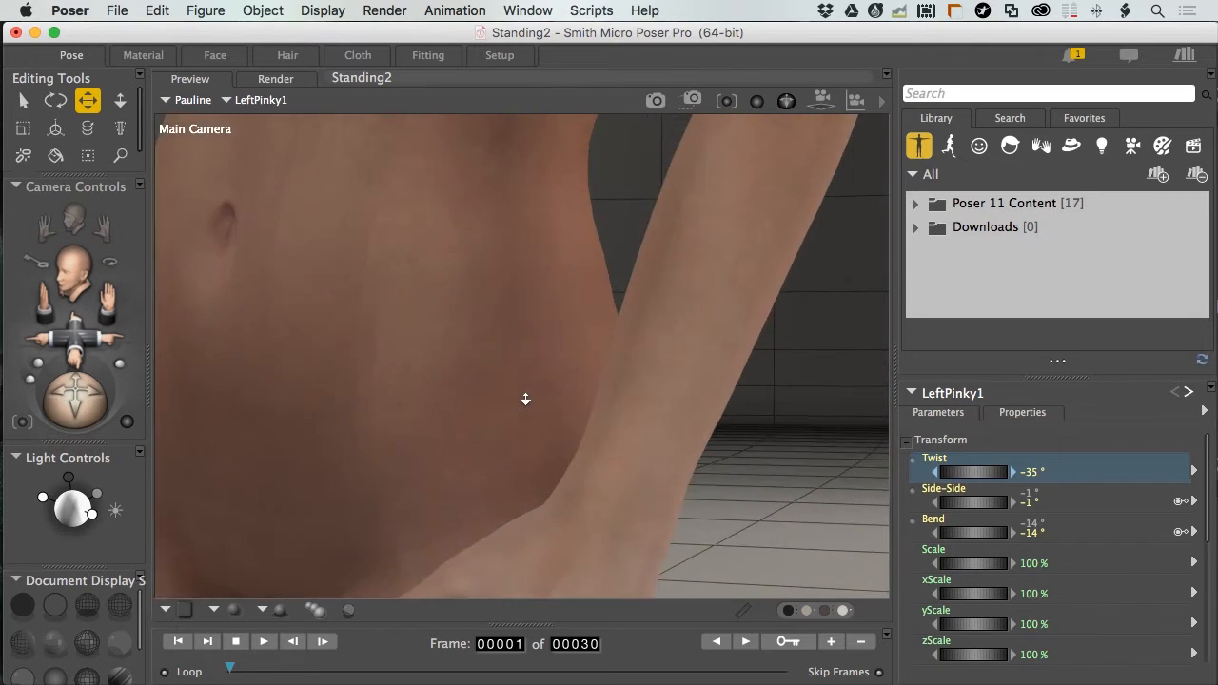
pyautogui.moveTo(528, 448); pyautogui.dragTo(451, 228)
pyautogui.click(453, 408)
pyautogui.moveTo(461, 410); pyautogui.dragTo(419, 424)
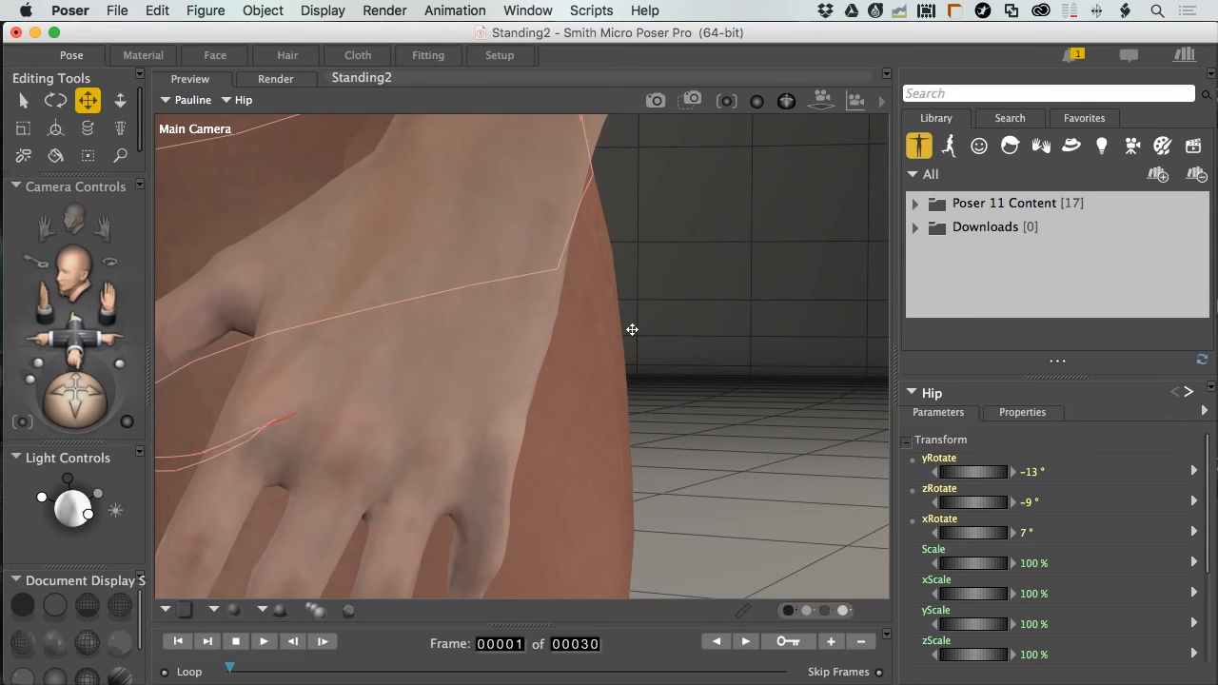
# Switch to VUE xStream 2016 and choose the Poser file Standing2.pz3 from the 12 Other Software folder for object import
pyautogui.press('super+Tab')
pyautogui.click(402, 330)
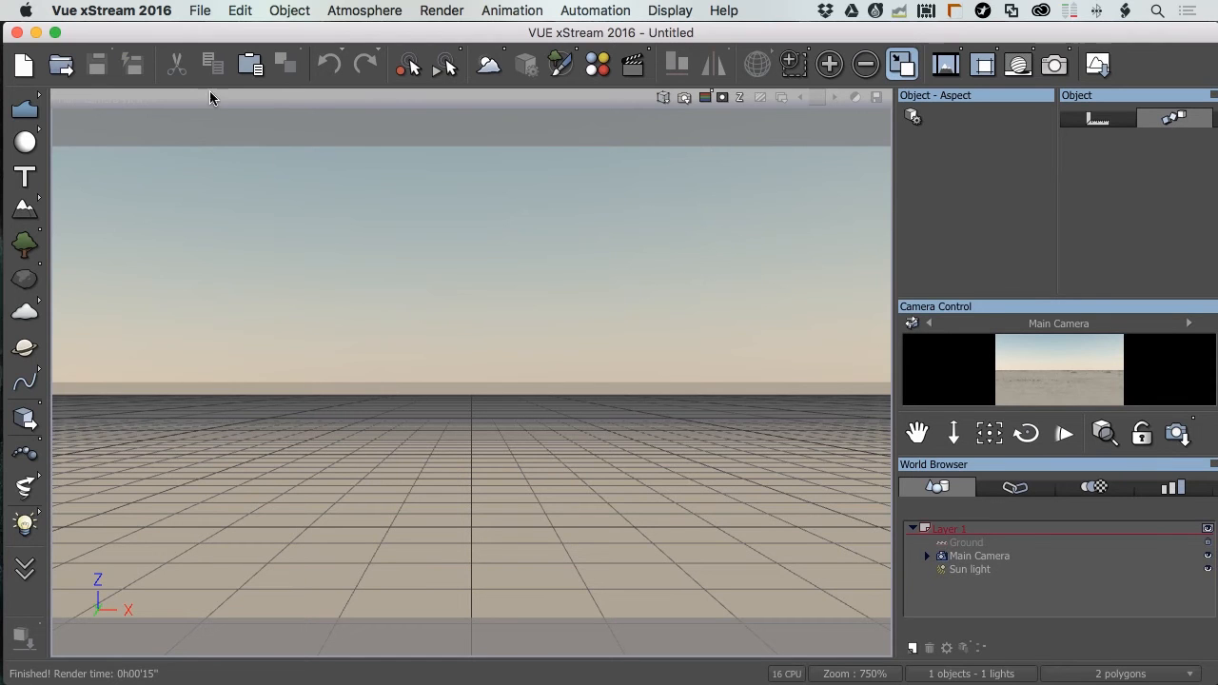
pyautogui.click(203, 10)
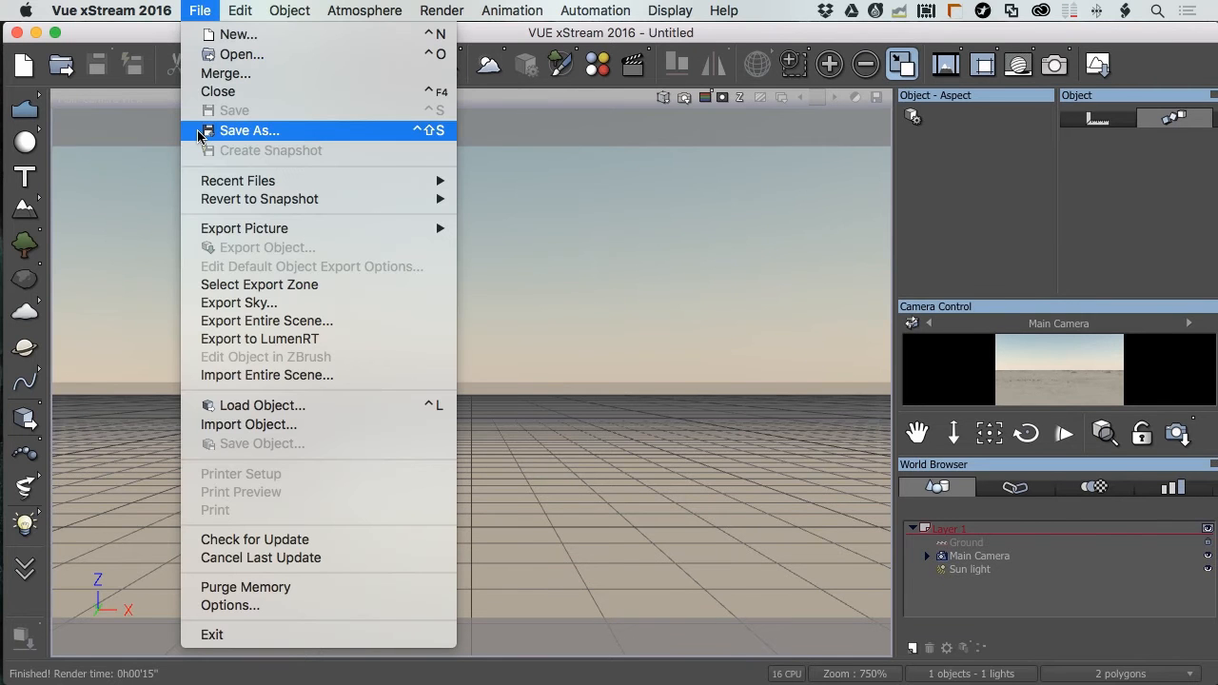
pyautogui.click(246, 426)
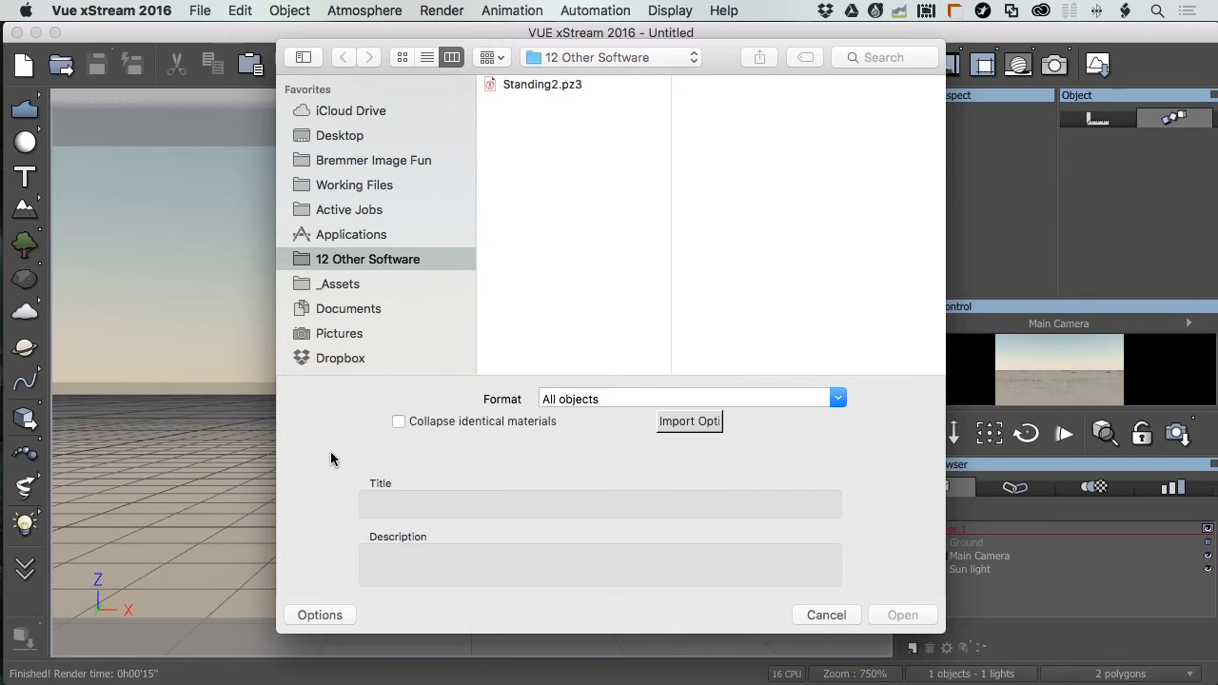
pyautogui.click(526, 88)
pyautogui.doubleClick(517, 88)
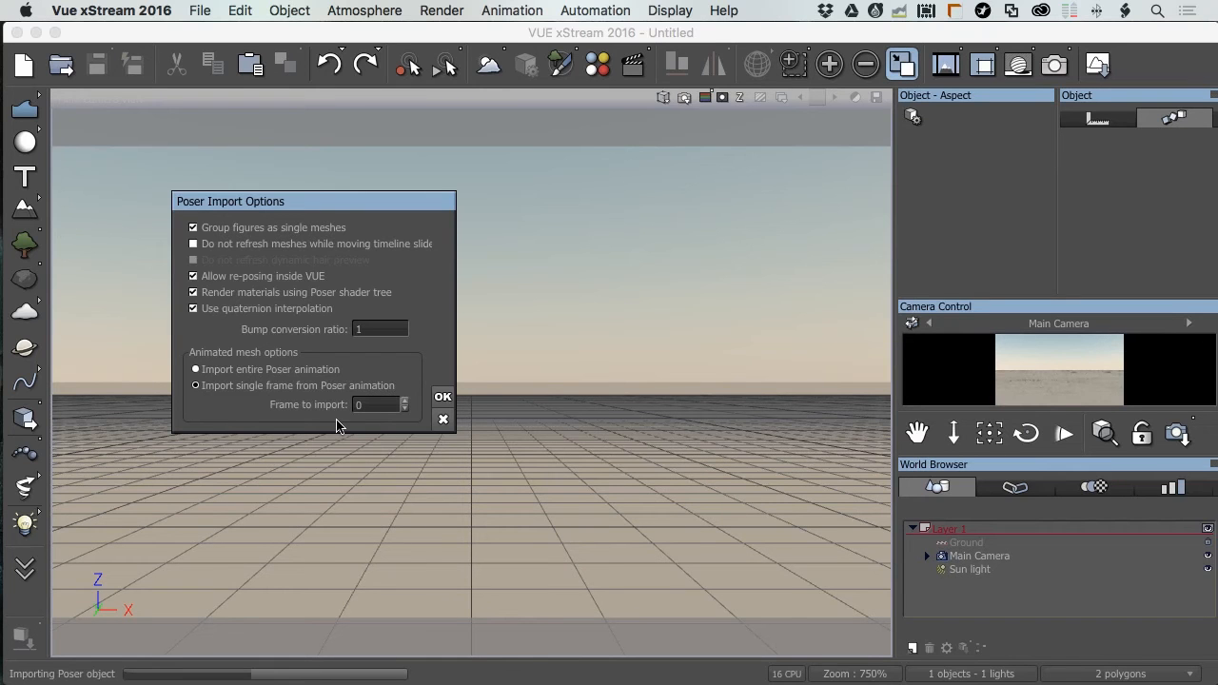
# Import frame 0 as a single frame with re-posing and Poser shader tree rendering on, keeping the features handled by Poser
pyautogui.click(442, 399)
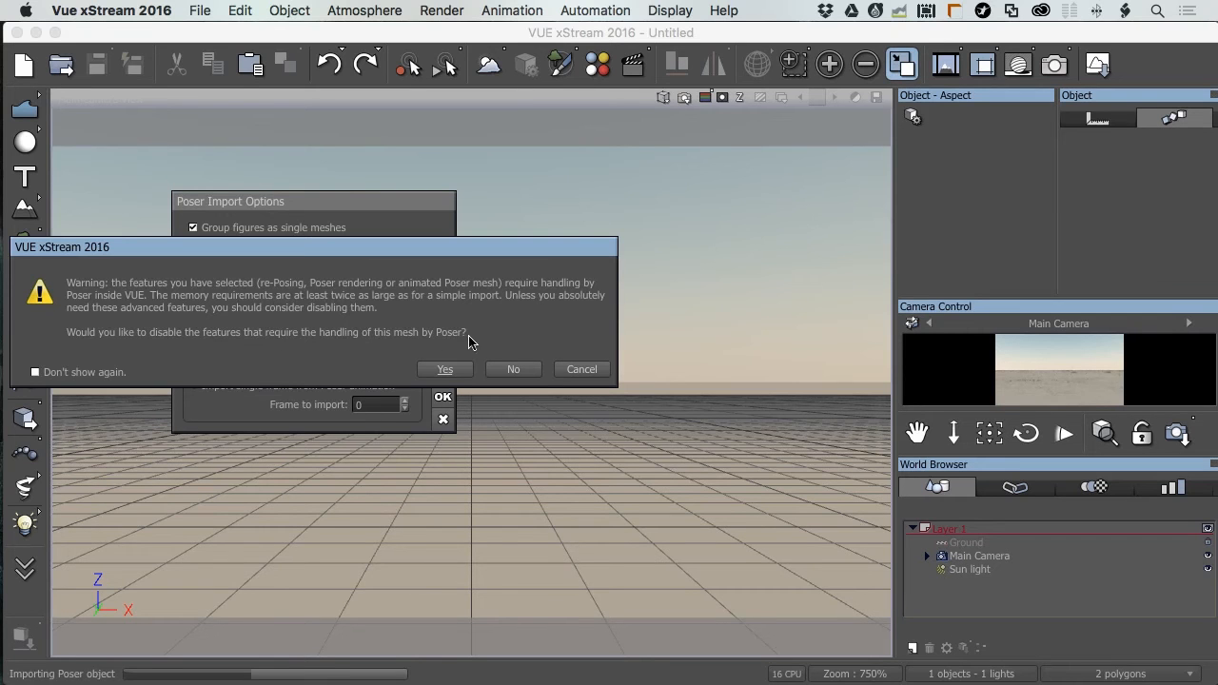
pyautogui.click(520, 370)
pyautogui.click(513, 371)
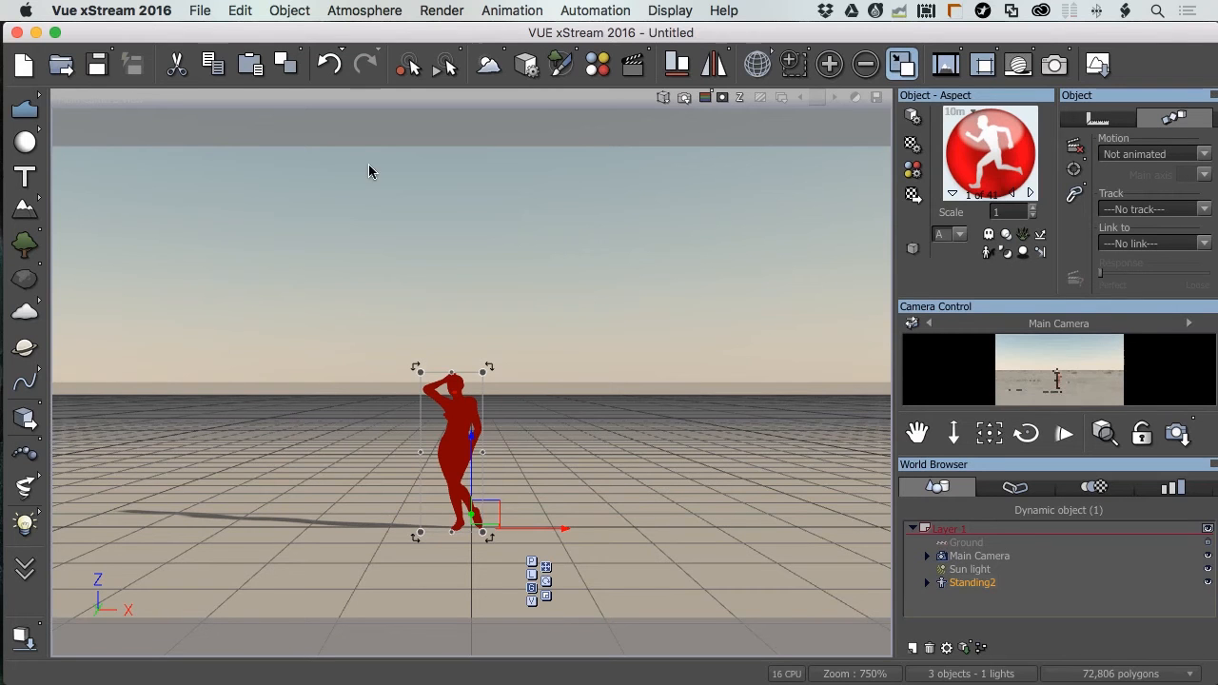
# Check the Poser SDK version and Poser application folder in the Poser import configuration, then leave the preferences without changes
pyautogui.click(144, 12)
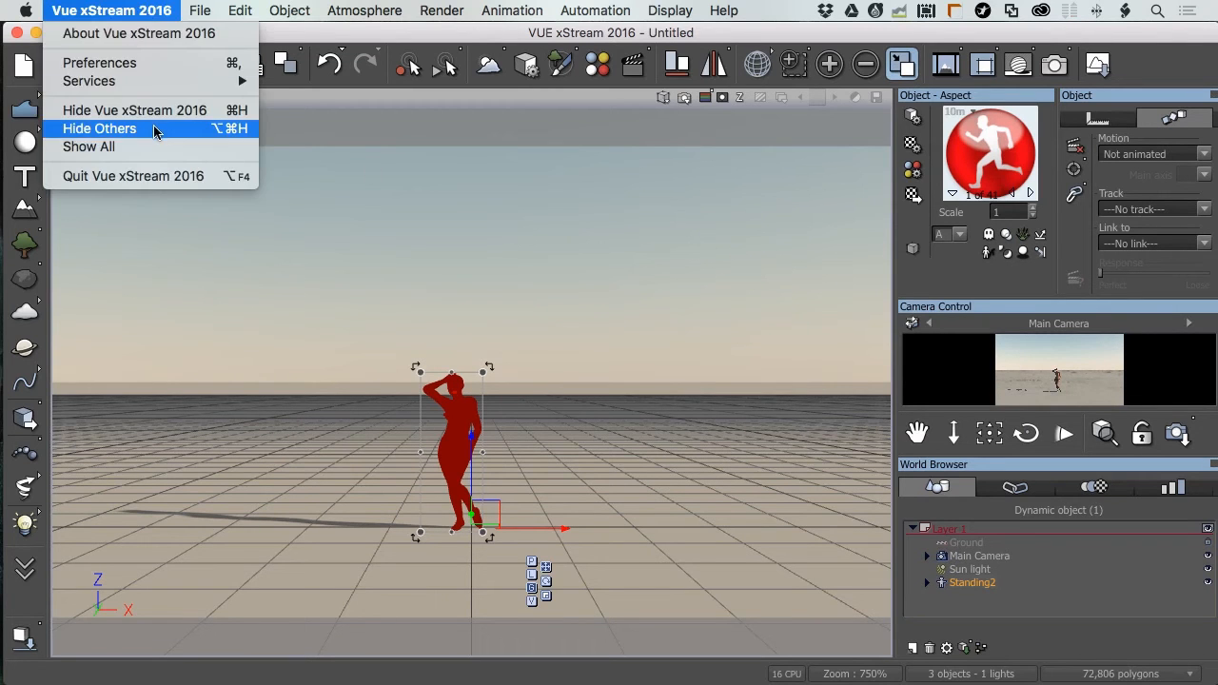
pyautogui.click(141, 63)
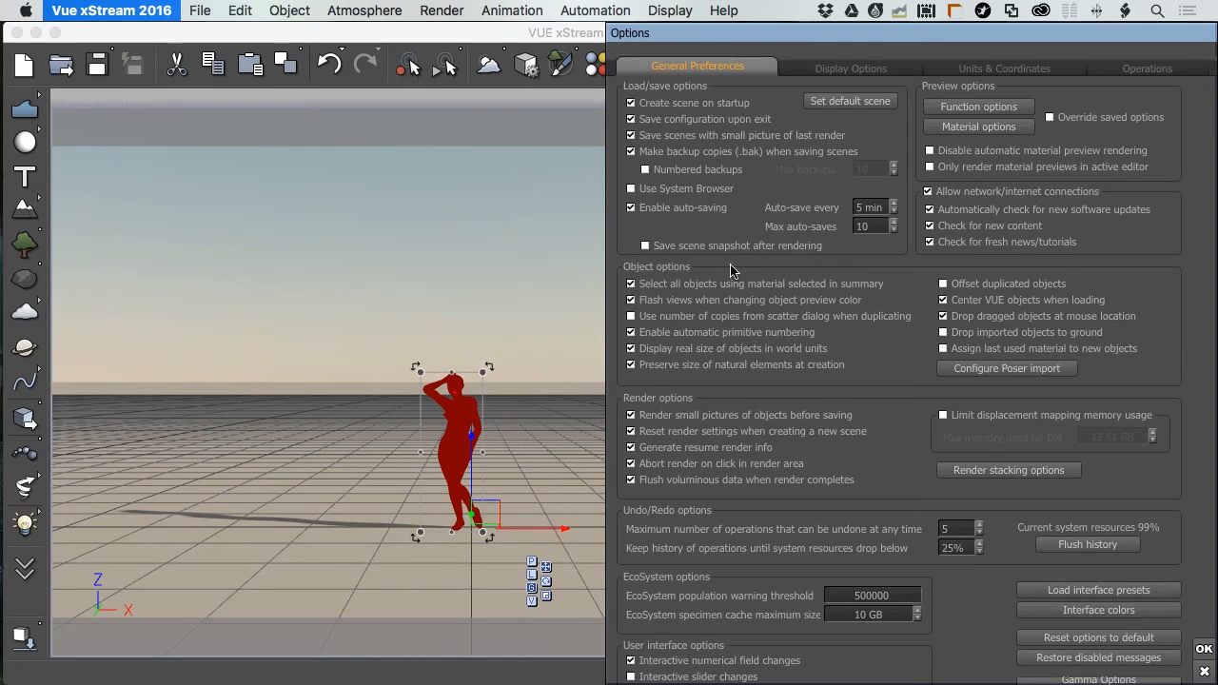
pyautogui.click(979, 372)
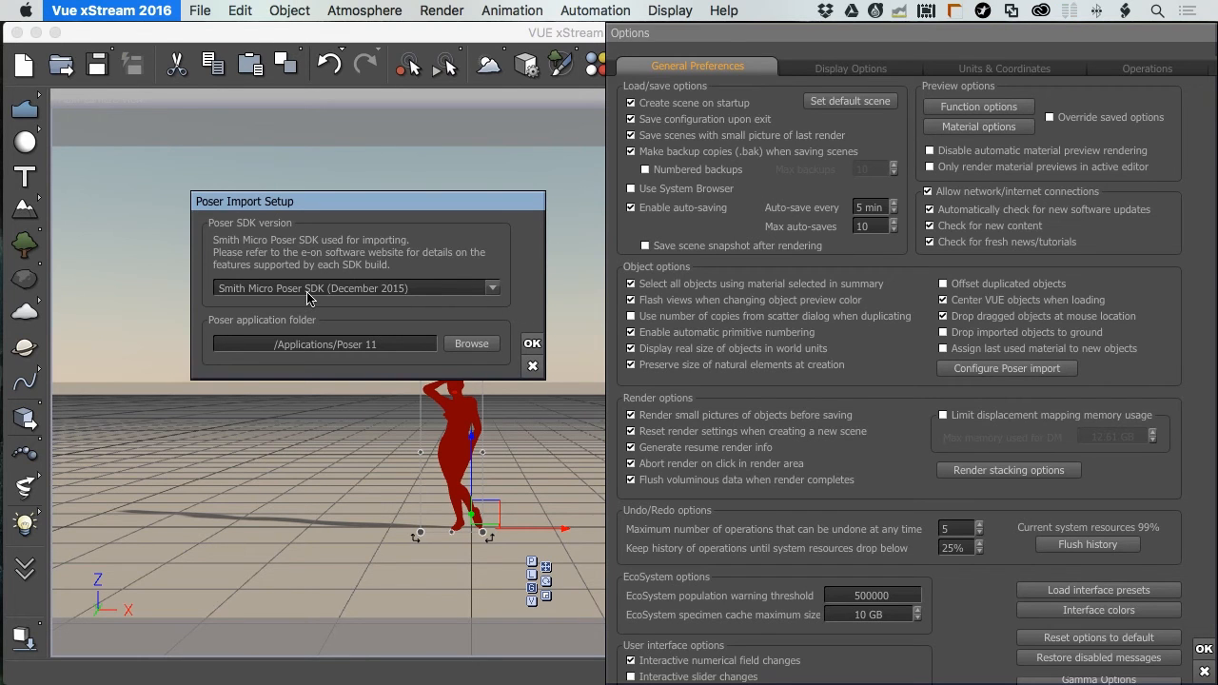
pyautogui.click(493, 288)
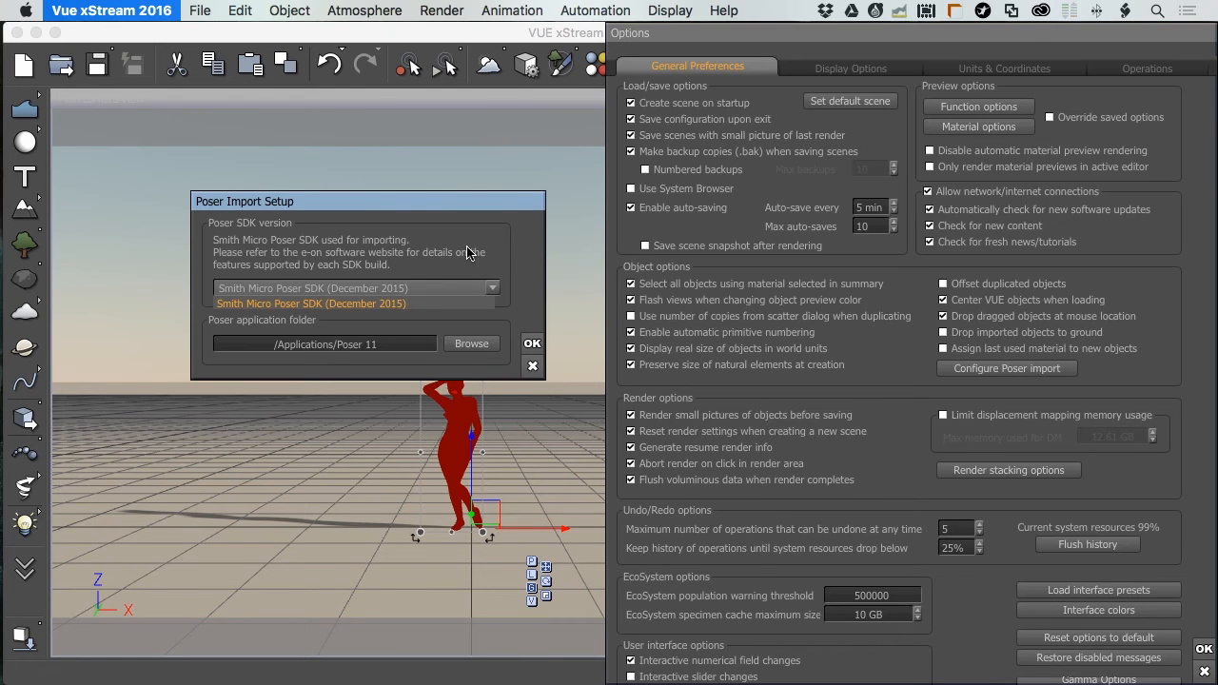
pyautogui.click(468, 252)
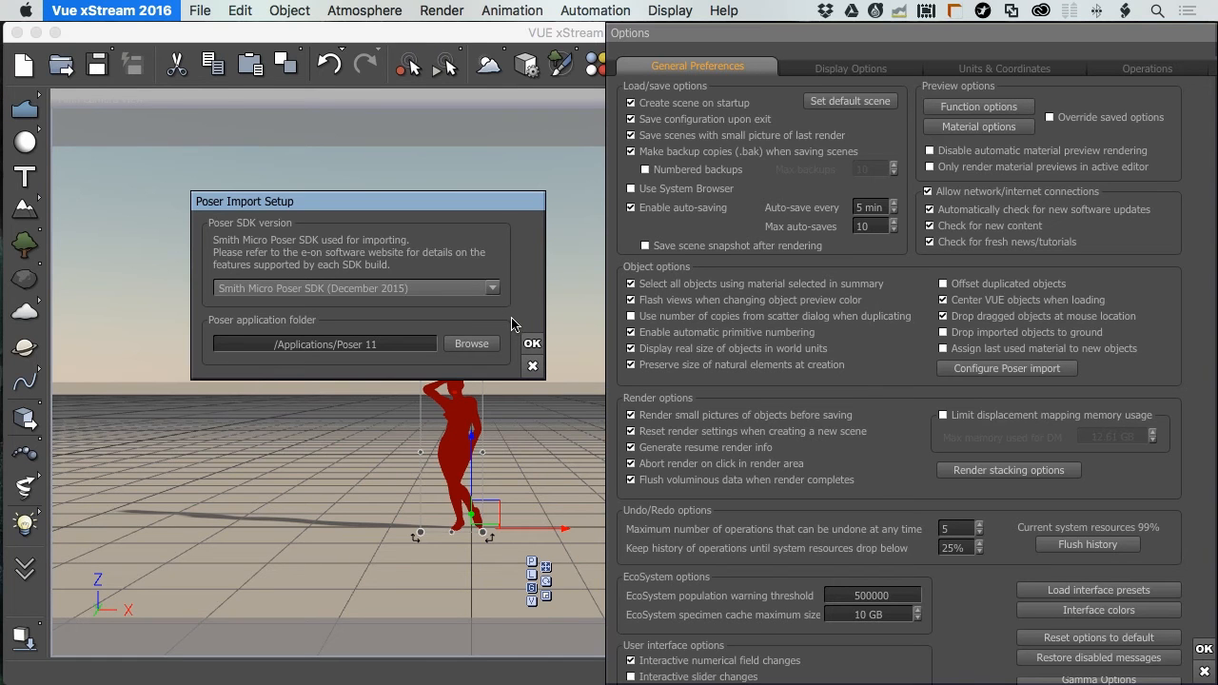
pyautogui.click(533, 366)
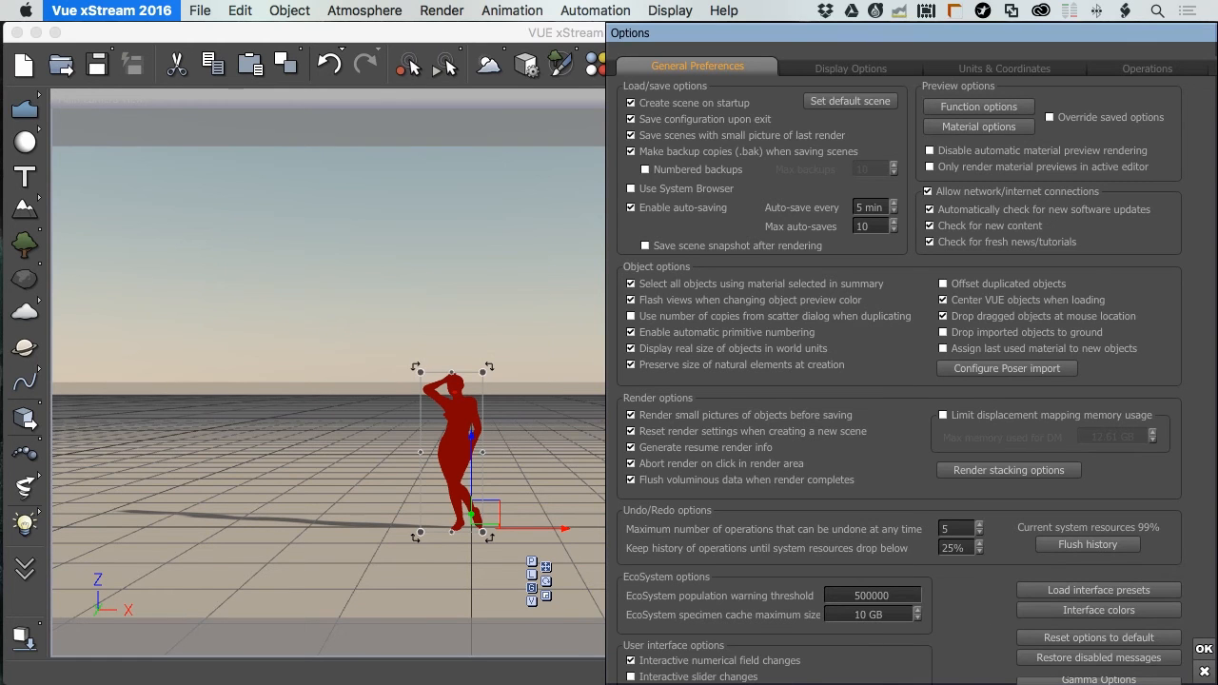
pyautogui.click(1204, 672)
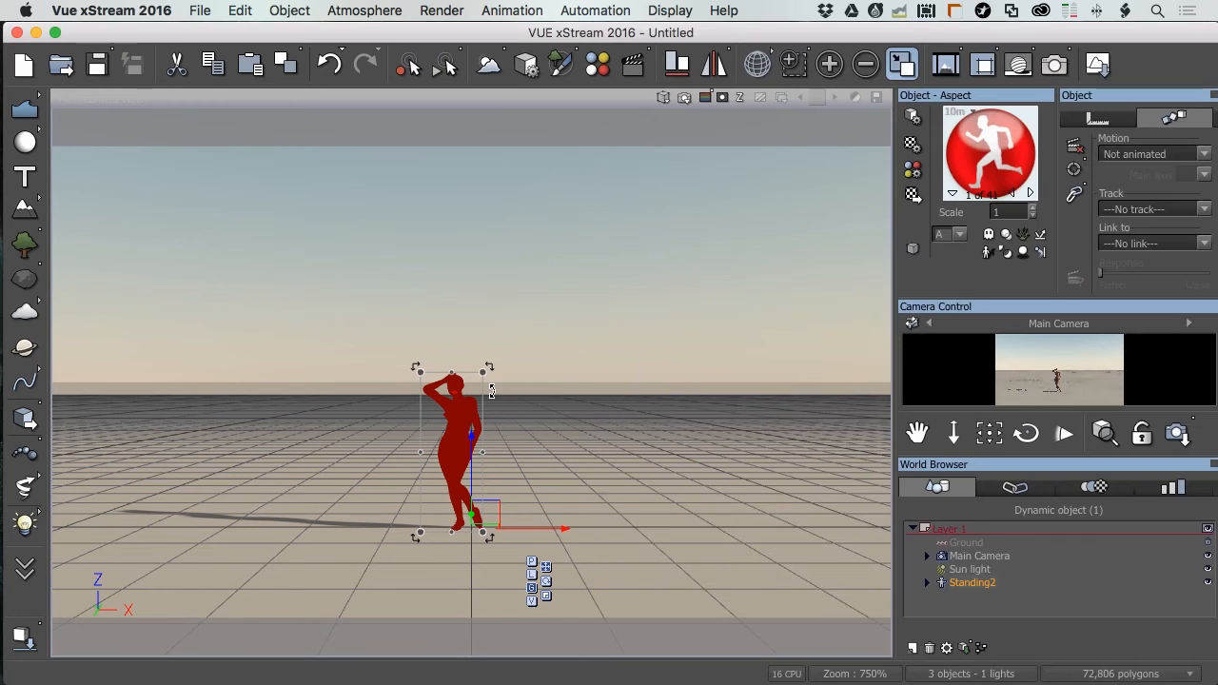
# Render the main camera view of the imported figure and accept the post-render options
pyautogui.click(684, 99)
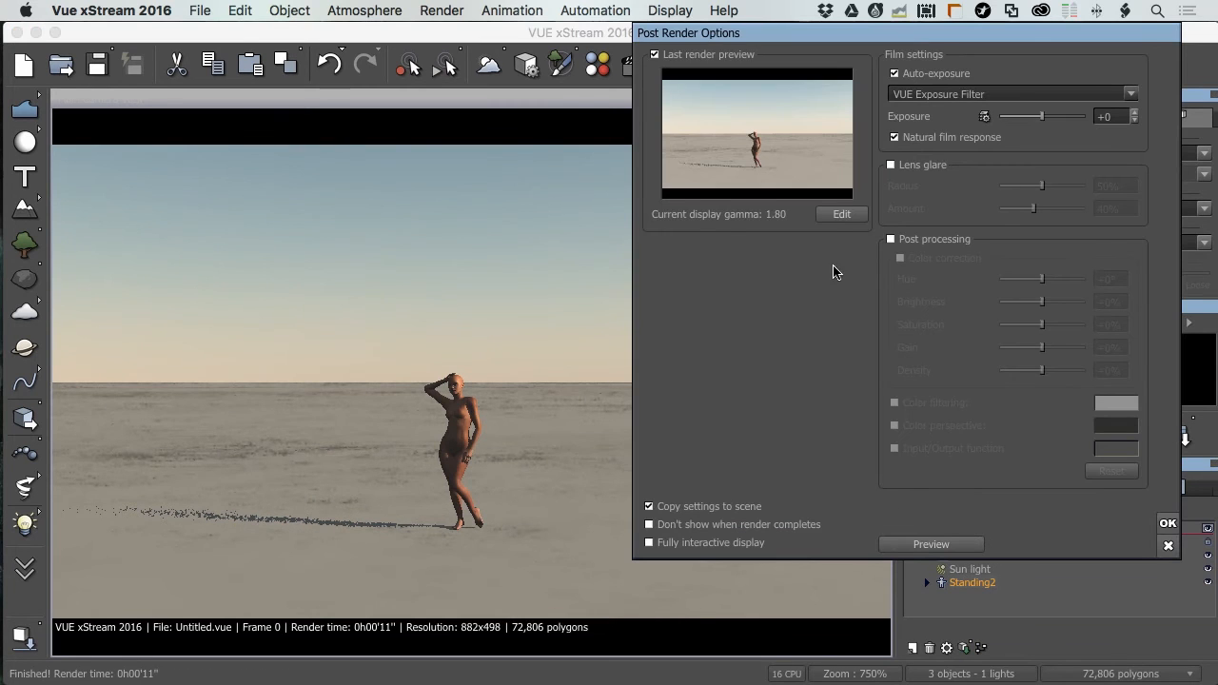
pyautogui.click(1167, 522)
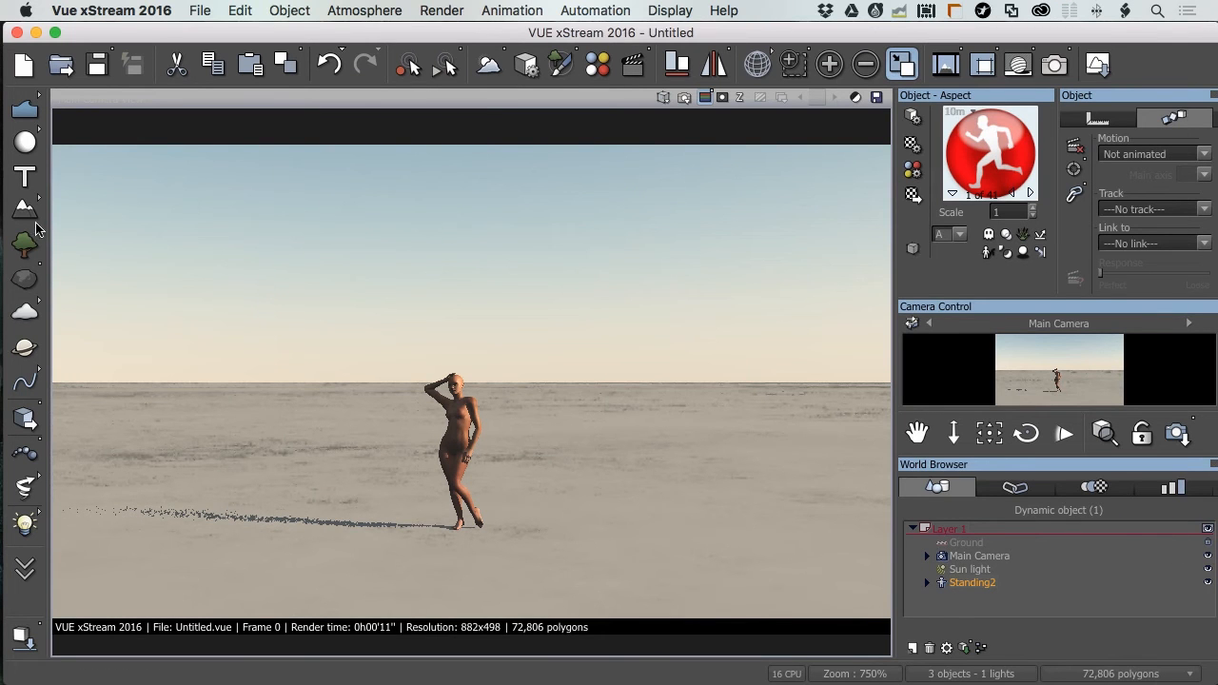
# Add a terrain, place it far behind the figure in the top view, and stretch it wider along X
pyautogui.click(26, 212)
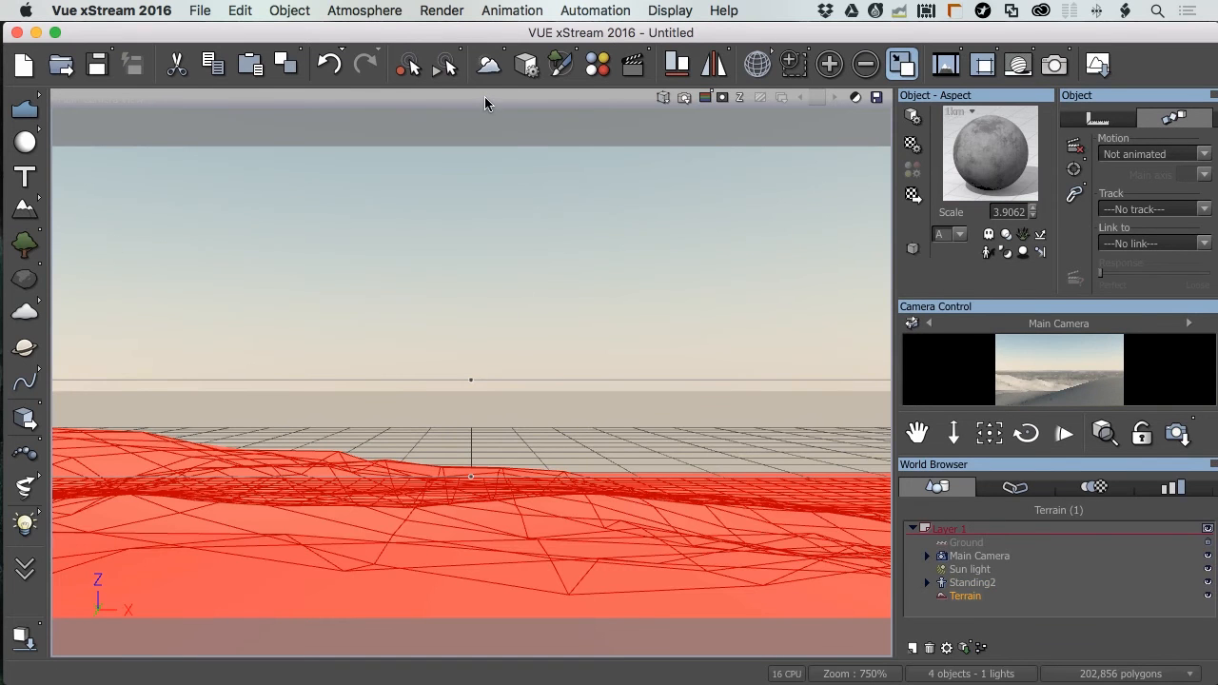
pyautogui.press('F7')
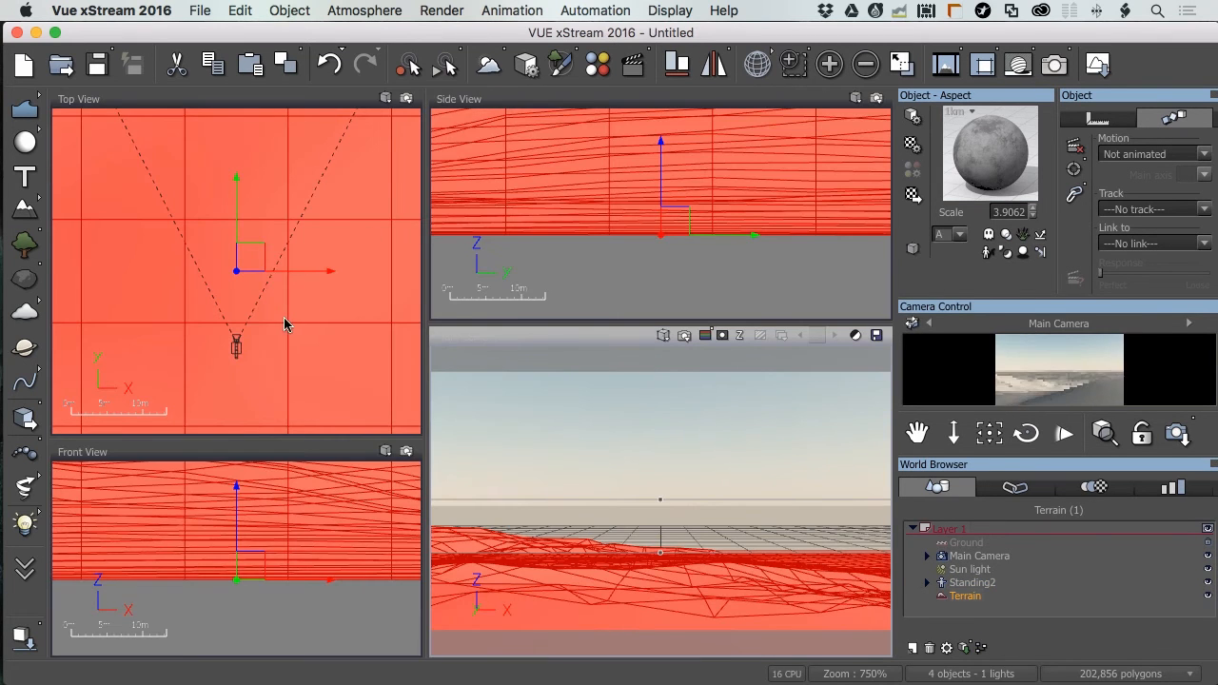
pyautogui.scroll(-15, 273, 320)
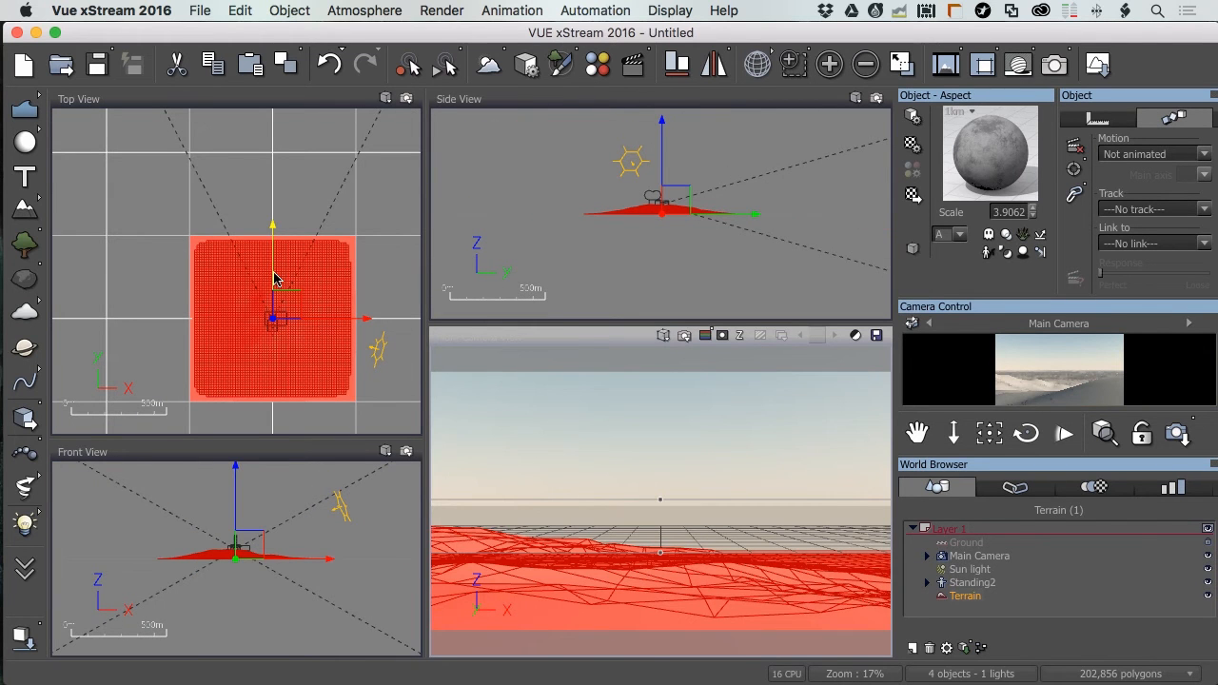
pyautogui.moveTo(274, 278); pyautogui.dragTo(269, 160)
pyautogui.moveTo(189, 196); pyautogui.dragTo(117, 195)
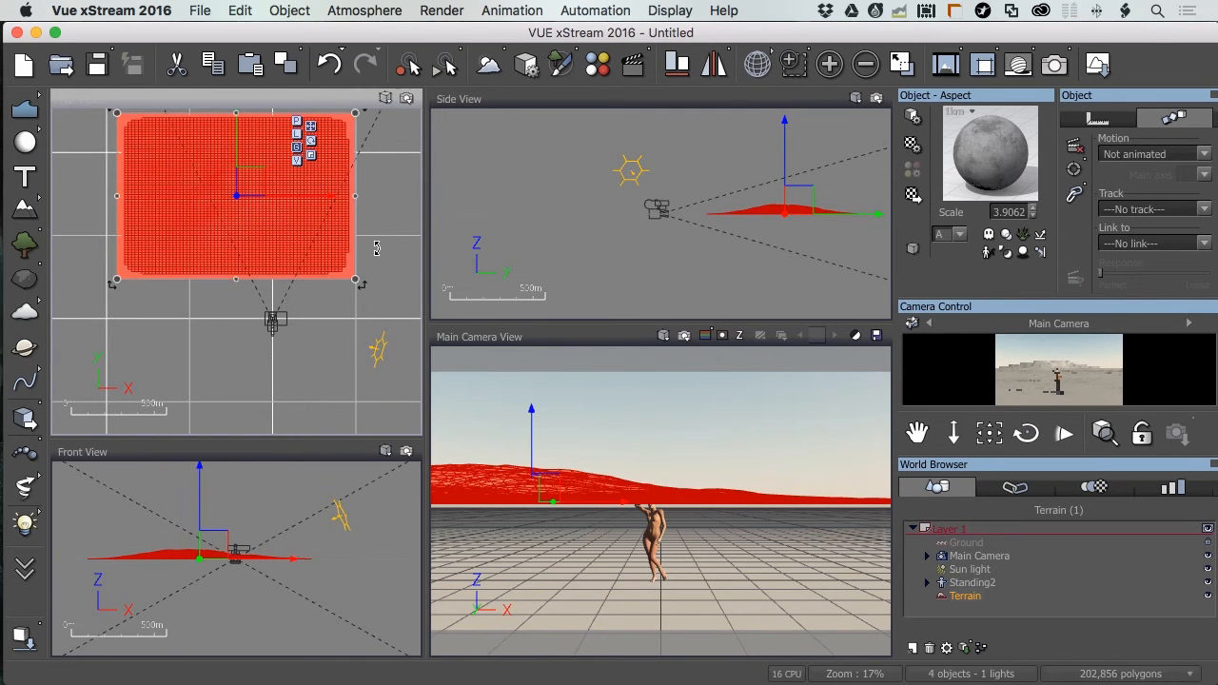
# Bring the main camera closer to the figure in the maximized camera view and set its focal length to 80 mm
pyautogui.click(611, 342)
pyautogui.doubleClick(610, 343)
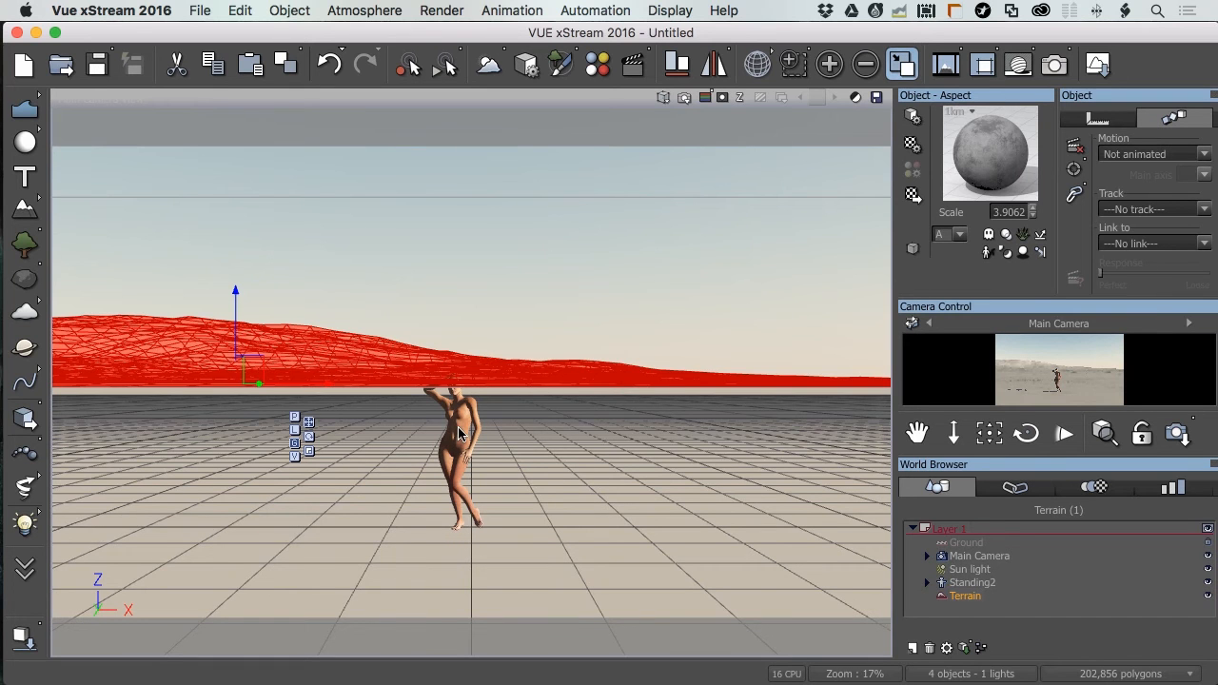
pyautogui.scroll(2, 458, 426)
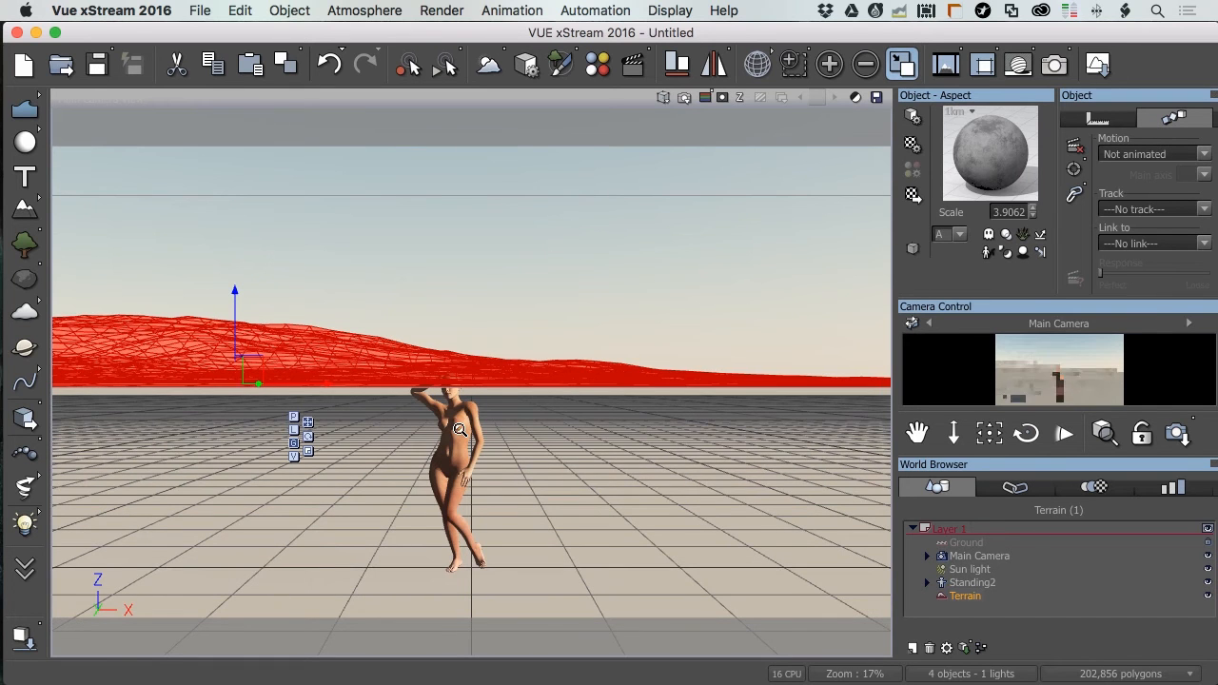
pyautogui.scroll(2, 457, 430)
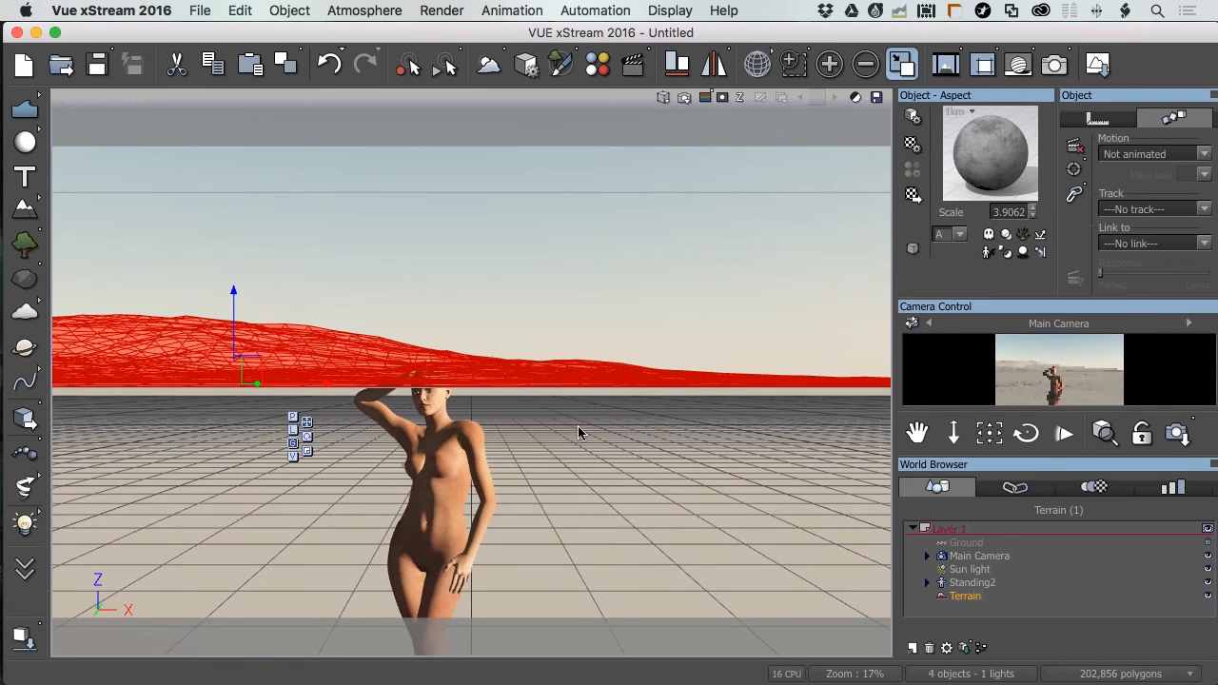
pyautogui.click(982, 557)
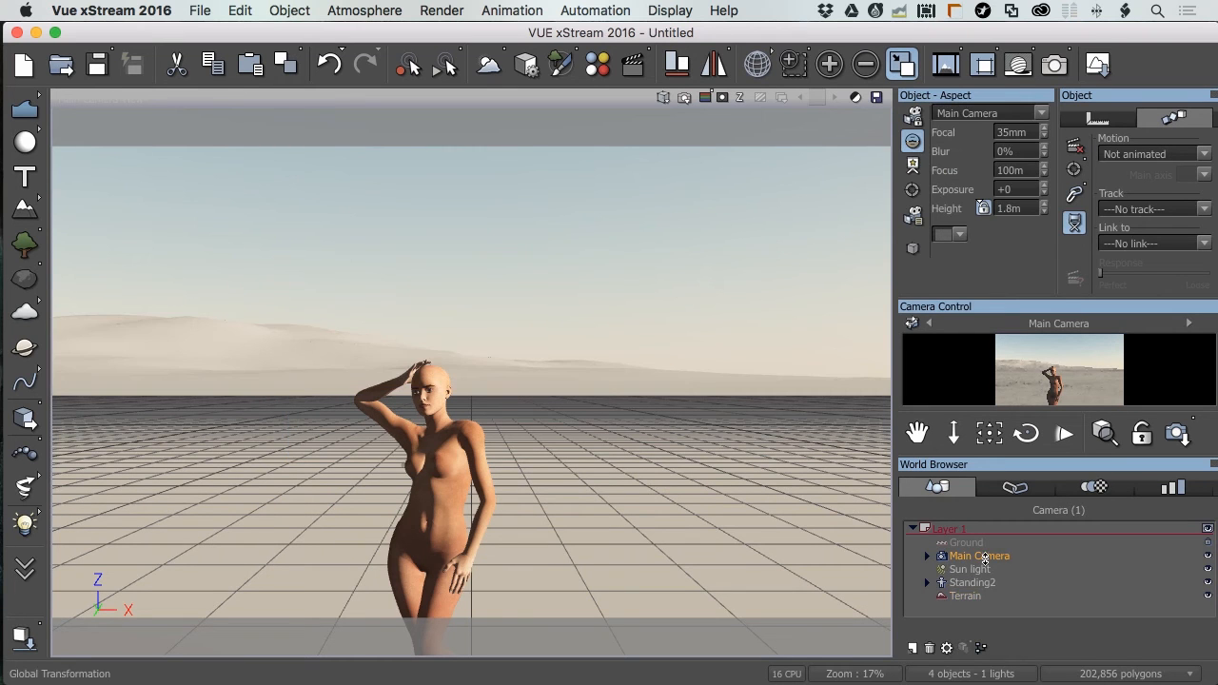
pyautogui.click(1006, 133)
pyautogui.write('80')
pyautogui.press('Return')
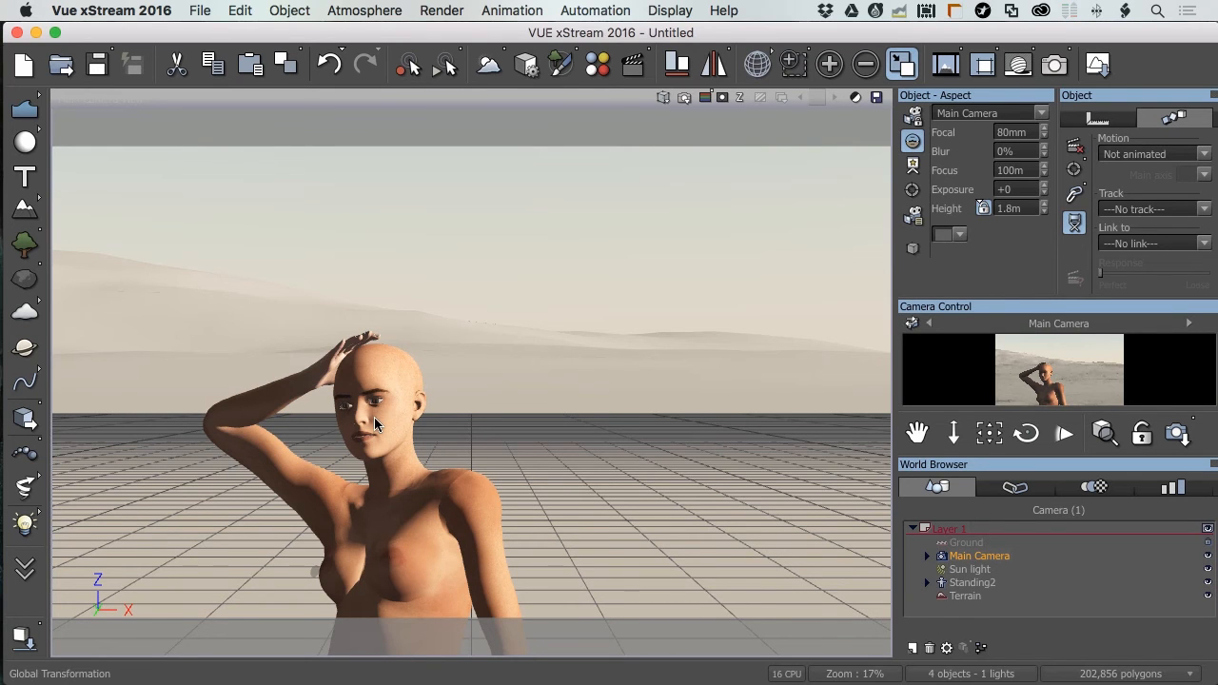
# Frame a close-up of the figure's head and raised arm with the main camera and render it, accepting the post-render options
pyautogui.scroll(3, 374, 417)
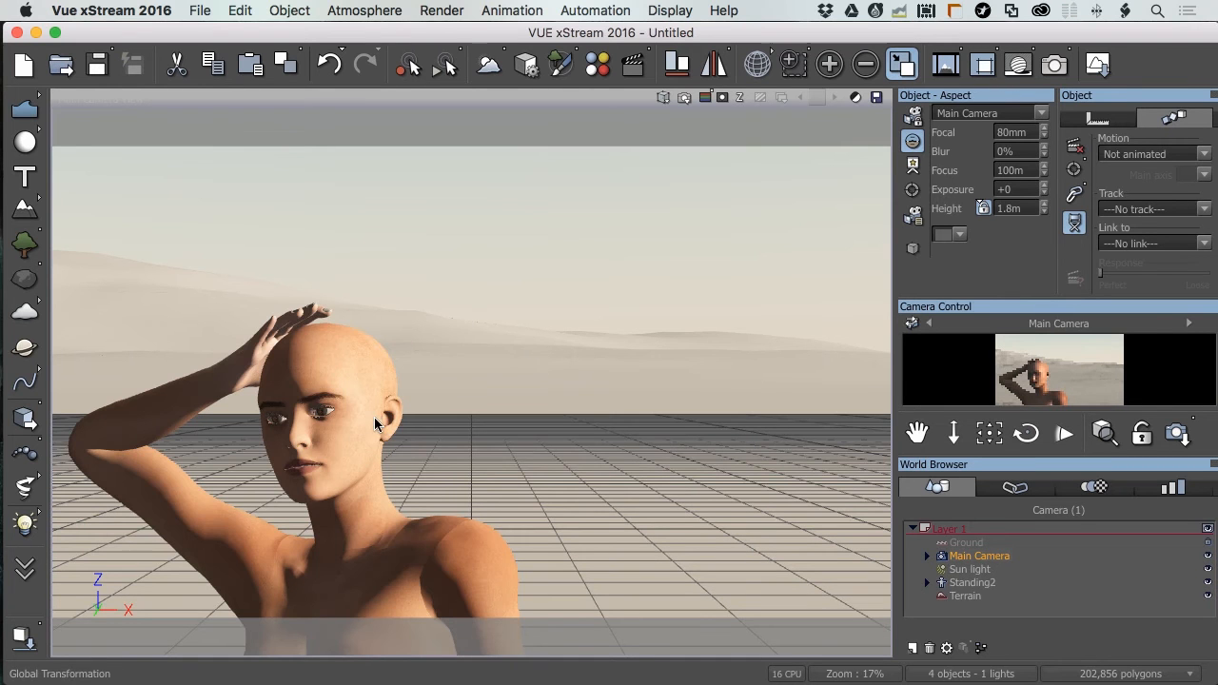
pyautogui.click(375, 420)
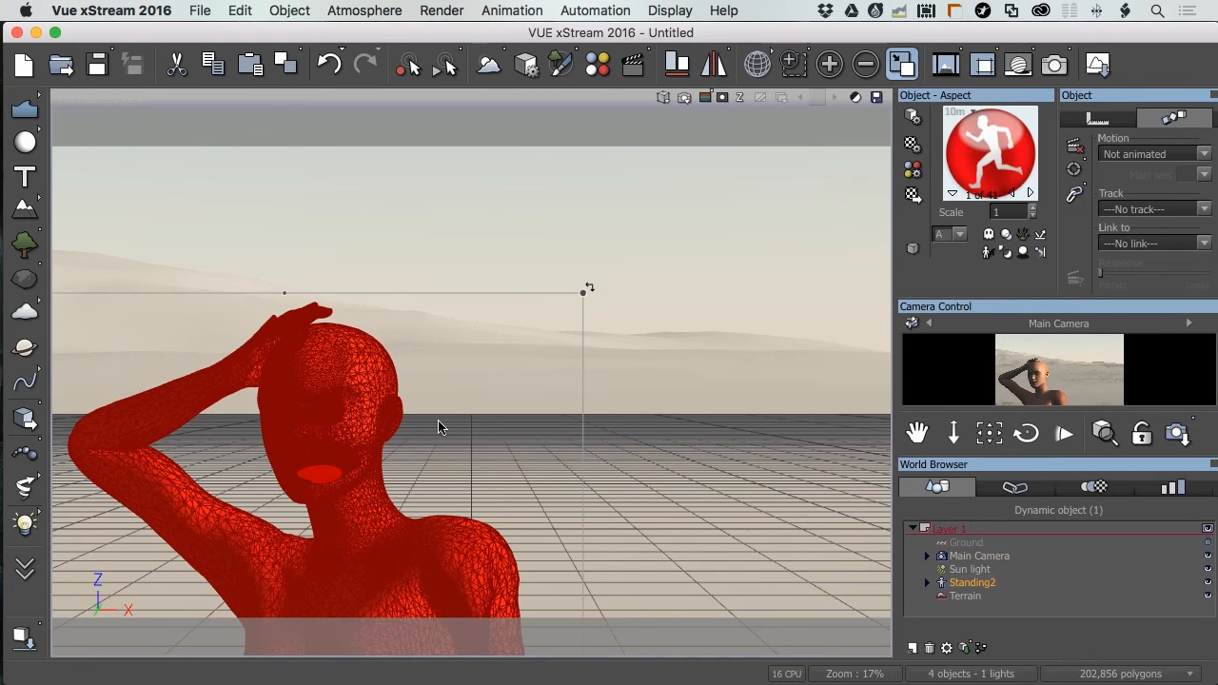
pyautogui.click(748, 421)
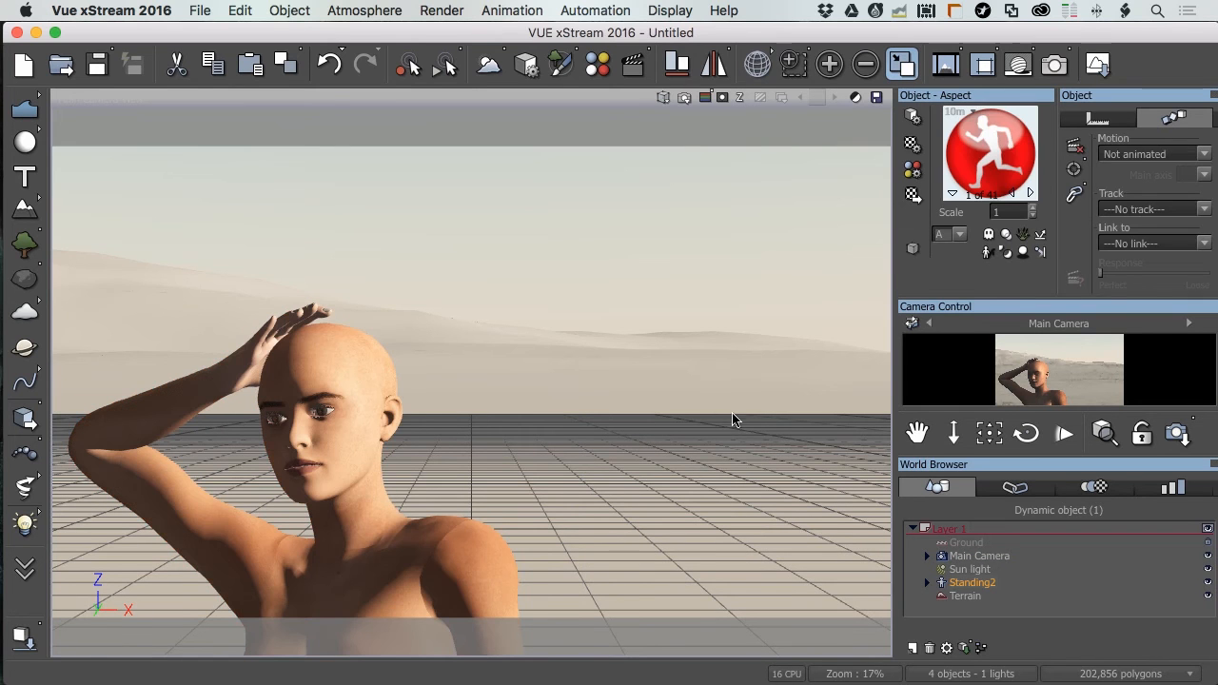
pyautogui.moveTo(590, 446); pyautogui.dragTo(596, 447, button='middle')
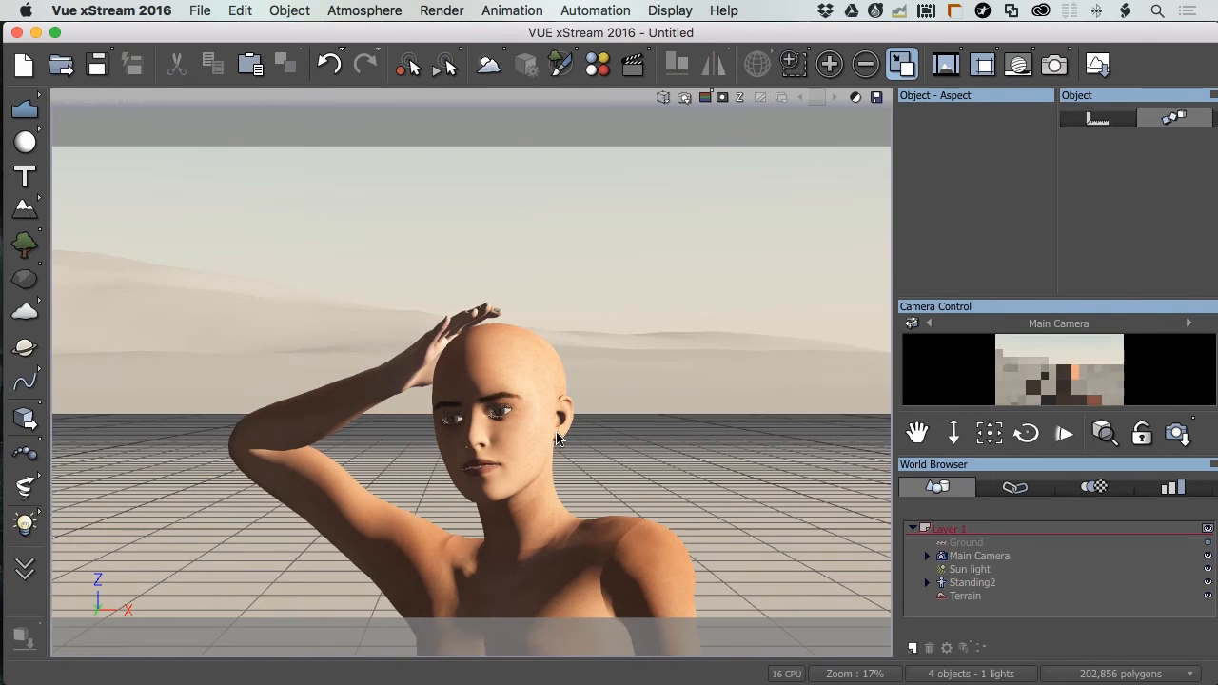
pyautogui.scroll(2, 556, 435)
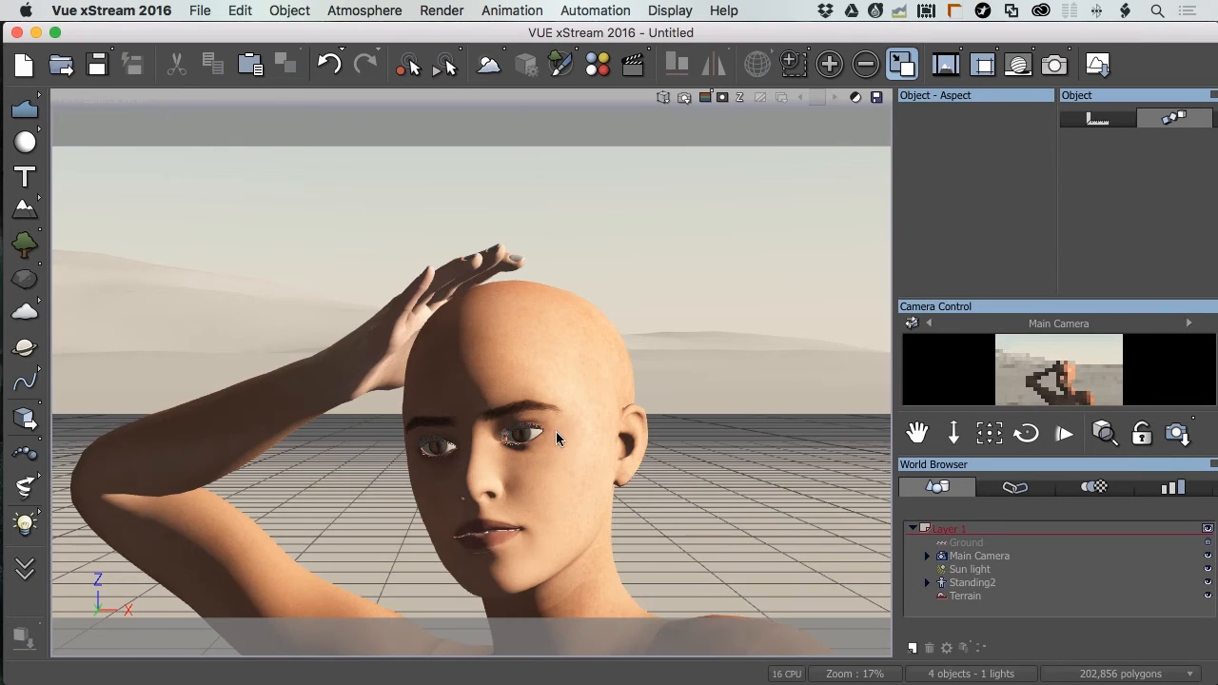
pyautogui.click(686, 97)
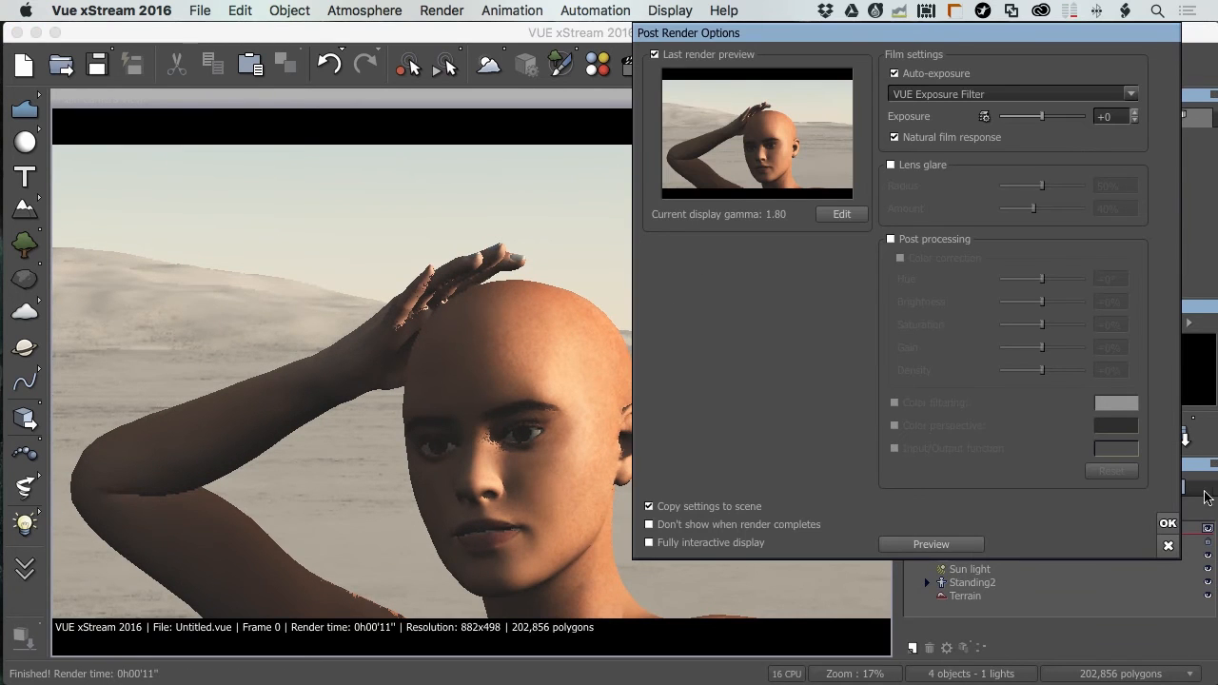
pyautogui.click(1167, 524)
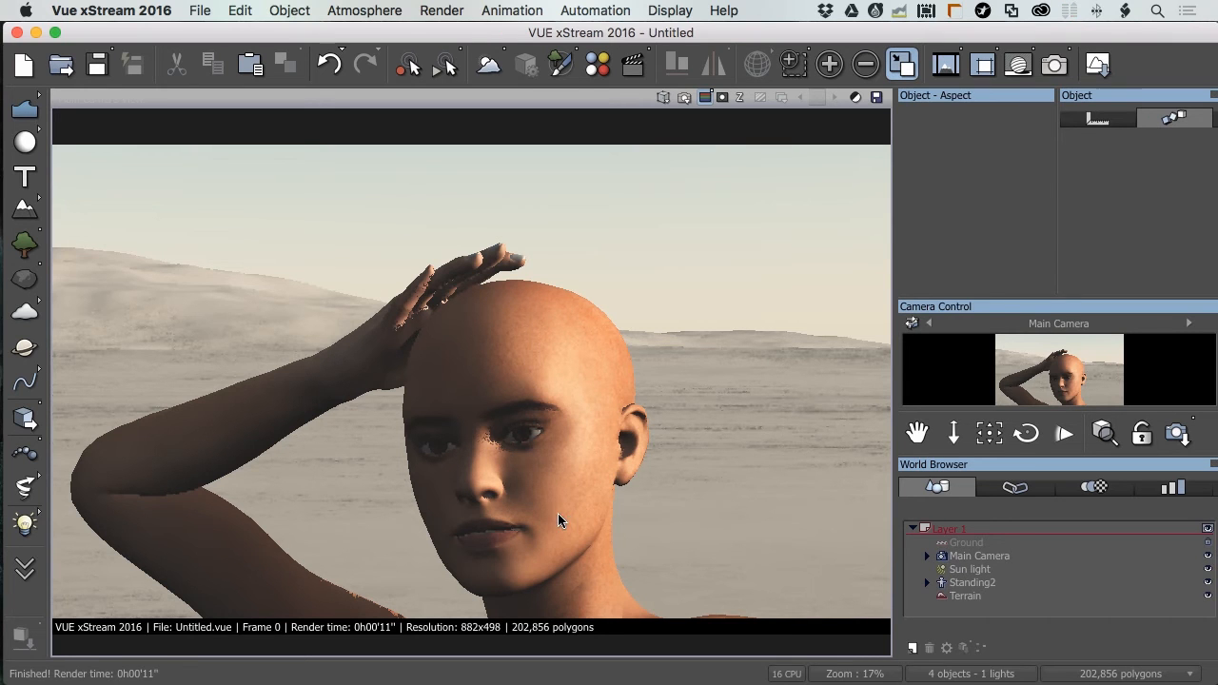
# Frame a close-up of the figure's lowered hand resting on the thigh with the main camera and render it, accepting the post-render options
pyautogui.click(635, 543)
pyautogui.moveTo(654, 544)
pyautogui.mouseDown(button='right')
pyautogui.moveTo(647, 473)
pyautogui.moveTo(645, 530)
pyautogui.mouseUp(button='right')
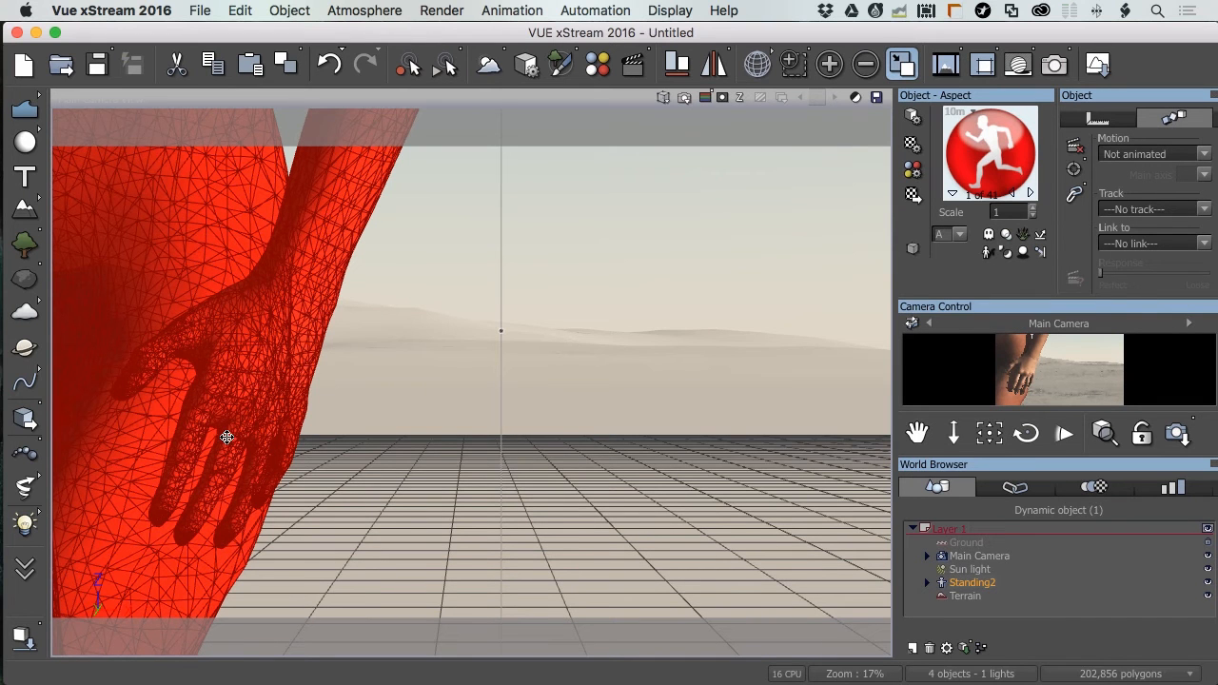
pyautogui.scroll(3, 226, 436)
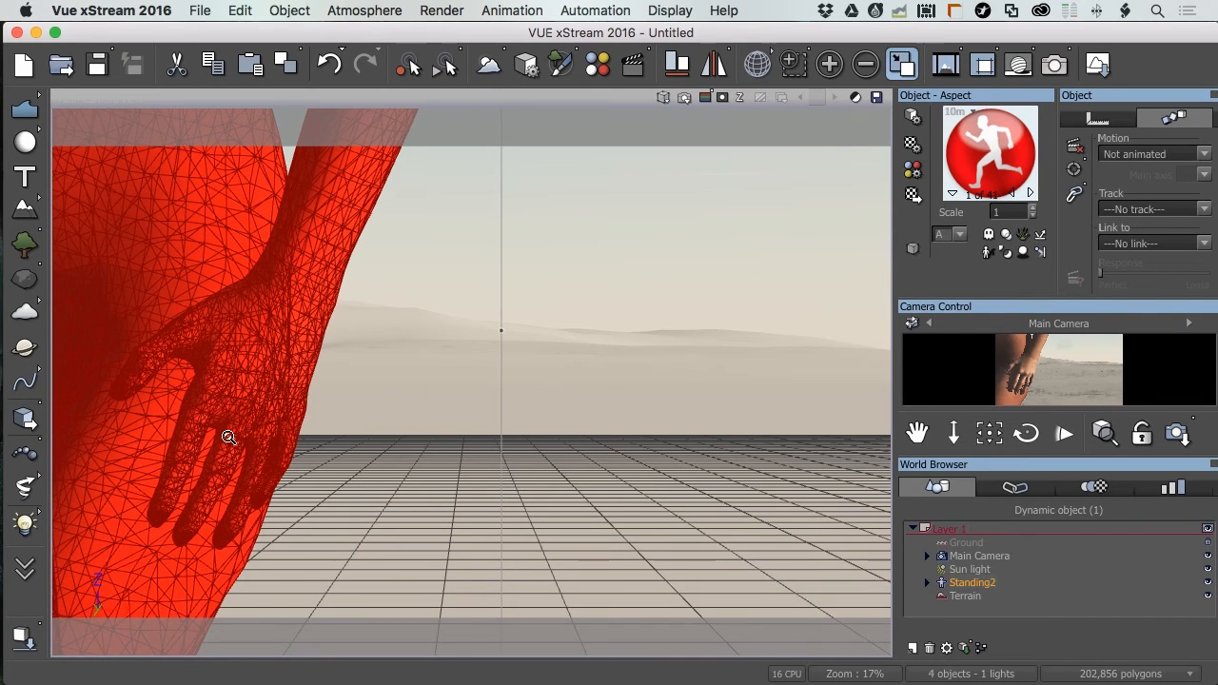
pyautogui.scroll(5, 228, 437)
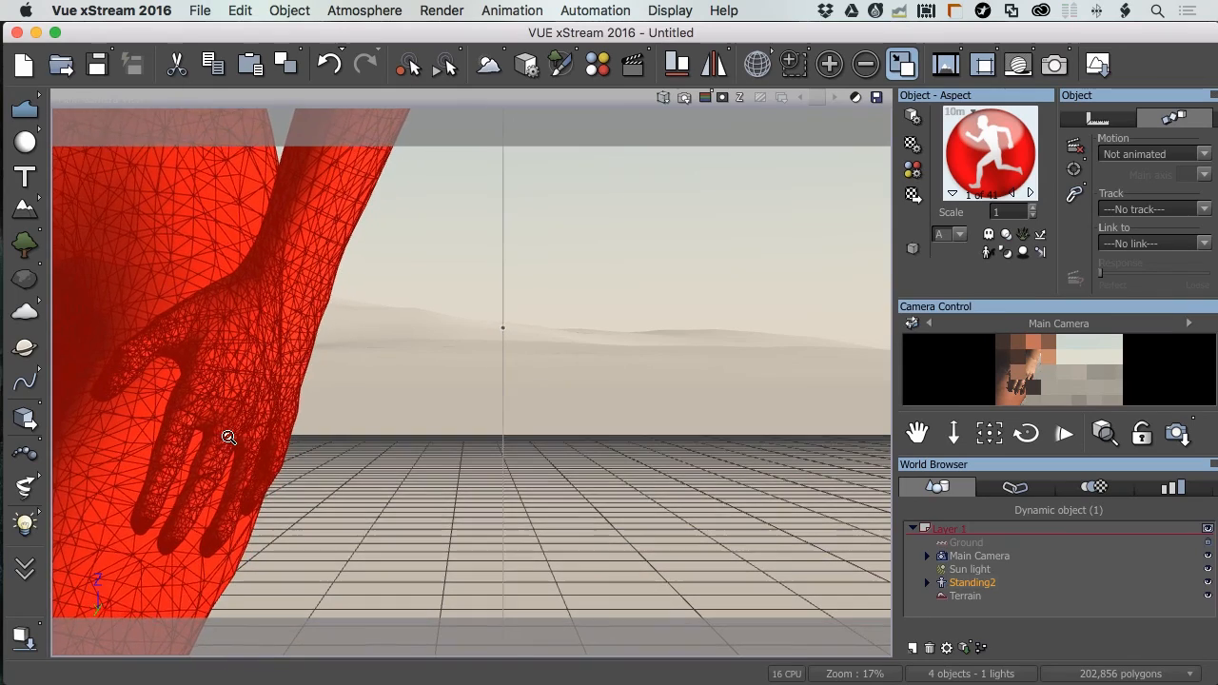
pyautogui.scroll(5, 229, 437)
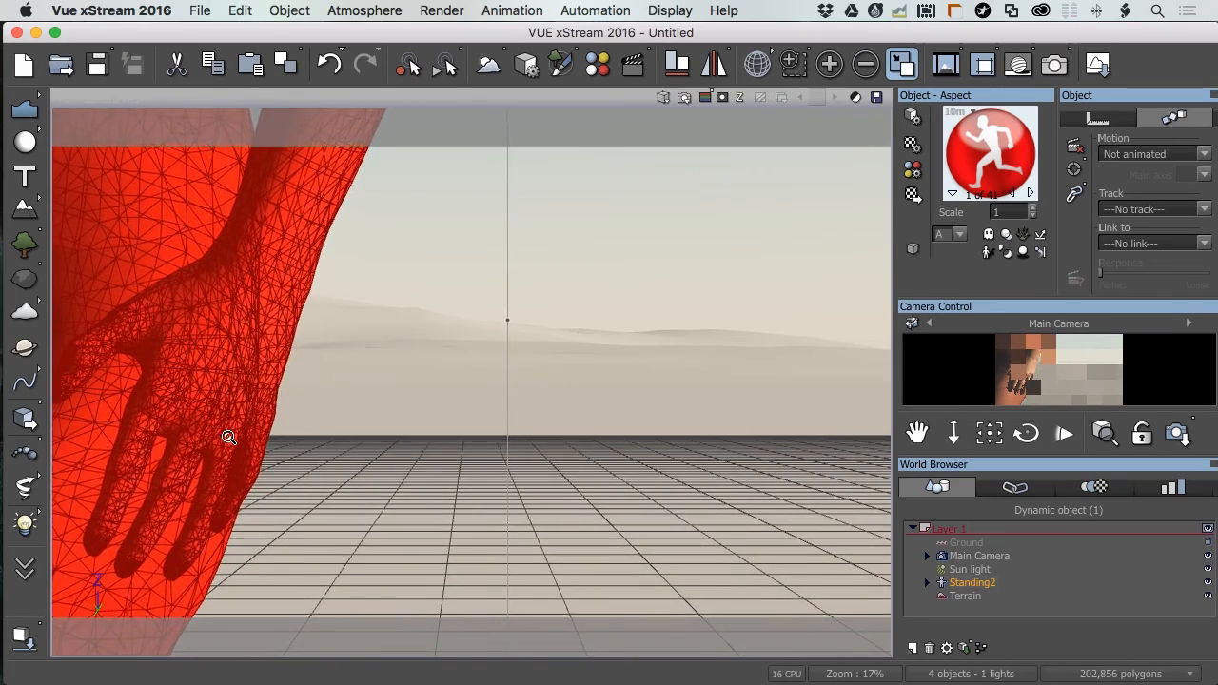
pyautogui.scroll(5, 229, 437)
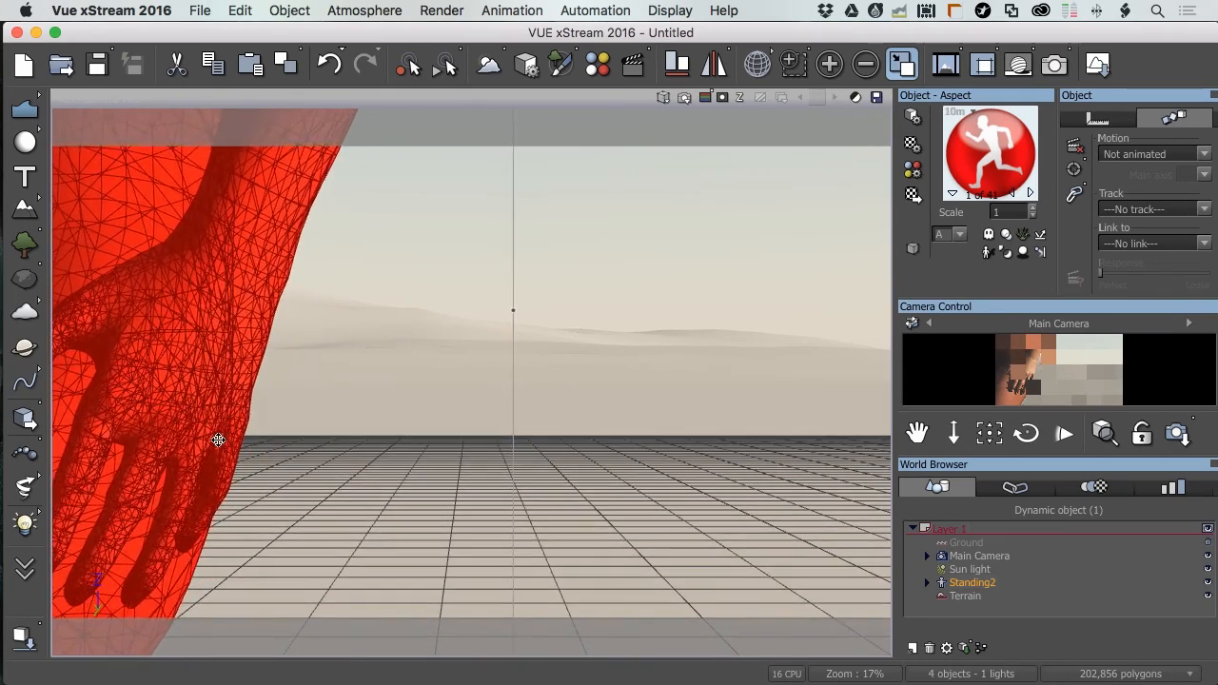
pyautogui.scroll(5, 187, 440)
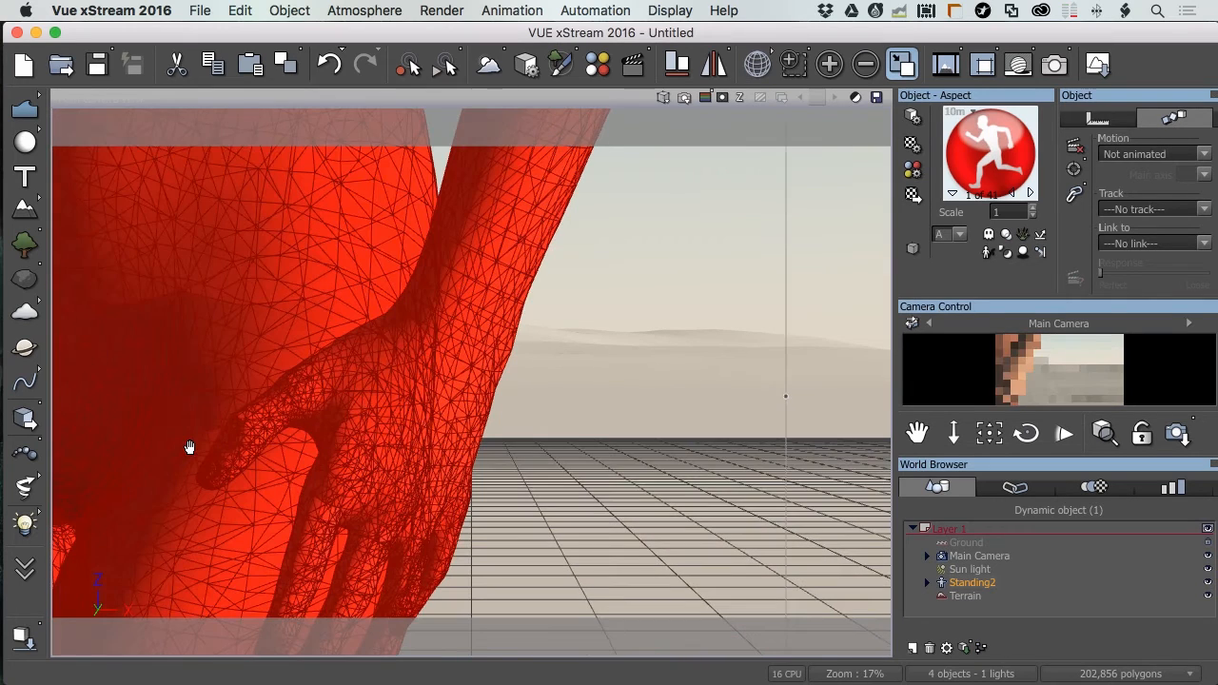
pyautogui.moveTo(427, 546); pyautogui.dragTo(426, 543, button='right')
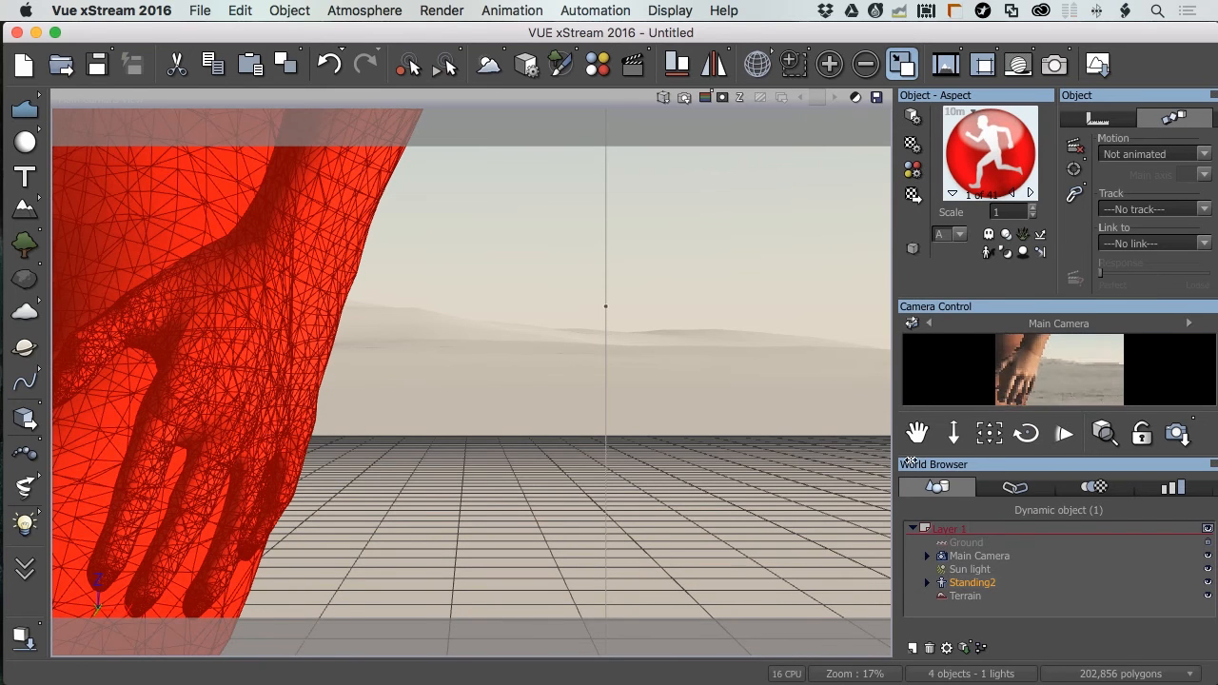
pyautogui.click(682, 100)
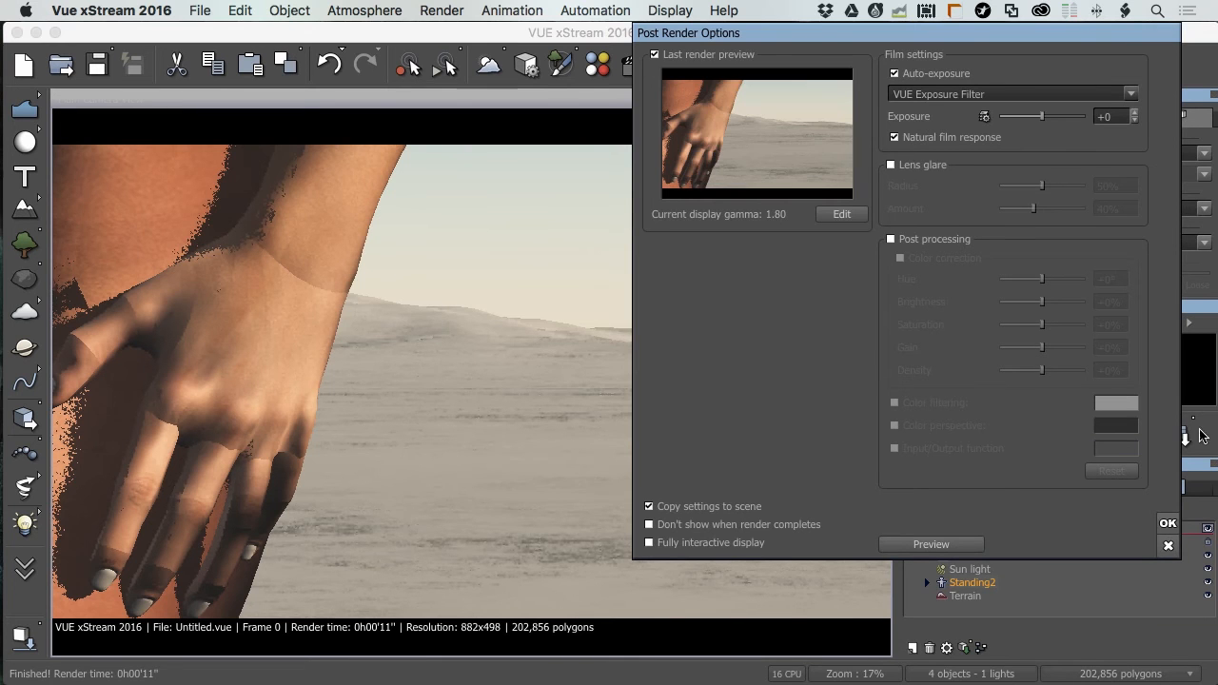
pyautogui.click(1169, 525)
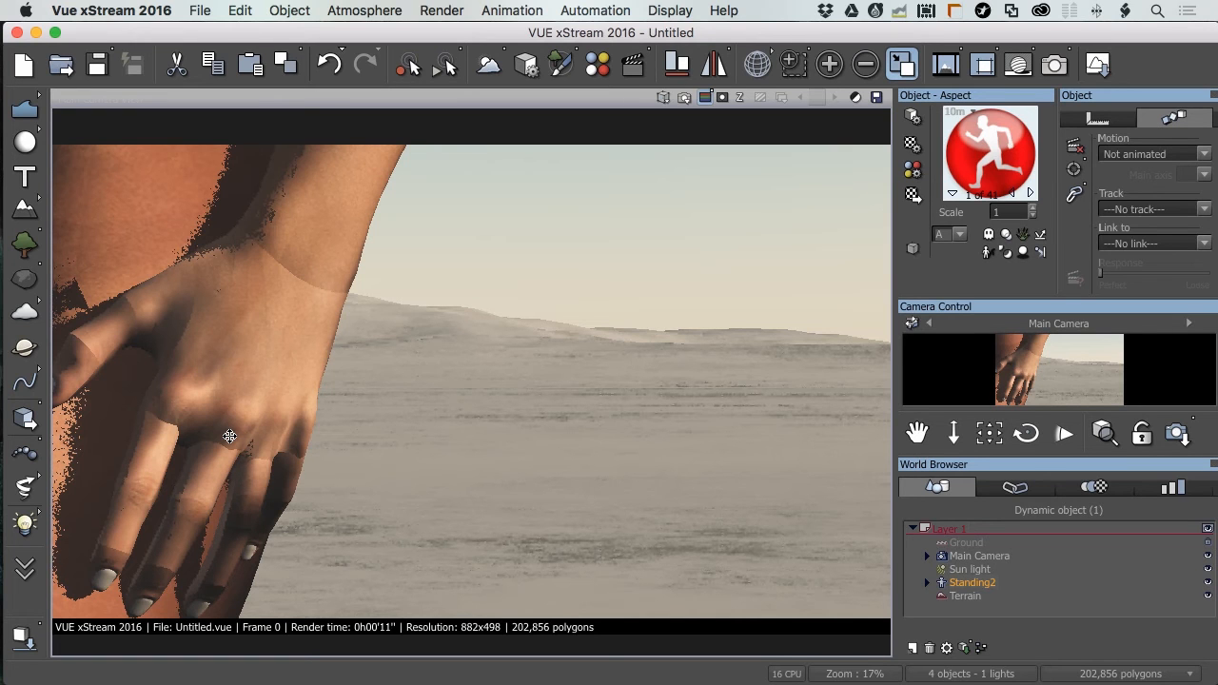
# Load the physical Daytime atmosphere with its camera settings and render the figure from farther back, accepting the post-render options
pyautogui.click(243, 328)
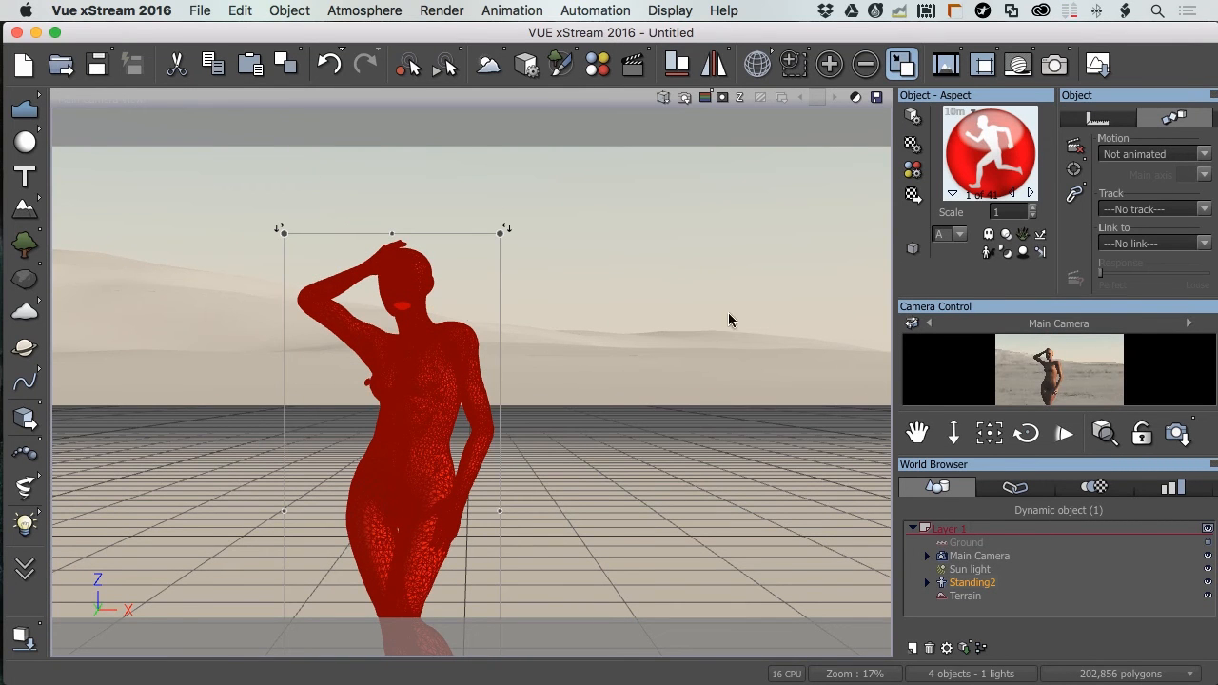
pyautogui.click(490, 65)
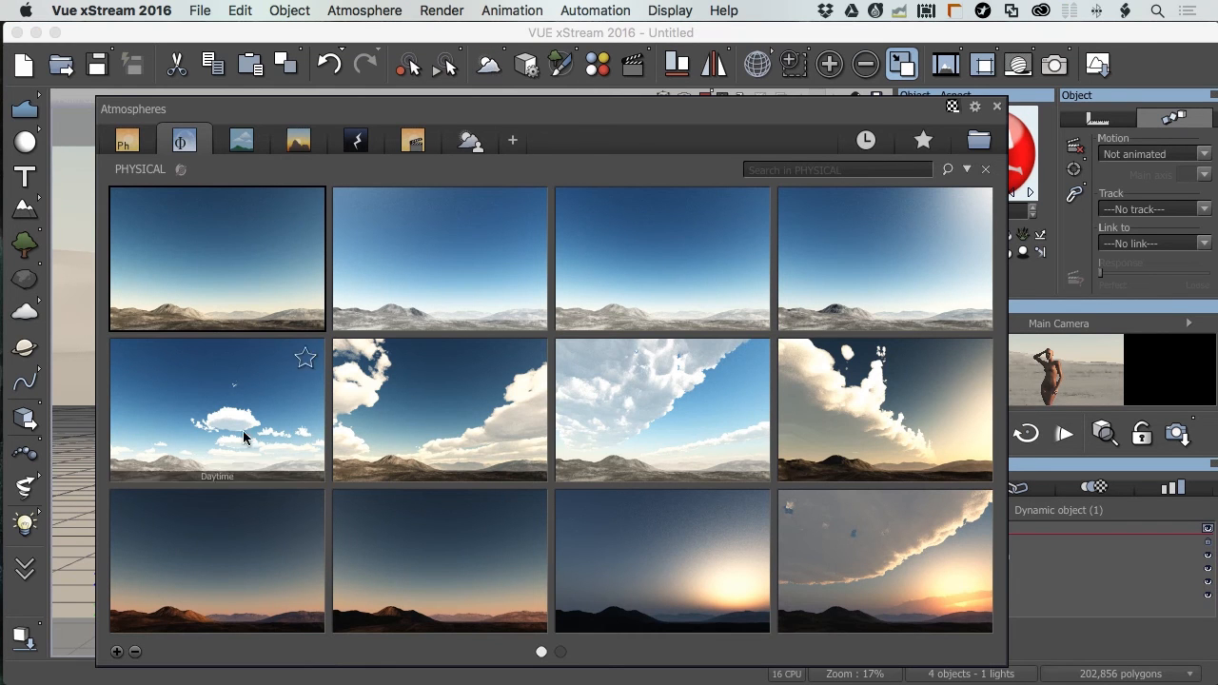
pyautogui.doubleClick(211, 433)
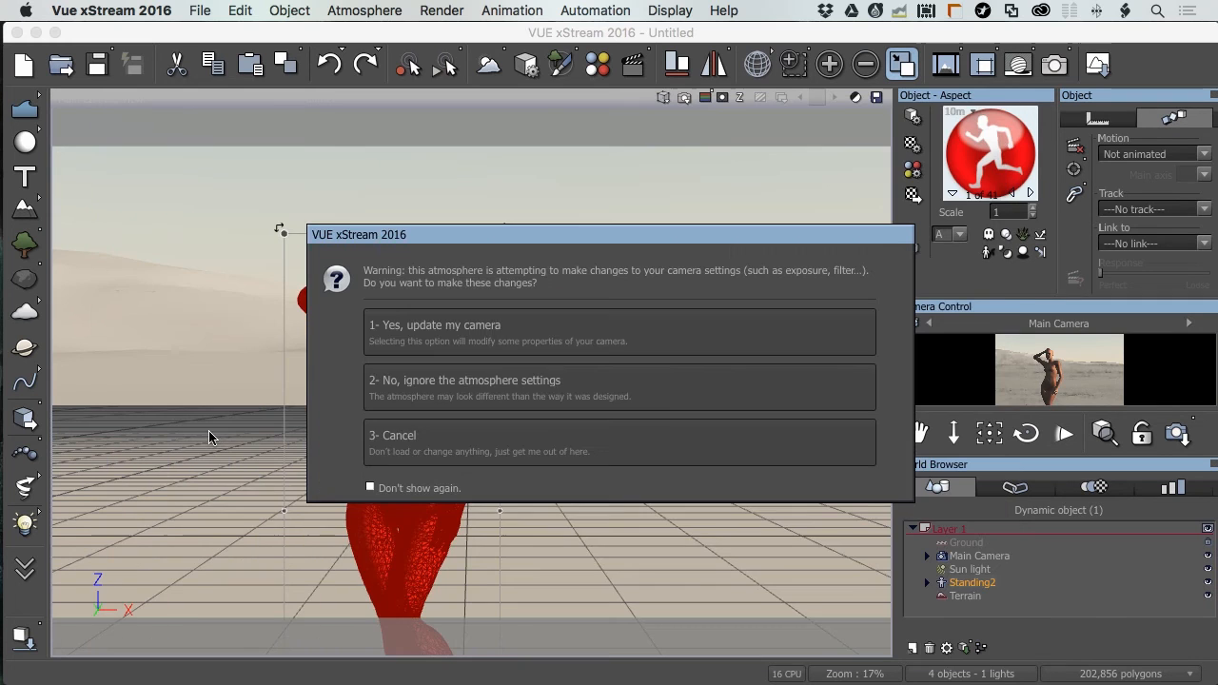
pyautogui.click(477, 336)
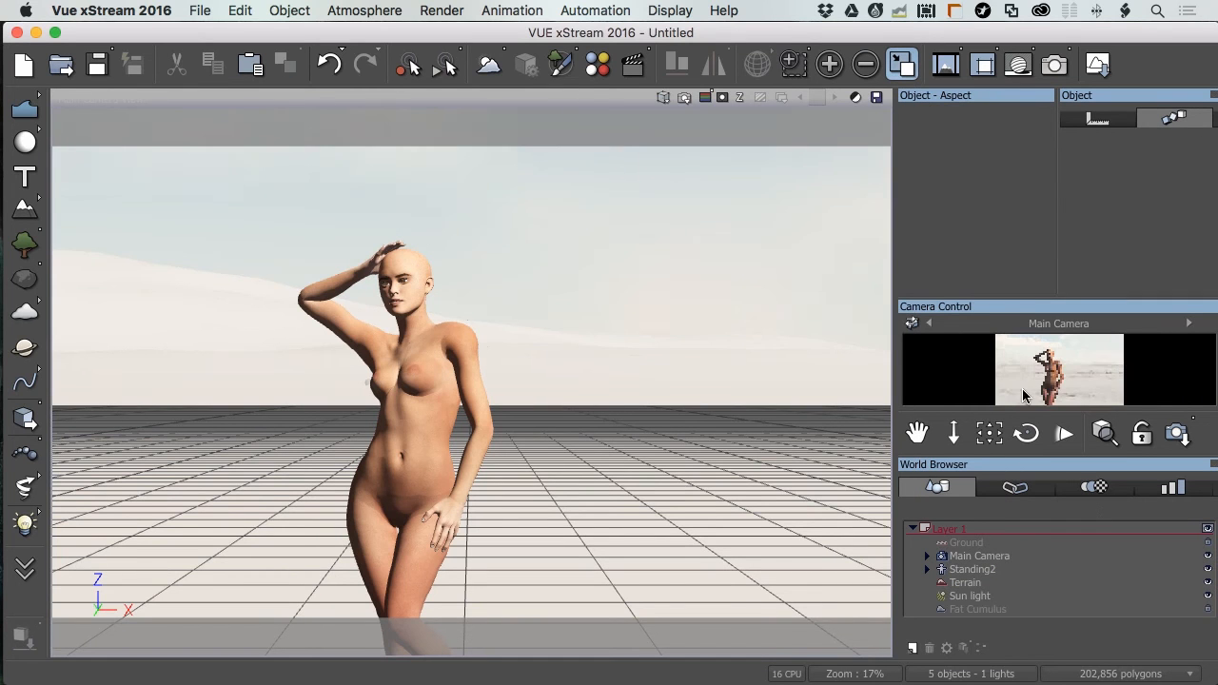
pyautogui.click(684, 99)
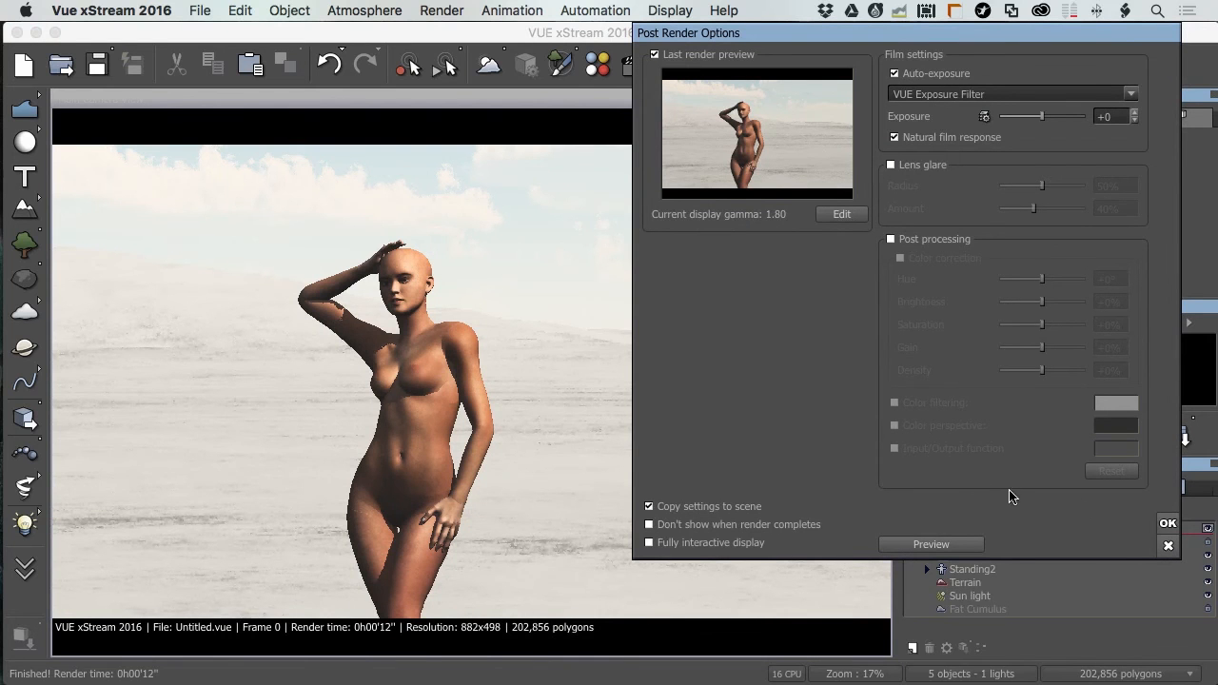
pyautogui.click(1167, 523)
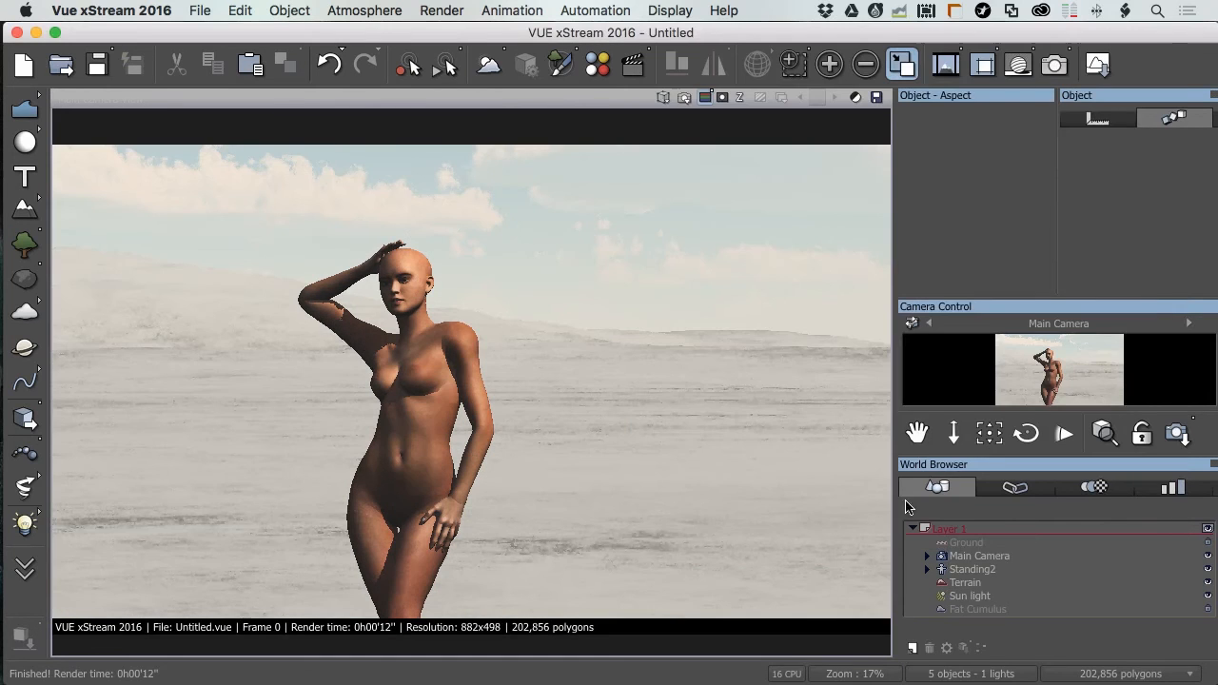
# Open the imported figure's Body in the Re-Poser dialog and move the dialog off the figure
pyautogui.click(486, 420)
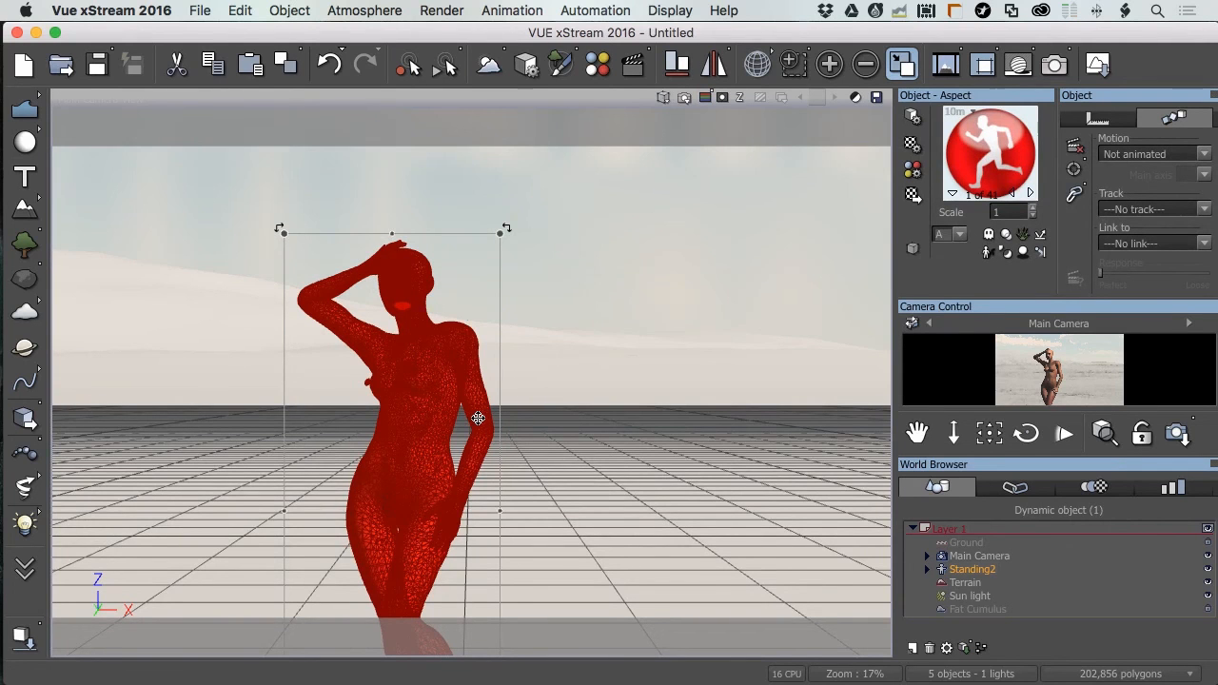
pyautogui.click(927, 569)
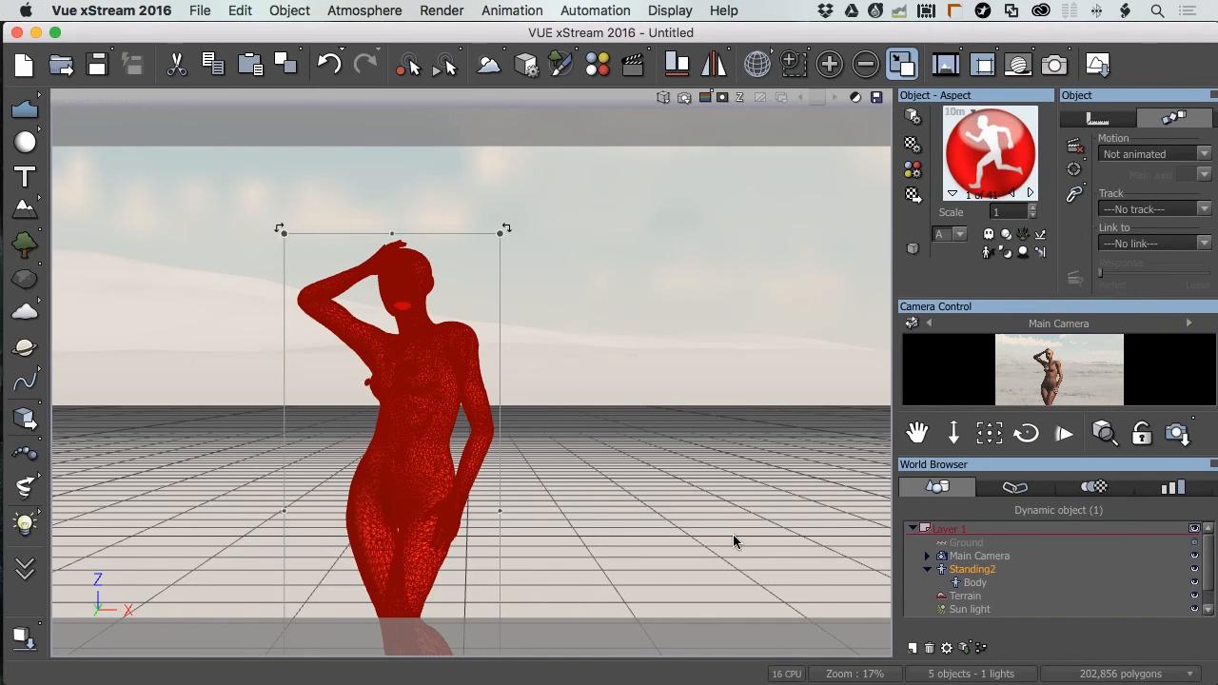
pyautogui.doubleClick(475, 454)
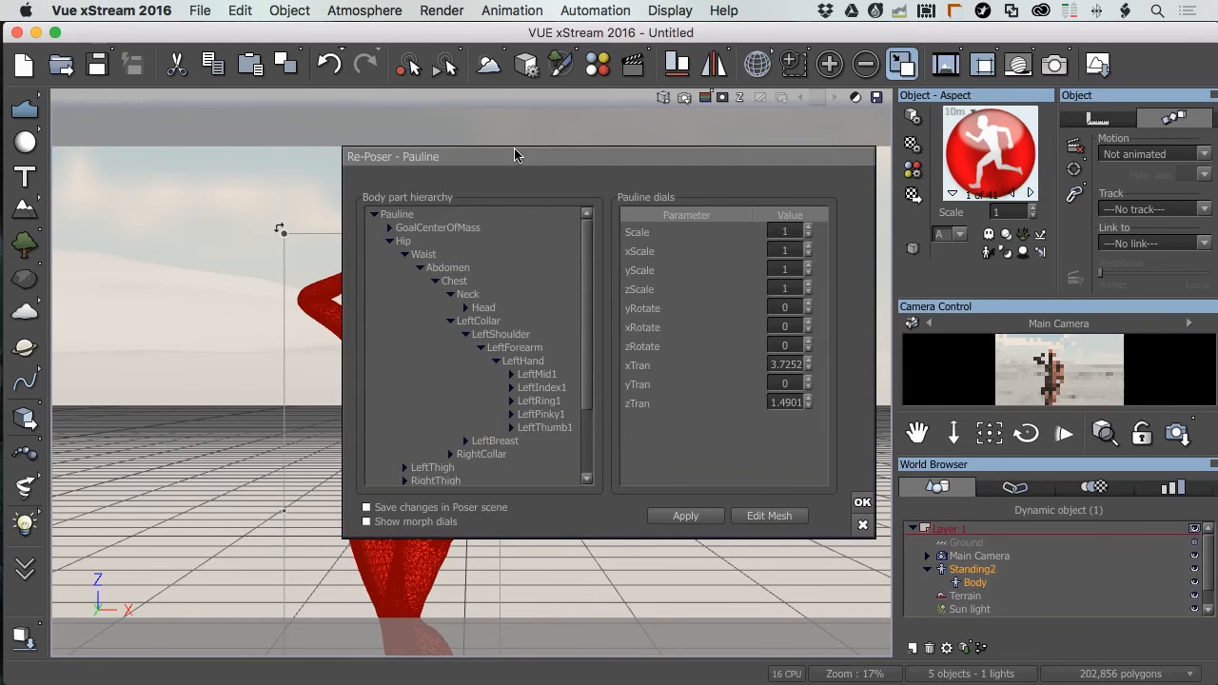
pyautogui.moveTo(527, 160); pyautogui.dragTo(501, 132)
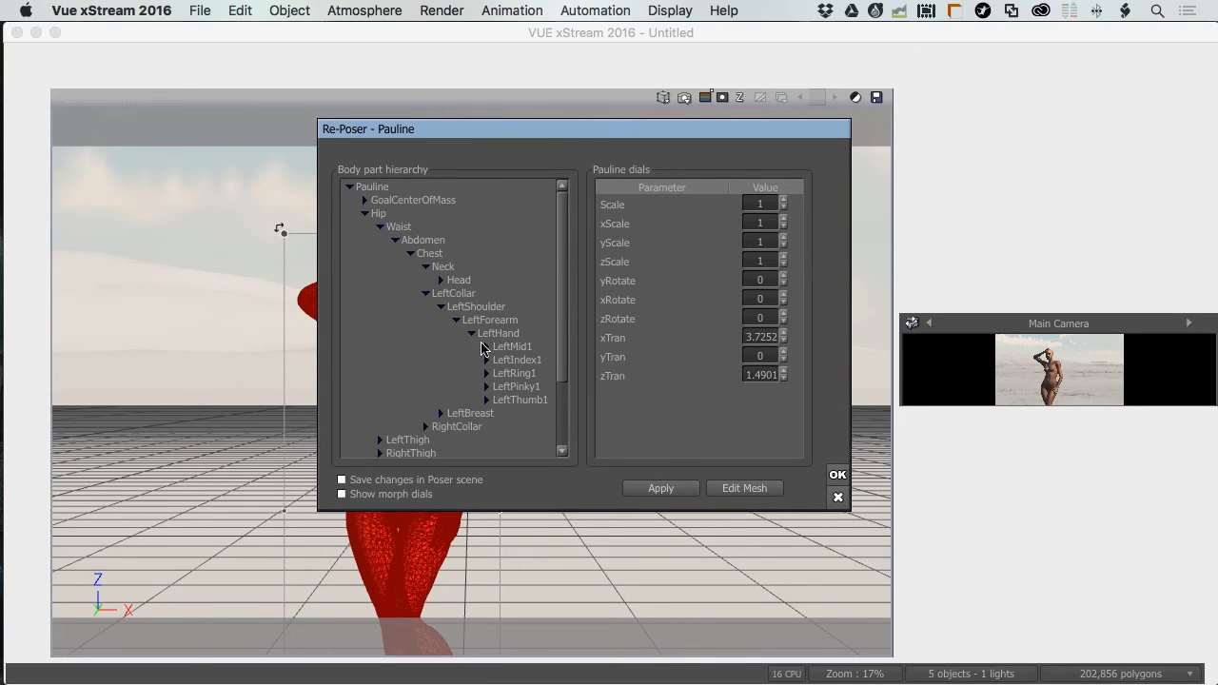
pyautogui.moveTo(463, 131); pyautogui.dragTo(547, 86)
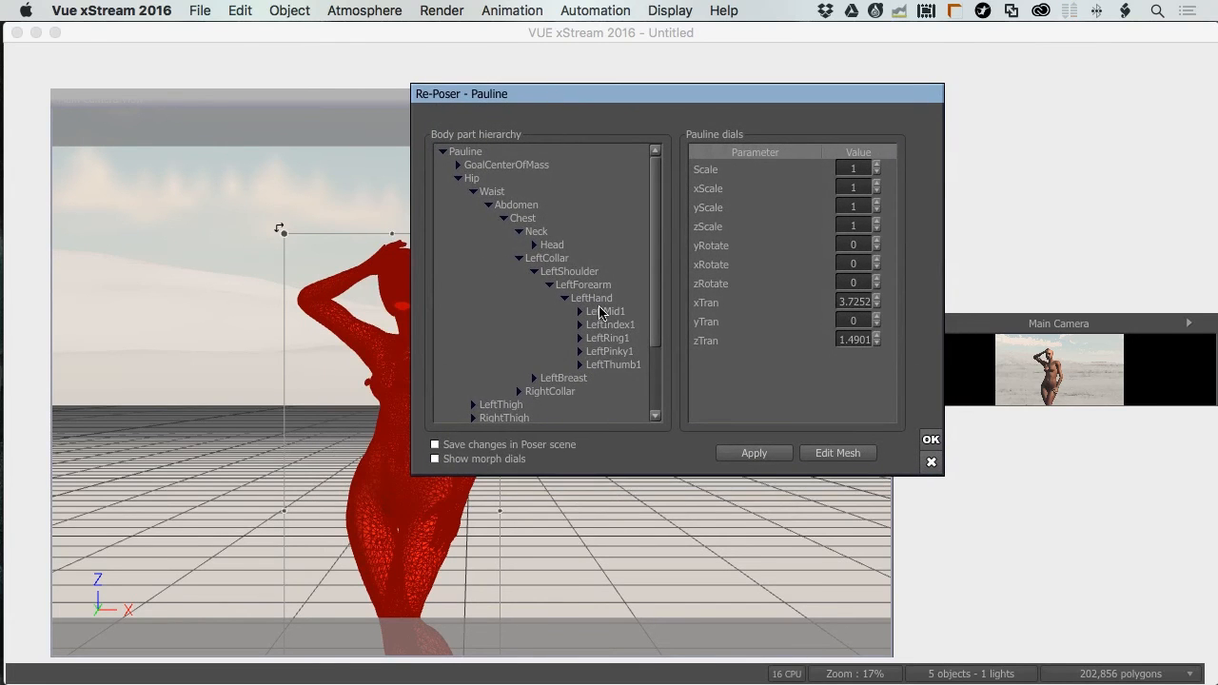
# Set the LeftForearm Bend to 0, apply the new pose to the figure and accept it
pyautogui.click(582, 286)
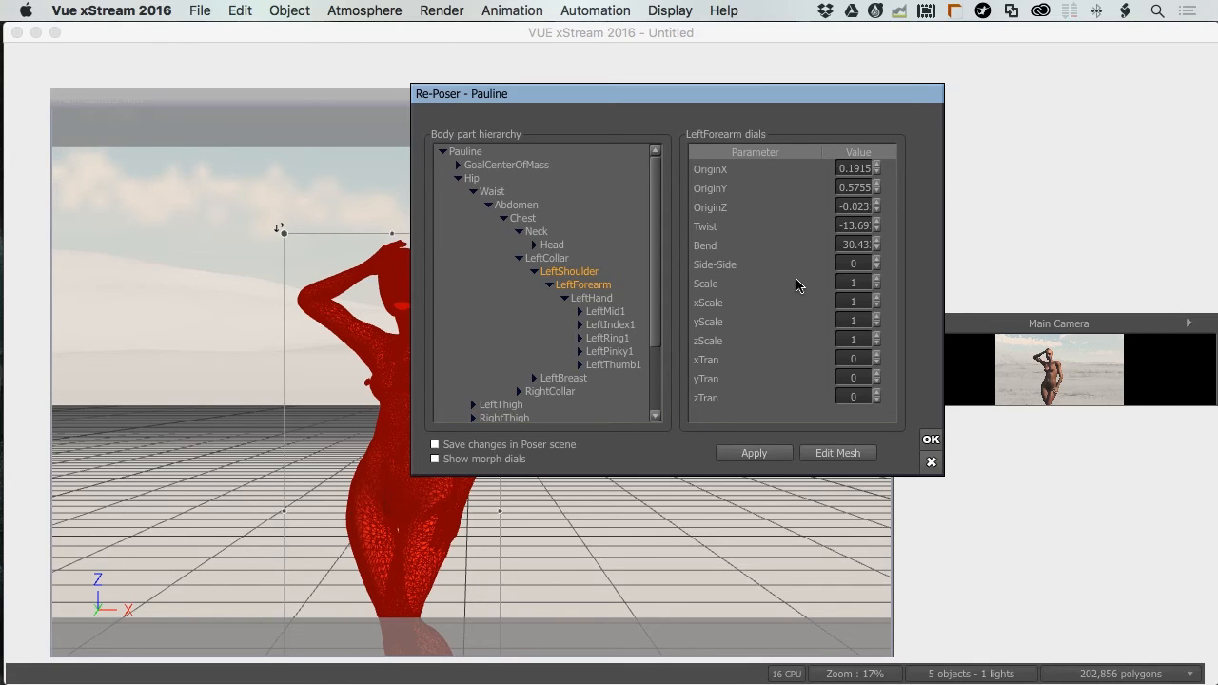
pyautogui.moveTo(690, 98); pyautogui.dragTo(866, 81)
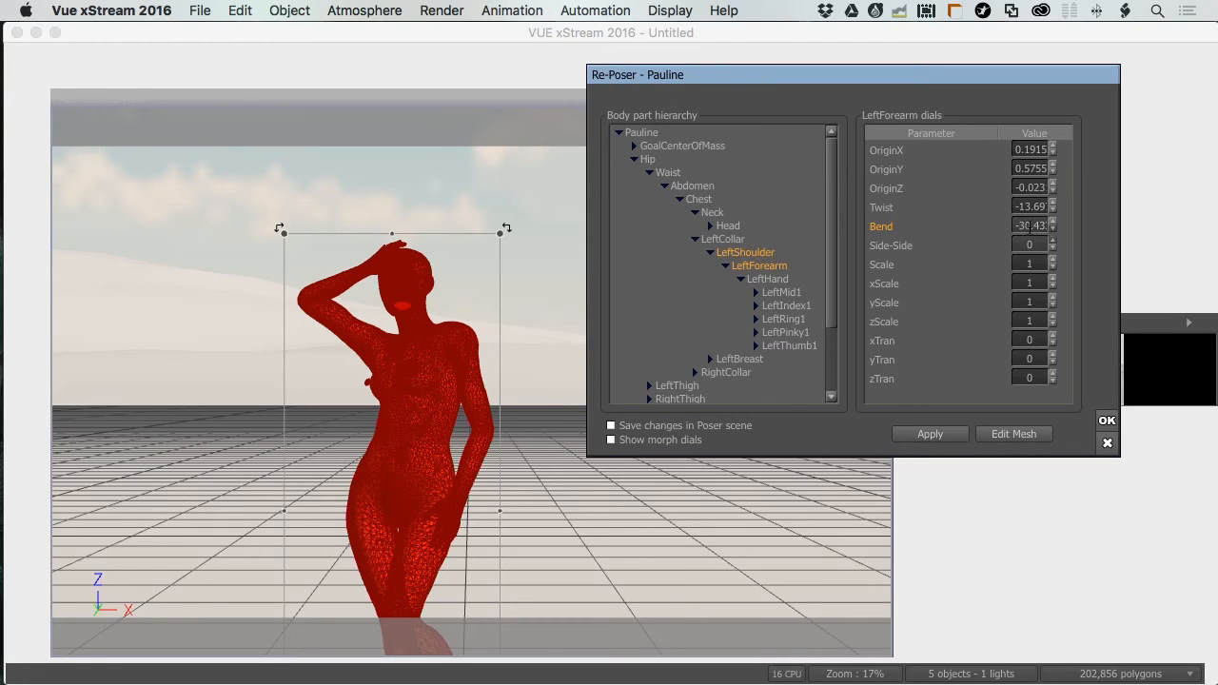
pyautogui.click(1030, 226)
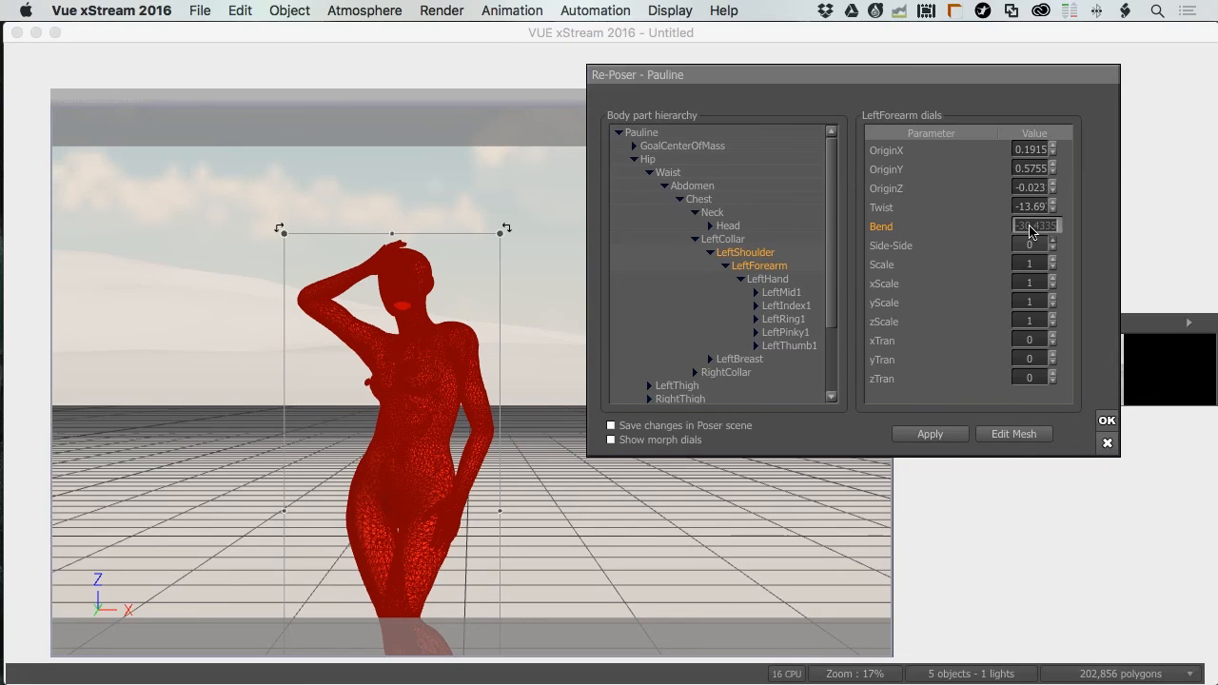
pyautogui.write('0')
pyautogui.click(940, 435)
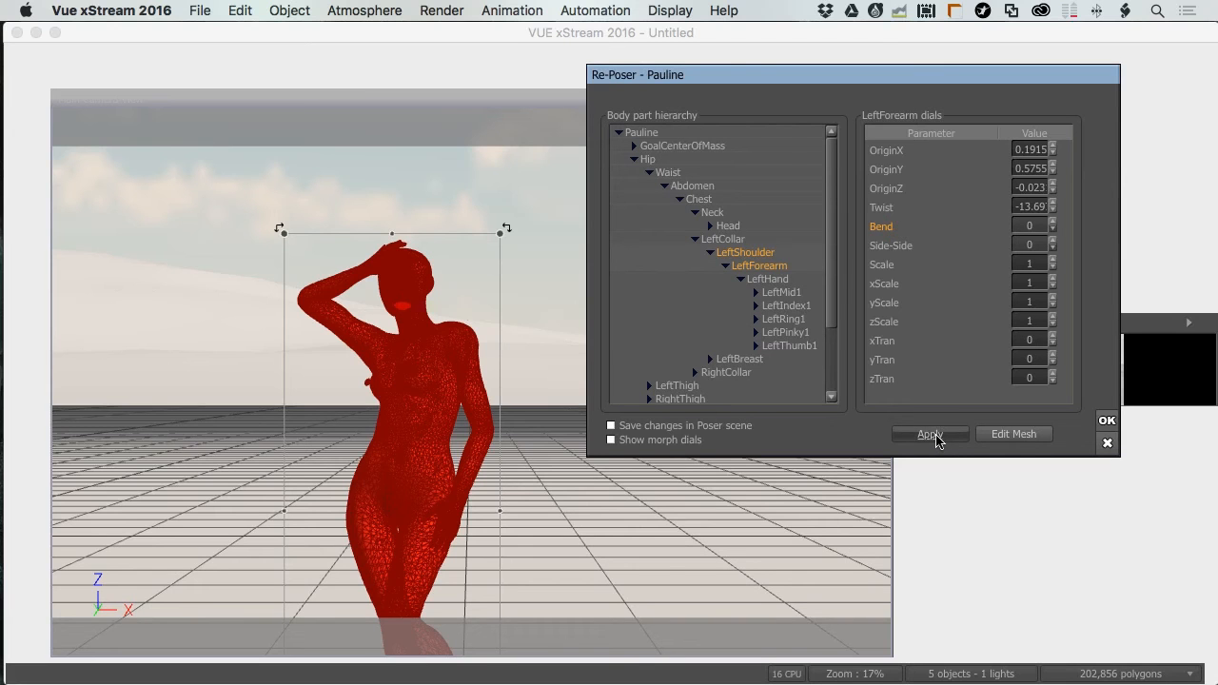
pyautogui.click(931, 434)
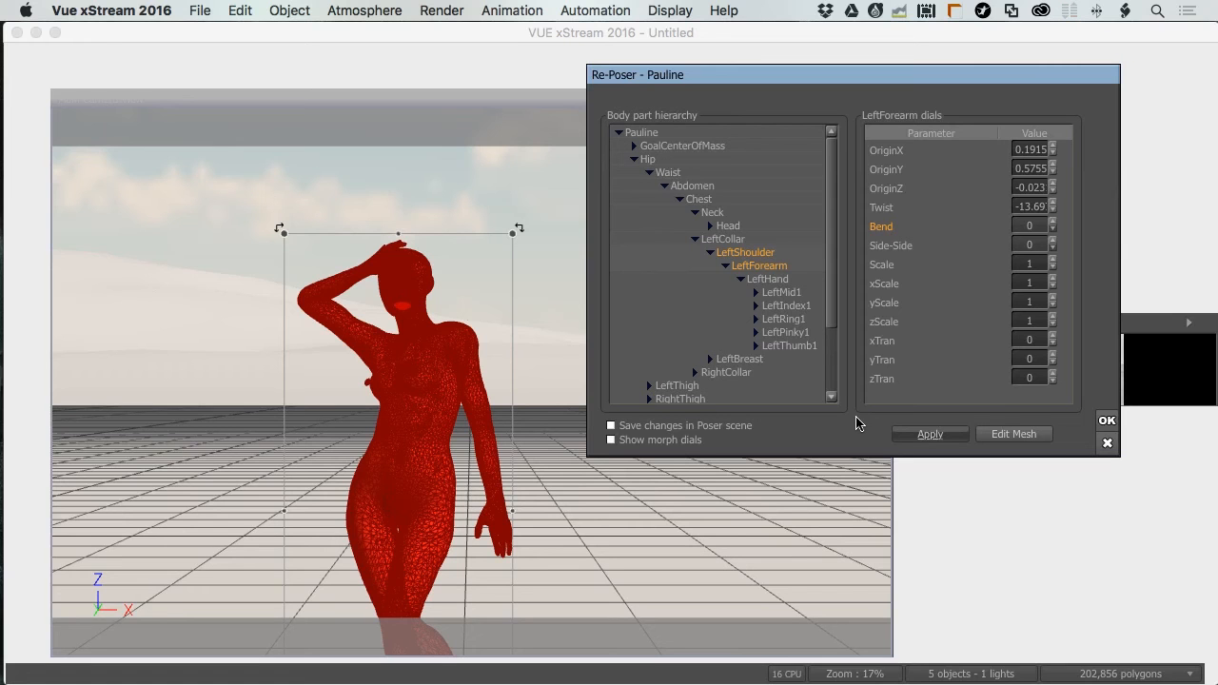
pyautogui.click(1107, 421)
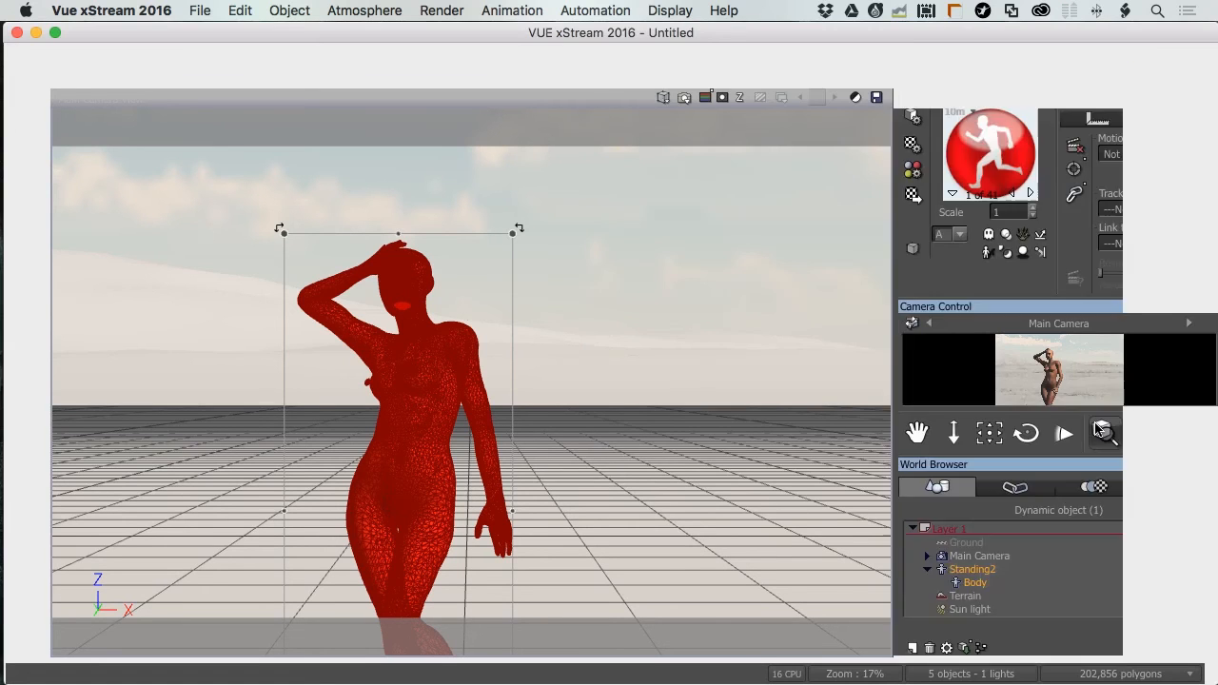
# Load the photometric Yosemite atmosphere with its camera settings and render the re-posed figure, accepting the post-render options
pyautogui.moveTo(505, 63)
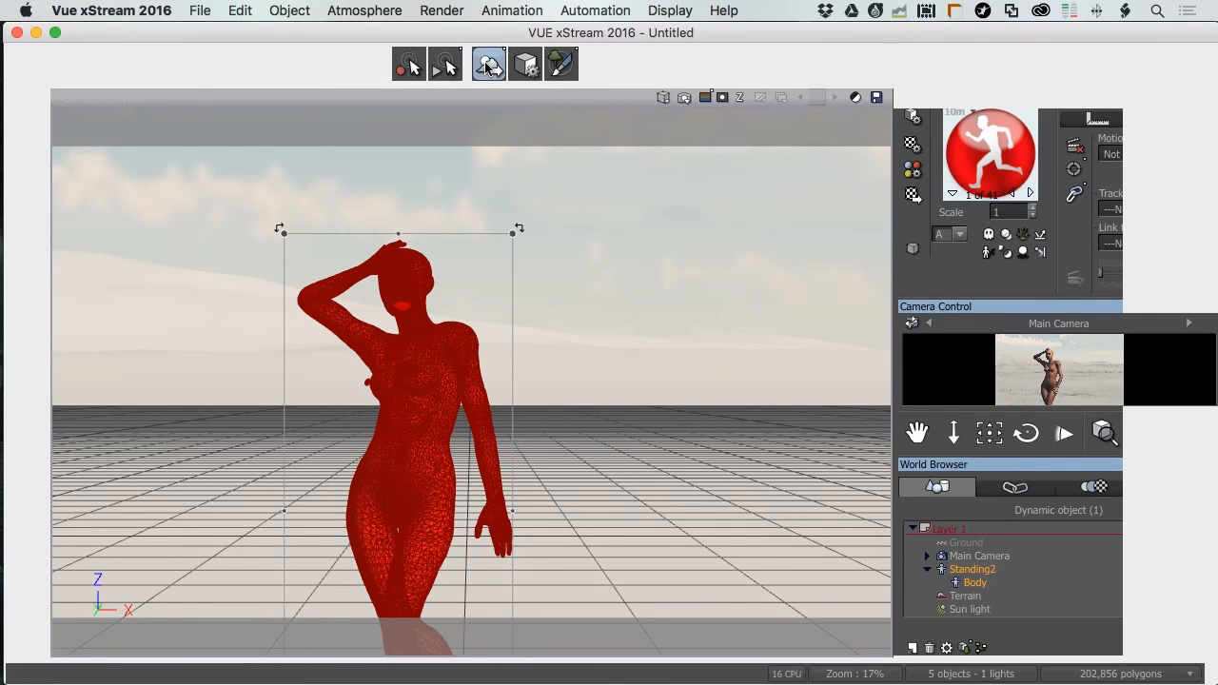
pyautogui.click(487, 67)
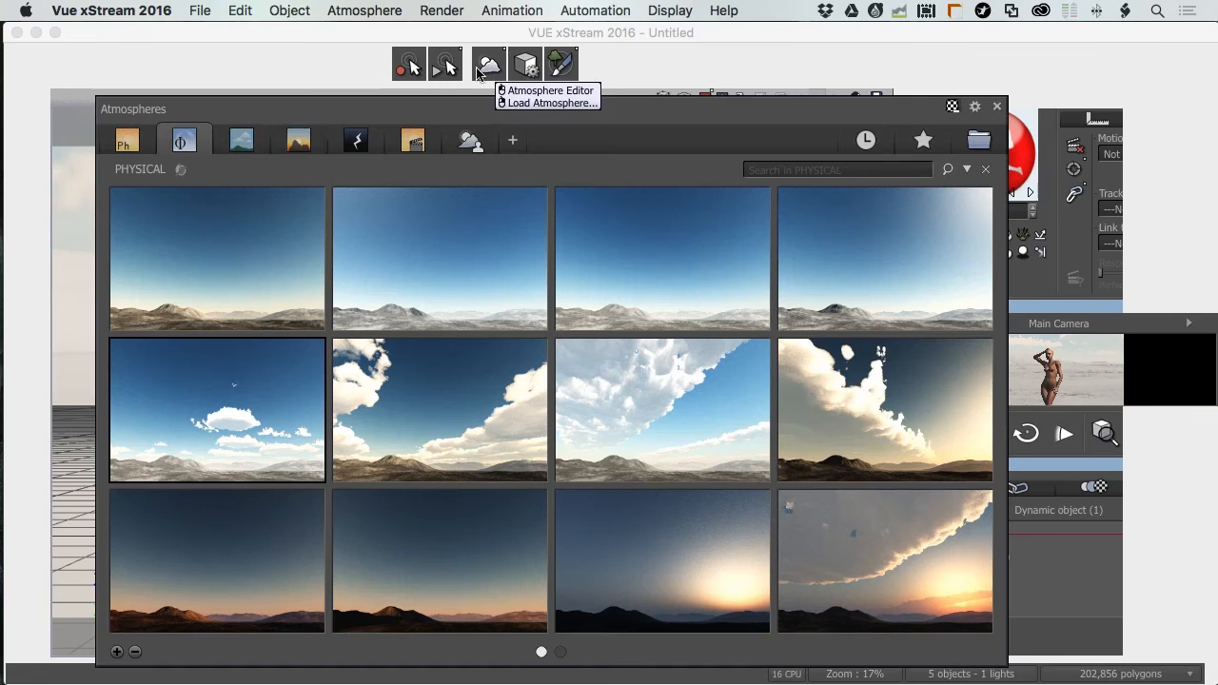
pyautogui.click(128, 141)
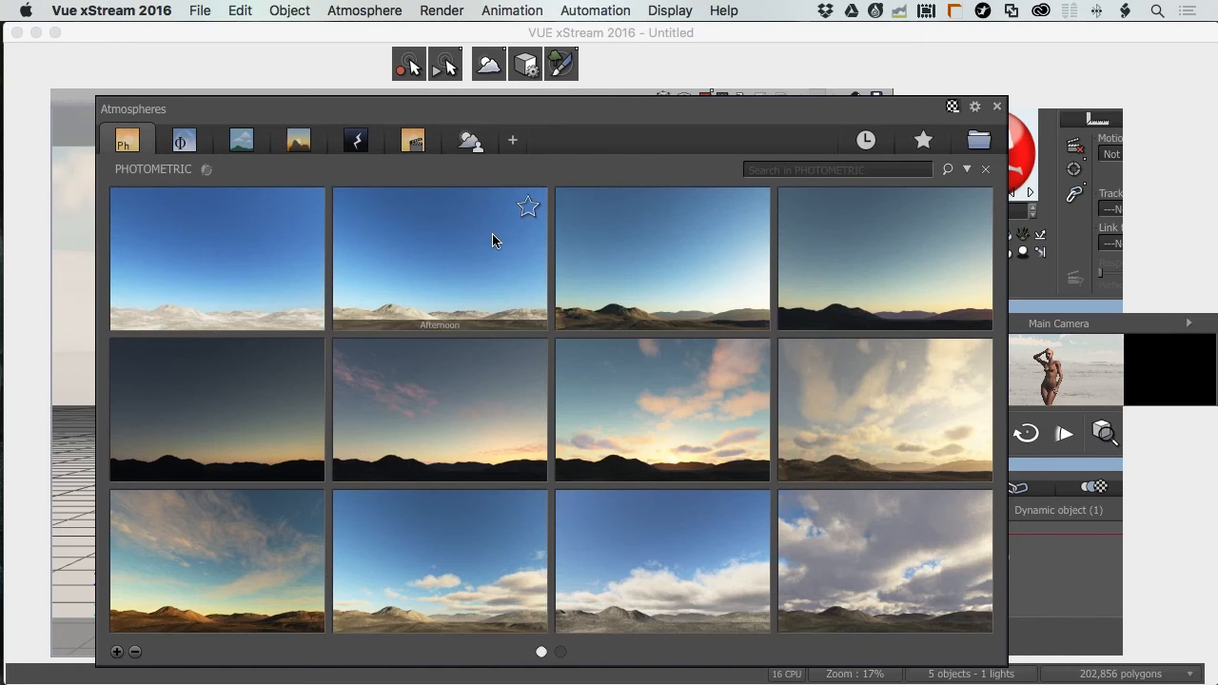
pyautogui.moveTo(427, 529)
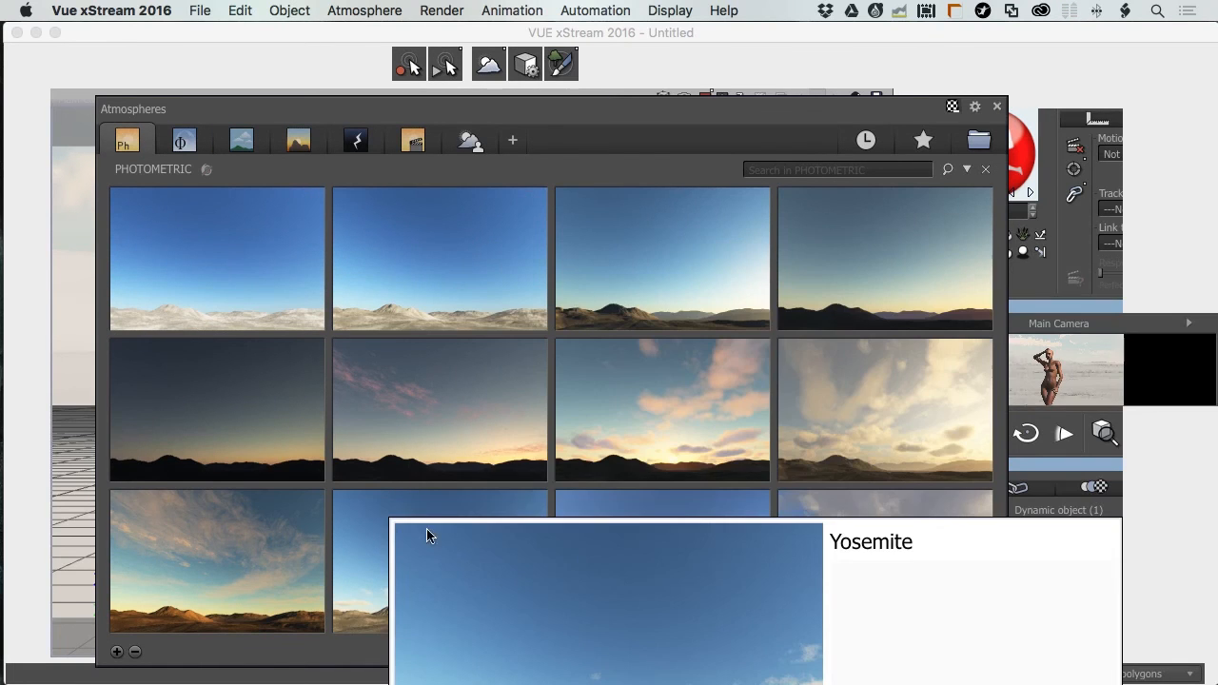
pyautogui.doubleClick(377, 520)
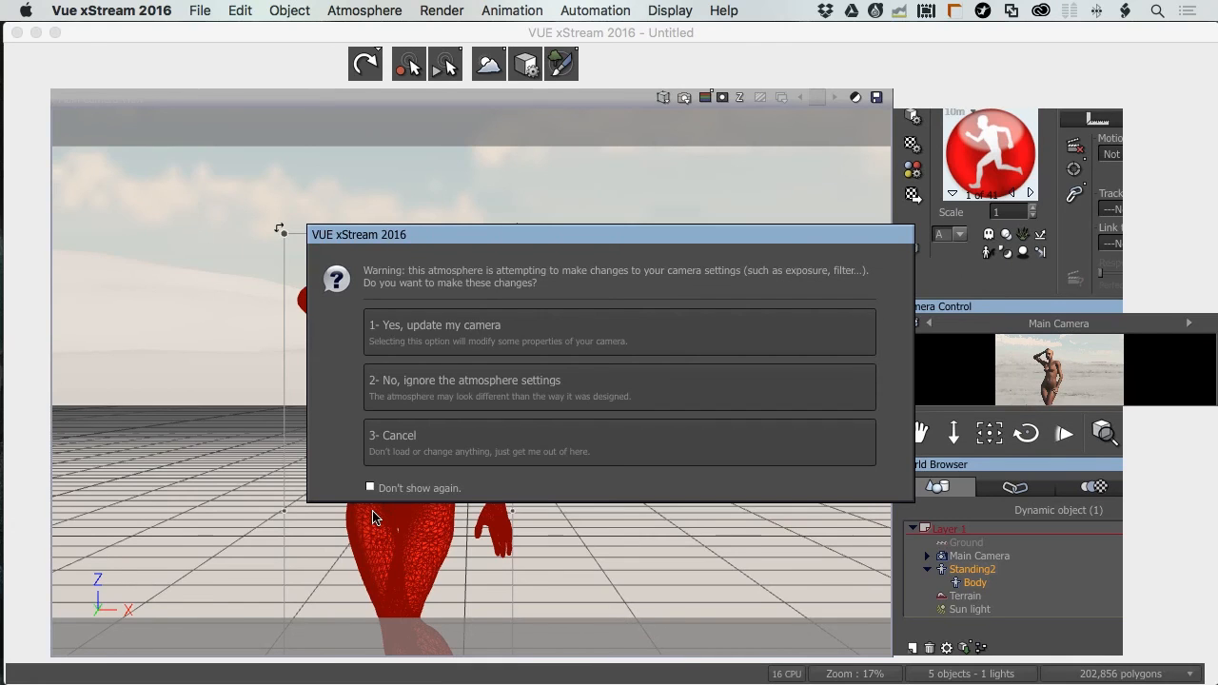
pyautogui.click(567, 345)
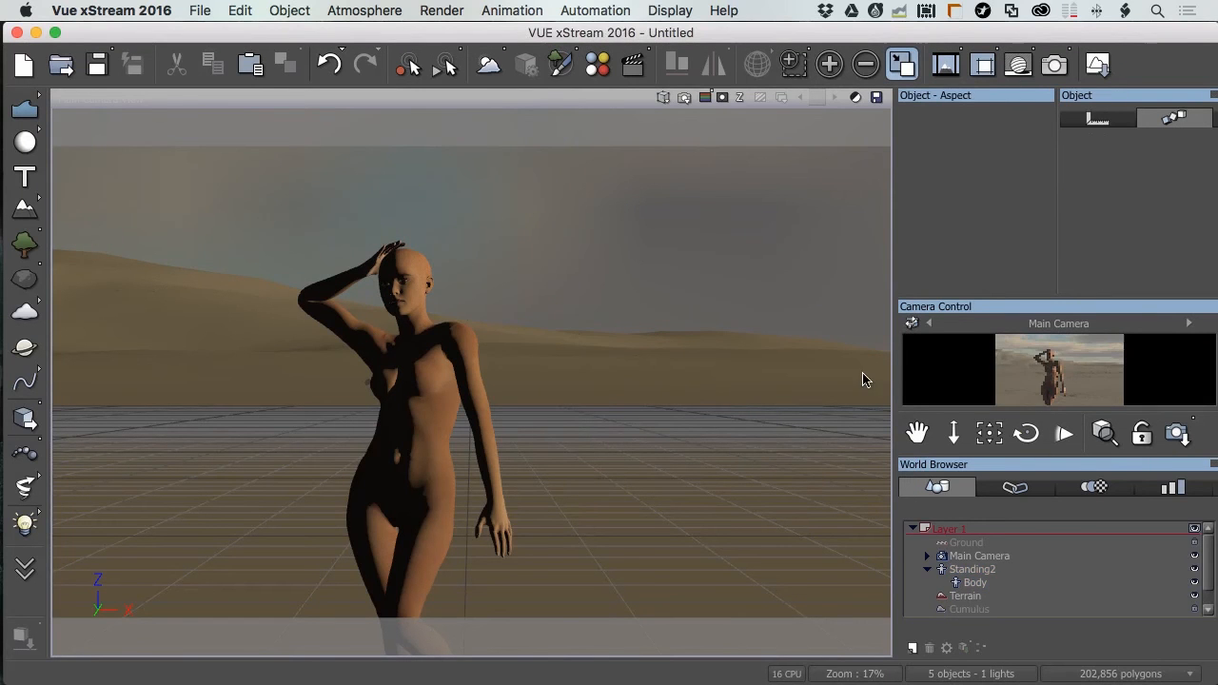
pyautogui.click(683, 98)
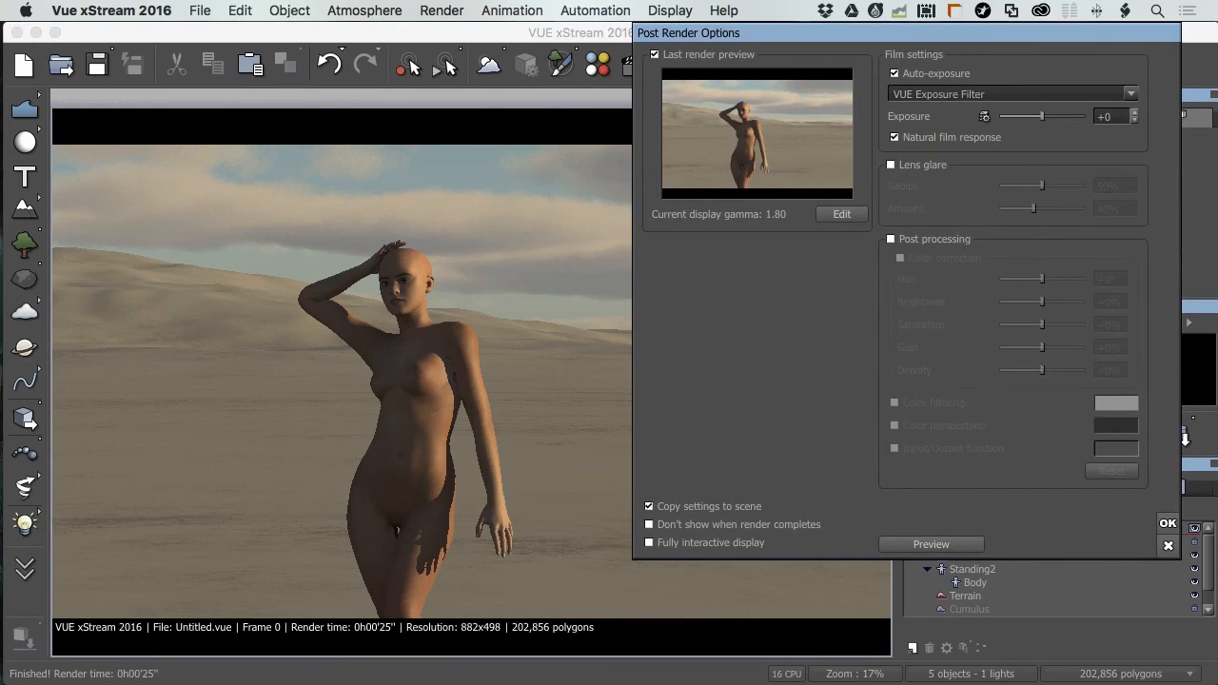
pyautogui.click(1164, 523)
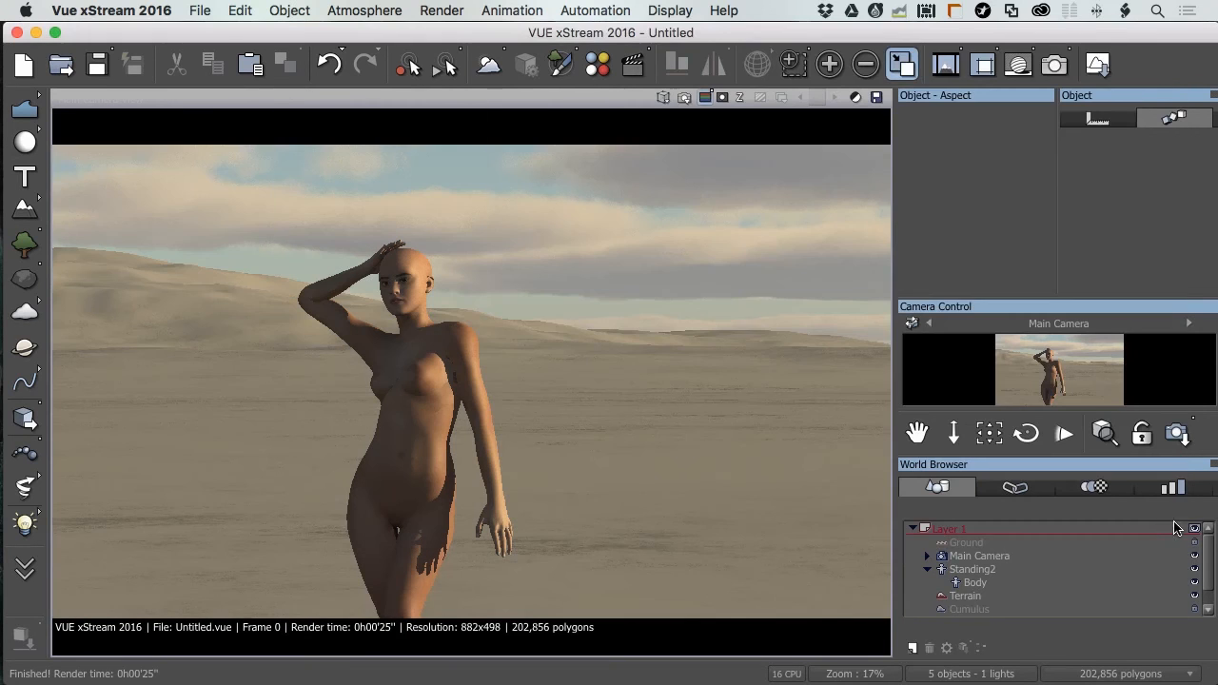
# Close the VUE scene without saving it and switch to CINEMA 4D
pyautogui.click(200, 10)
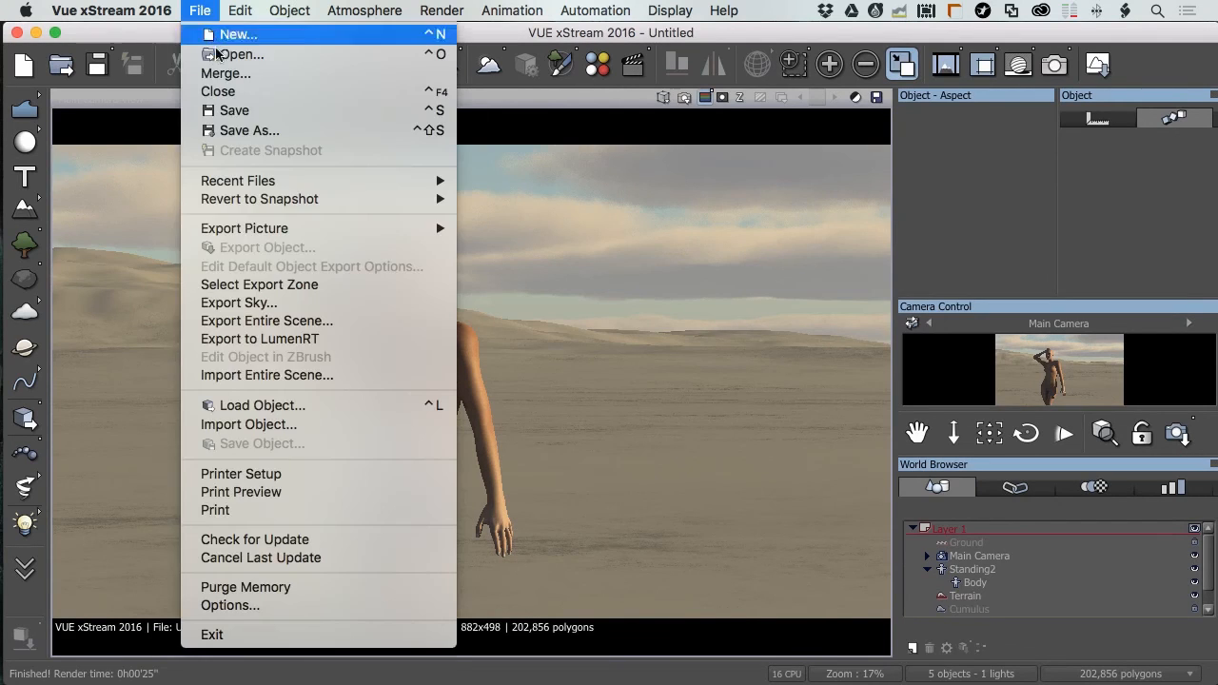
pyautogui.click(218, 92)
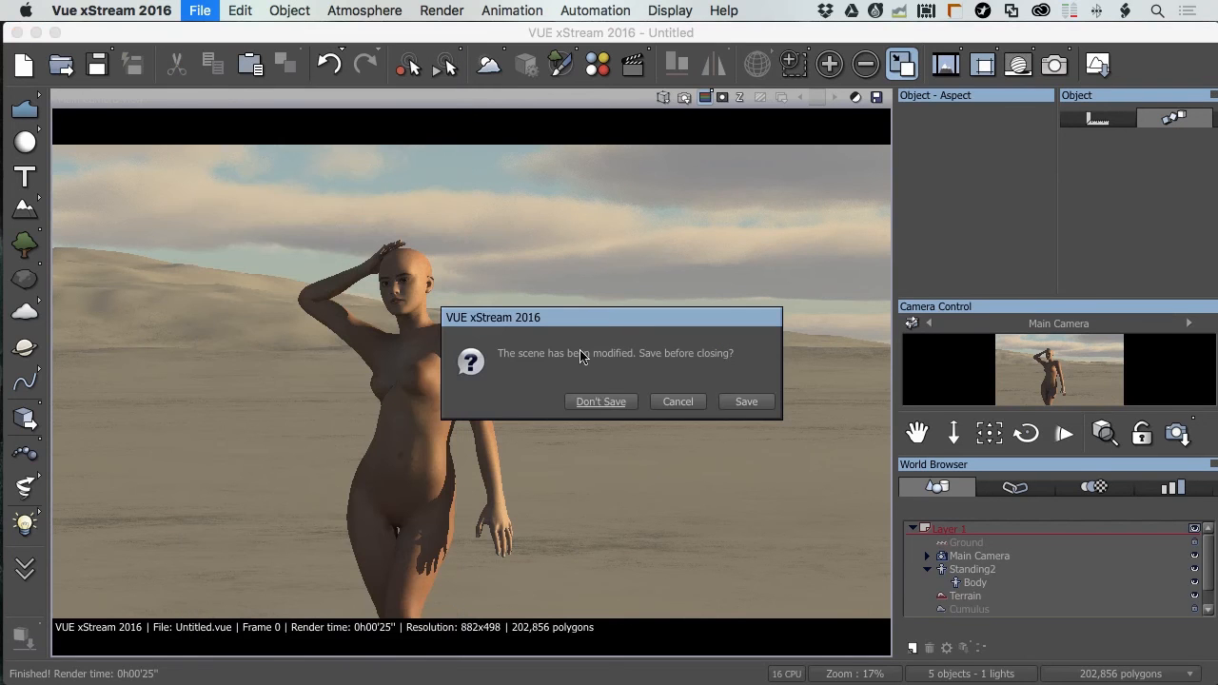
pyautogui.click(601, 401)
pyautogui.press('super+Tab')
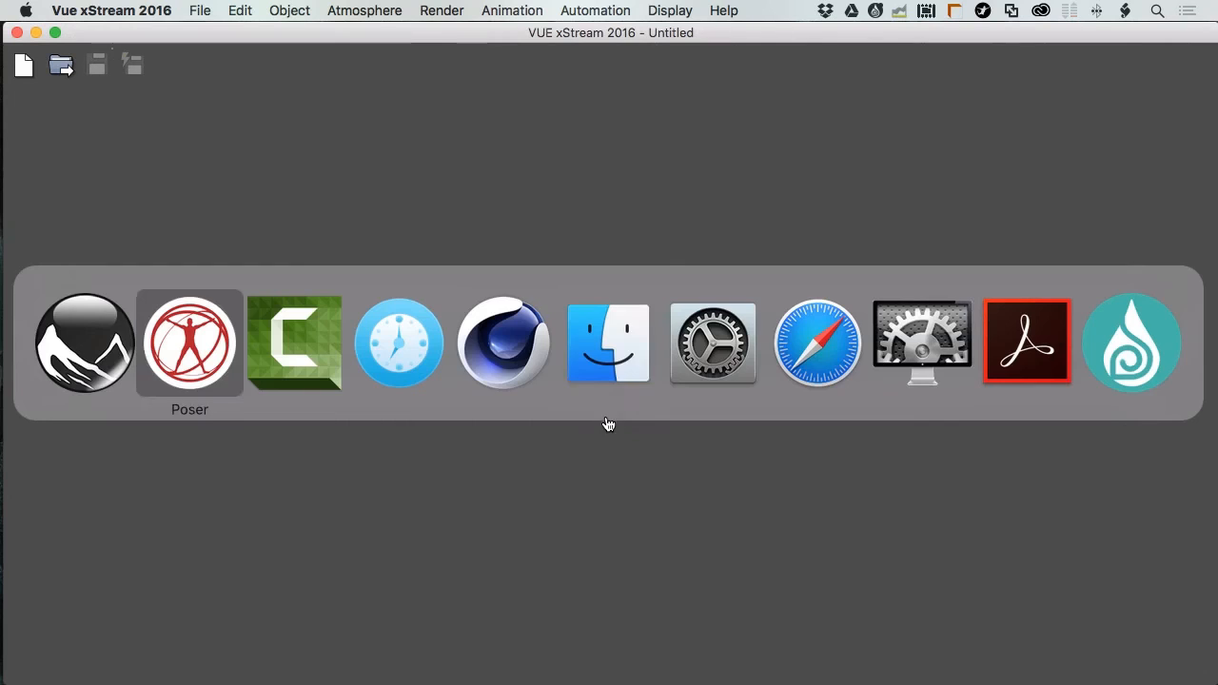
pyautogui.click(509, 360)
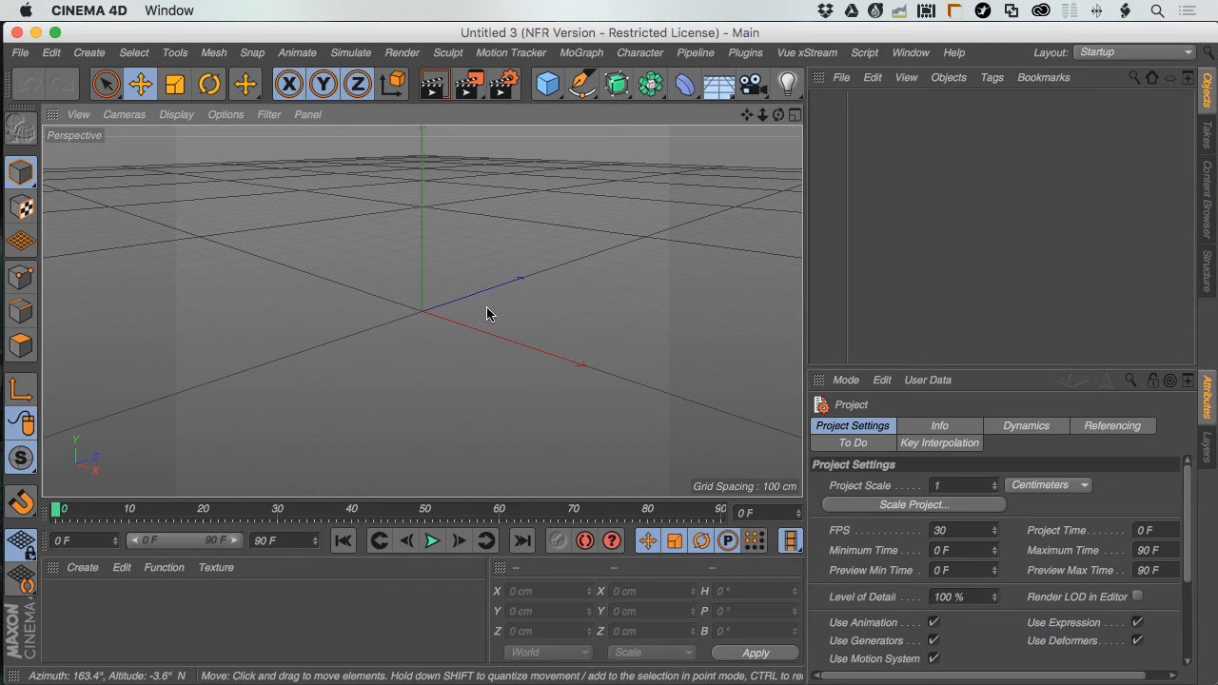
# Add a Poser Object to the scene and load the Standing2.pz3 file from the 12 Other Software folder into it
pyautogui.click(742, 56)
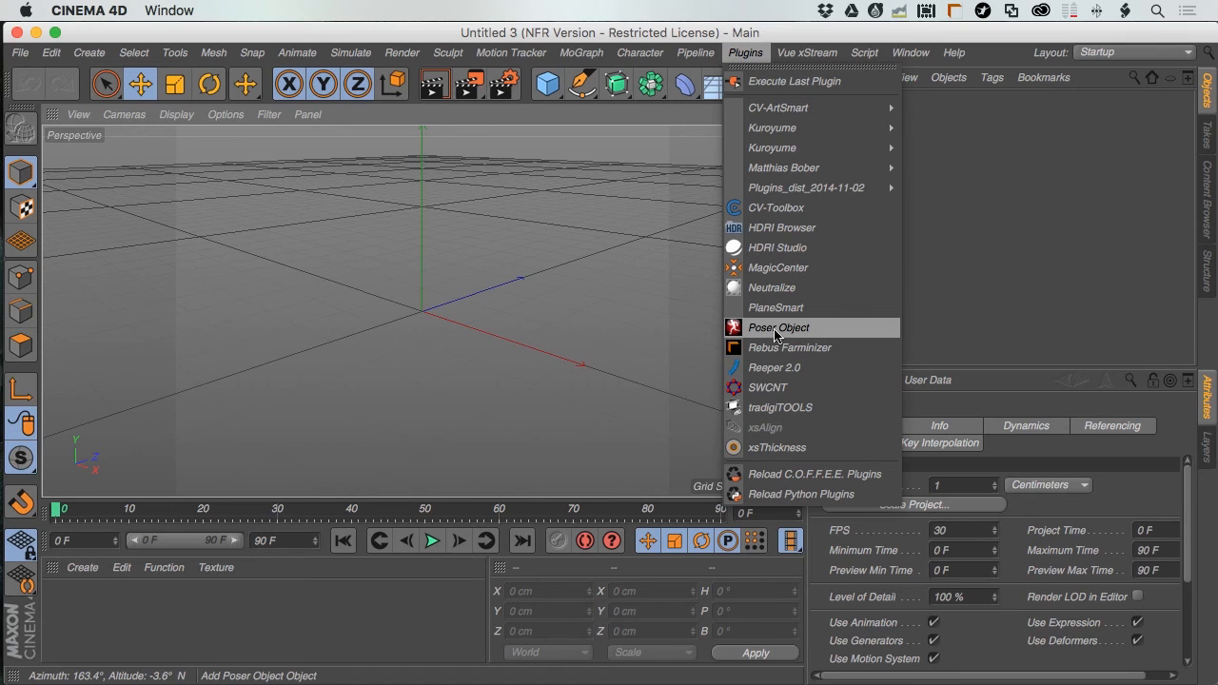
pyautogui.click(828, 333)
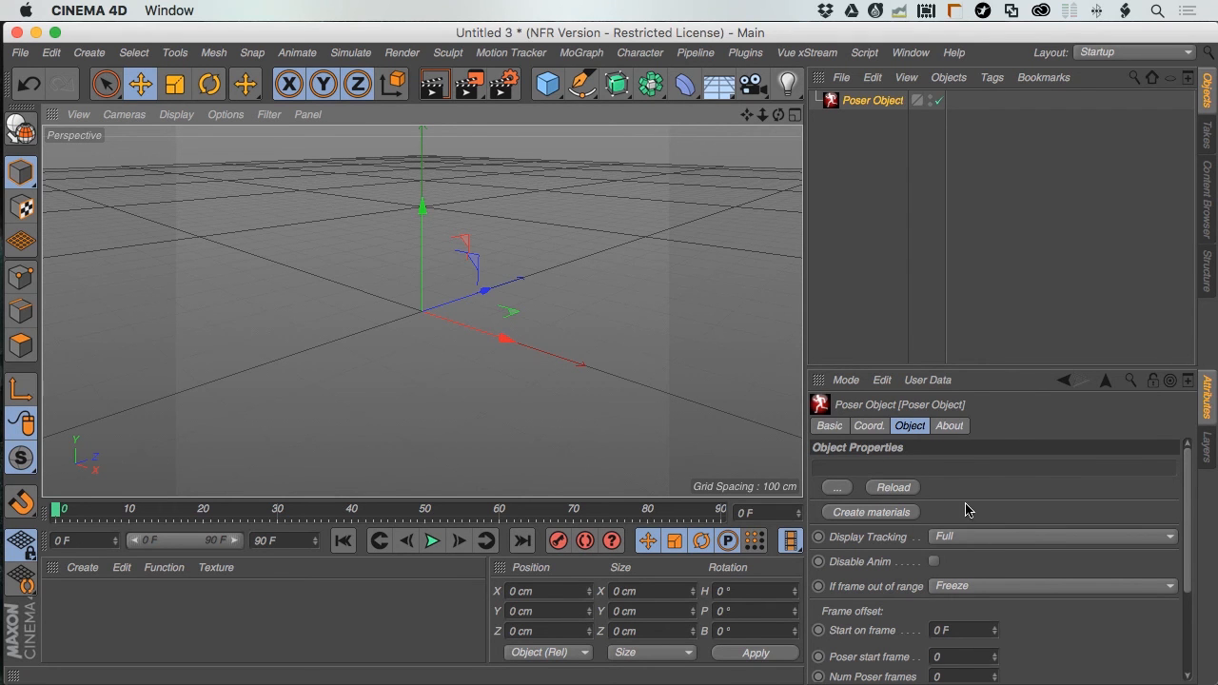
pyautogui.moveTo(1011, 366); pyautogui.dragTo(986, 202)
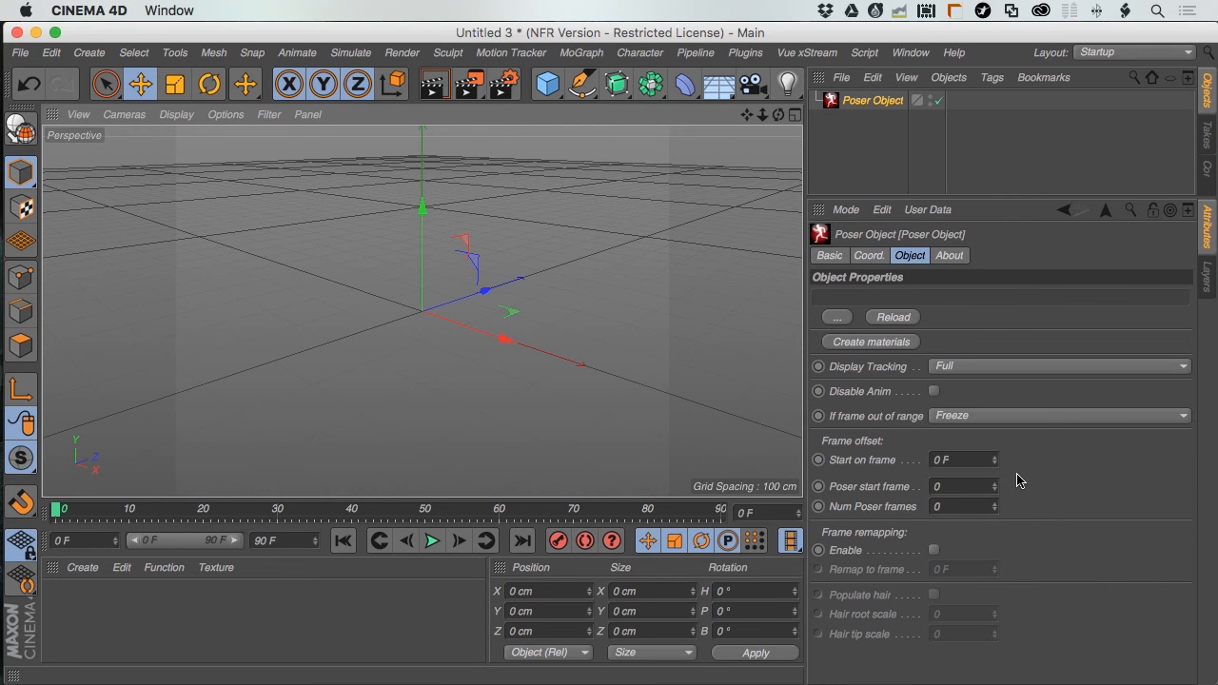
pyautogui.click(836, 318)
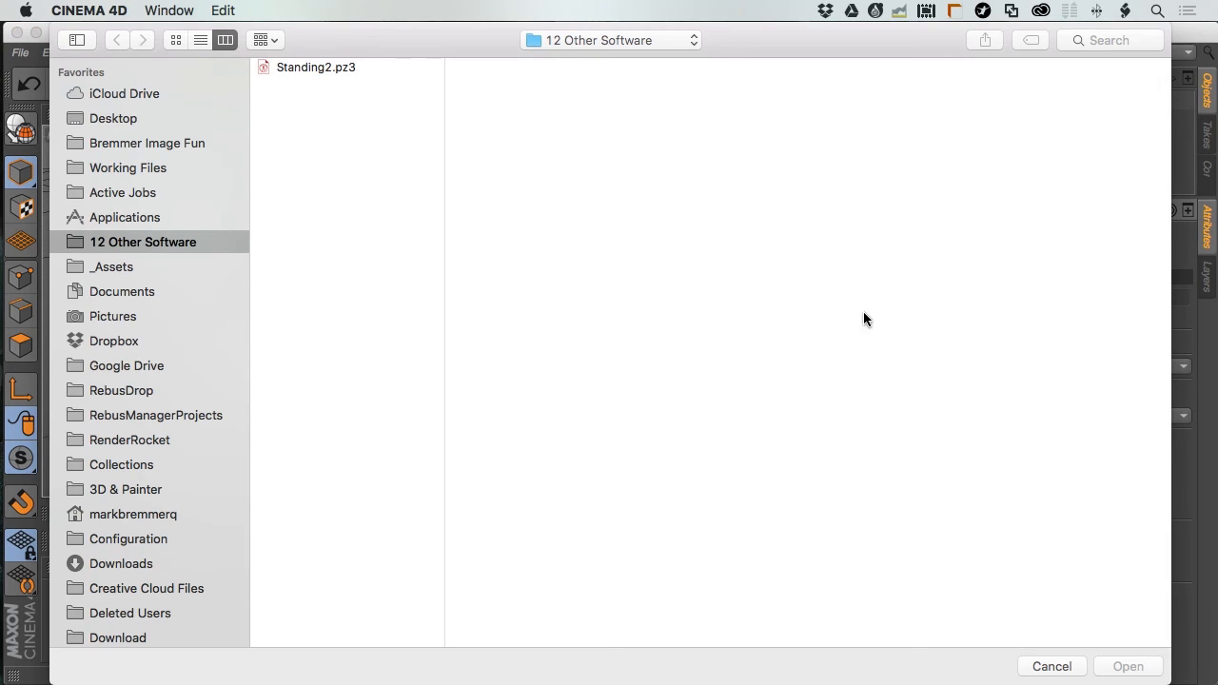
pyautogui.click(309, 68)
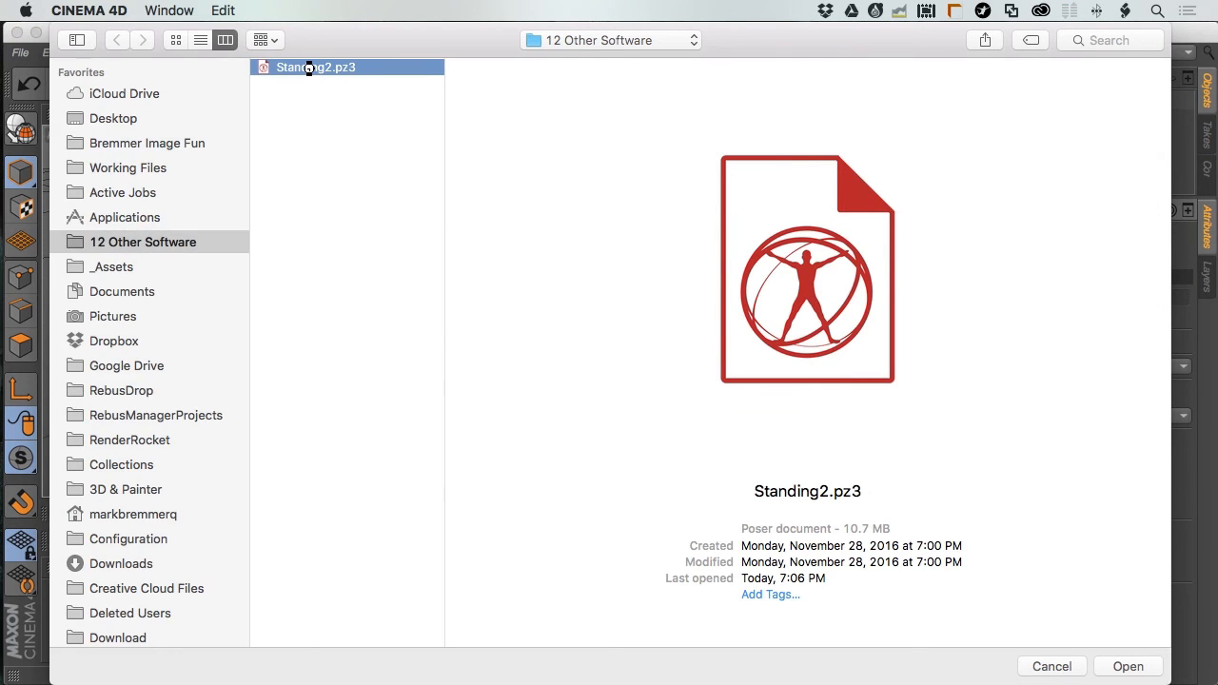
pyautogui.doubleClick(309, 67)
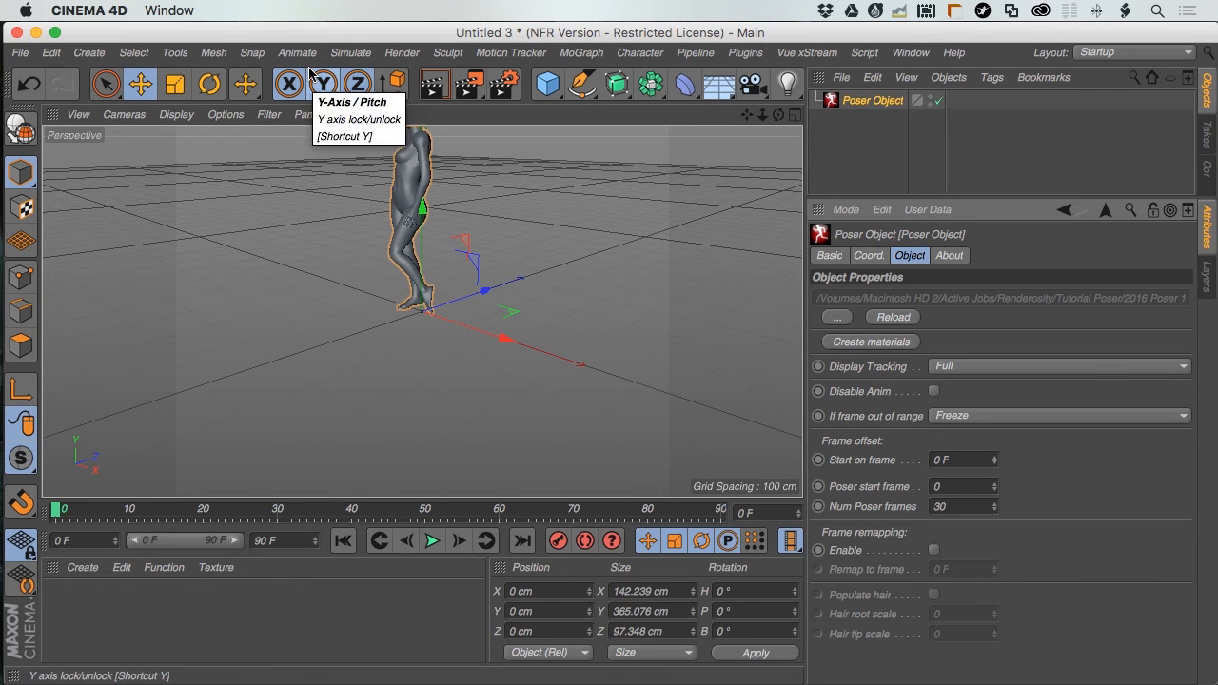
pyautogui.press('h')
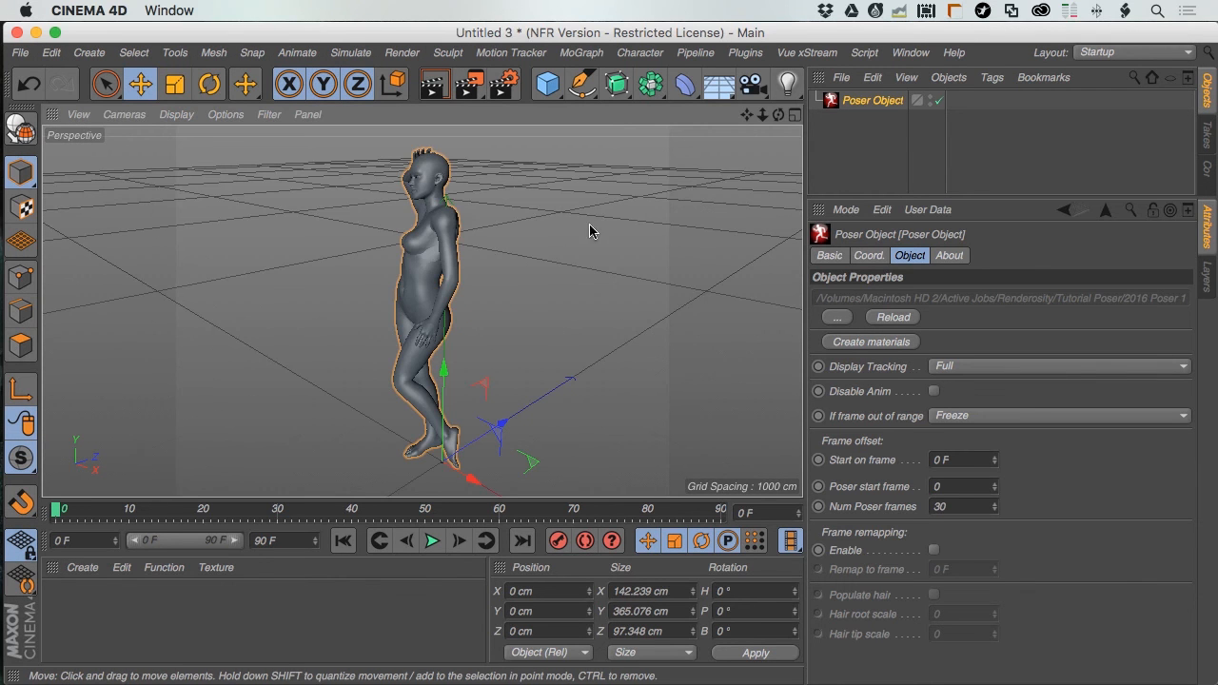
# Add a camera and set its focal length to Portrait (80 mm)
pyautogui.click(752, 84)
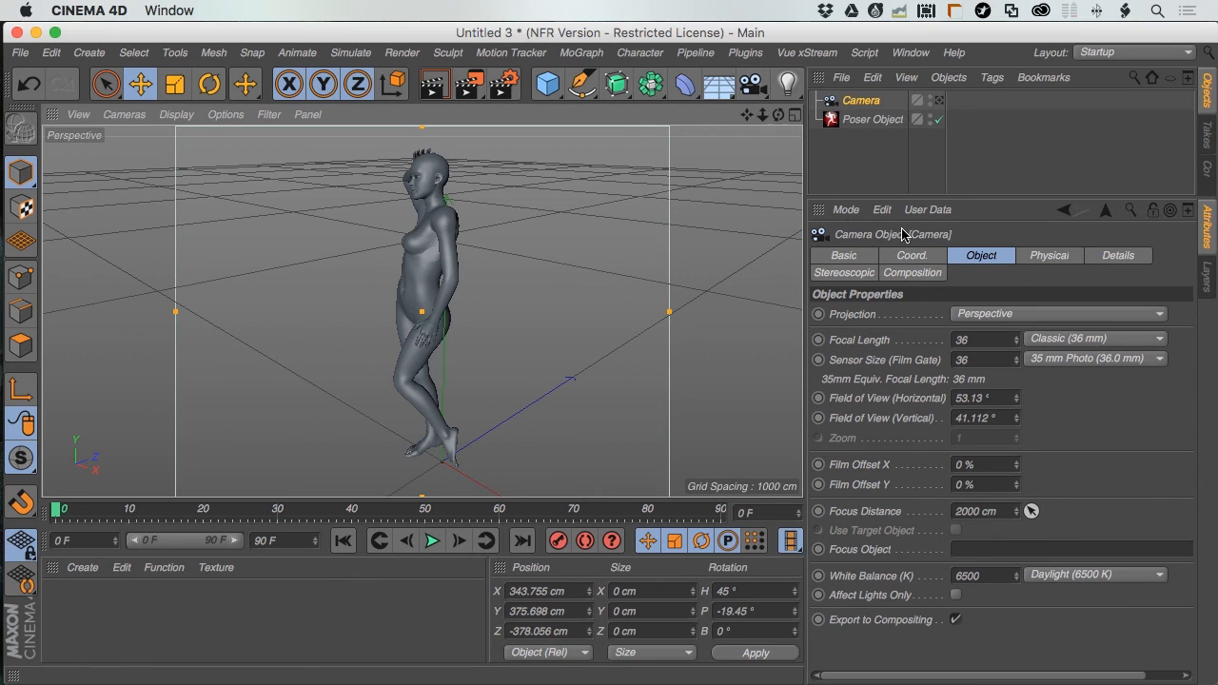
pyautogui.click(1048, 343)
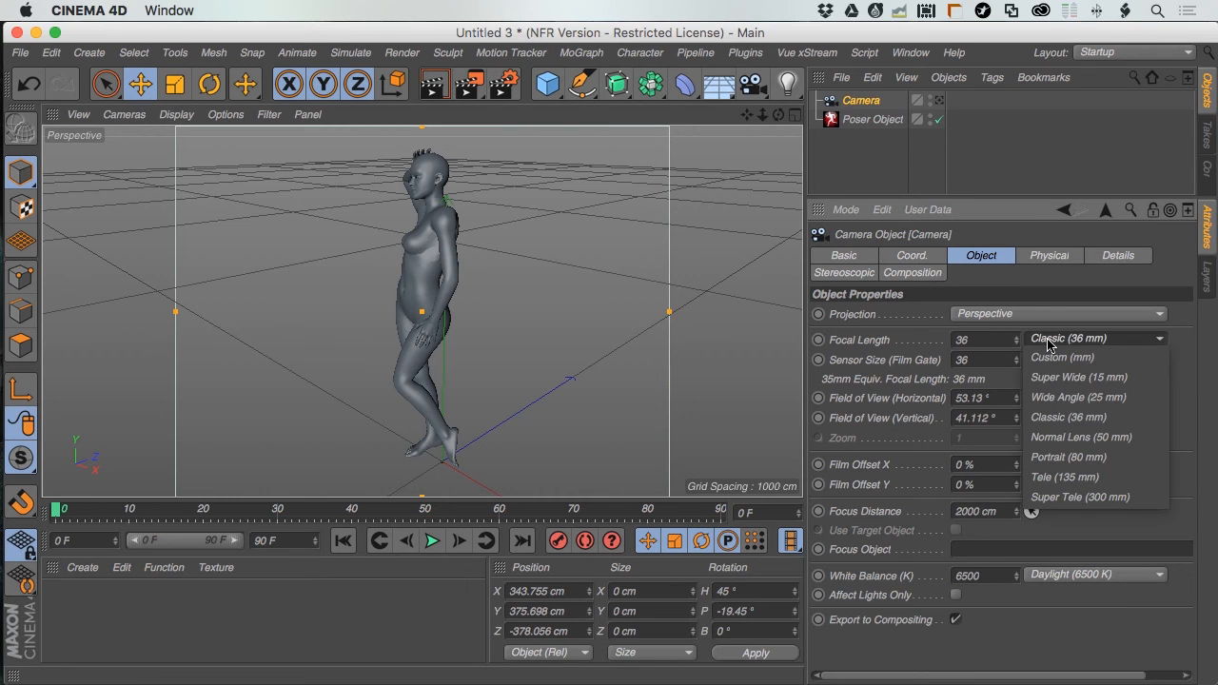
pyautogui.click(1050, 458)
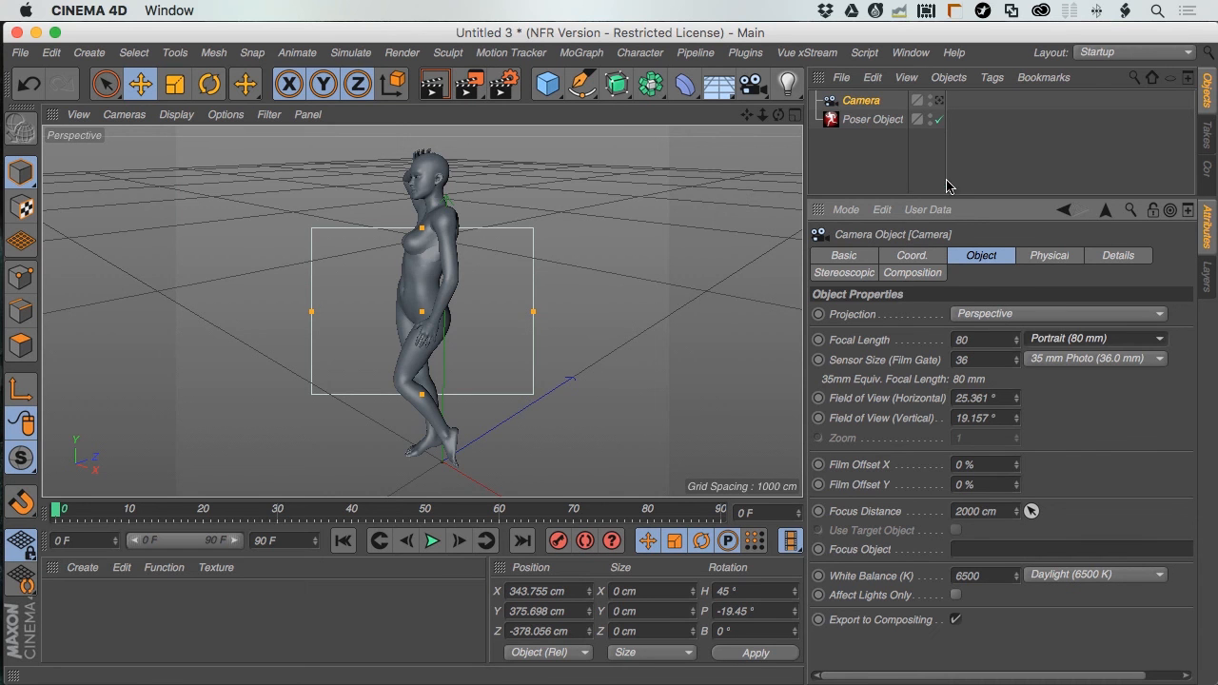
# Look through the new camera, frame the figure's hand resting on the thigh and render the view
pyautogui.scroll(5, 583, 255)
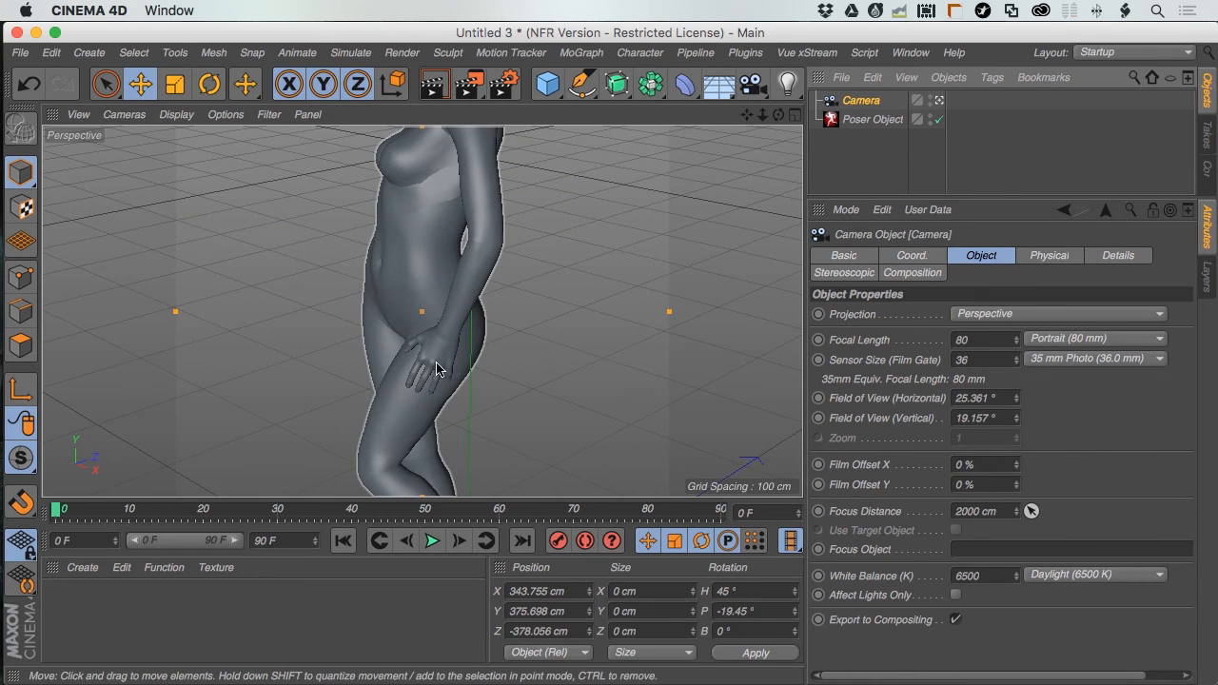
pyautogui.scroll(6, 436, 368)
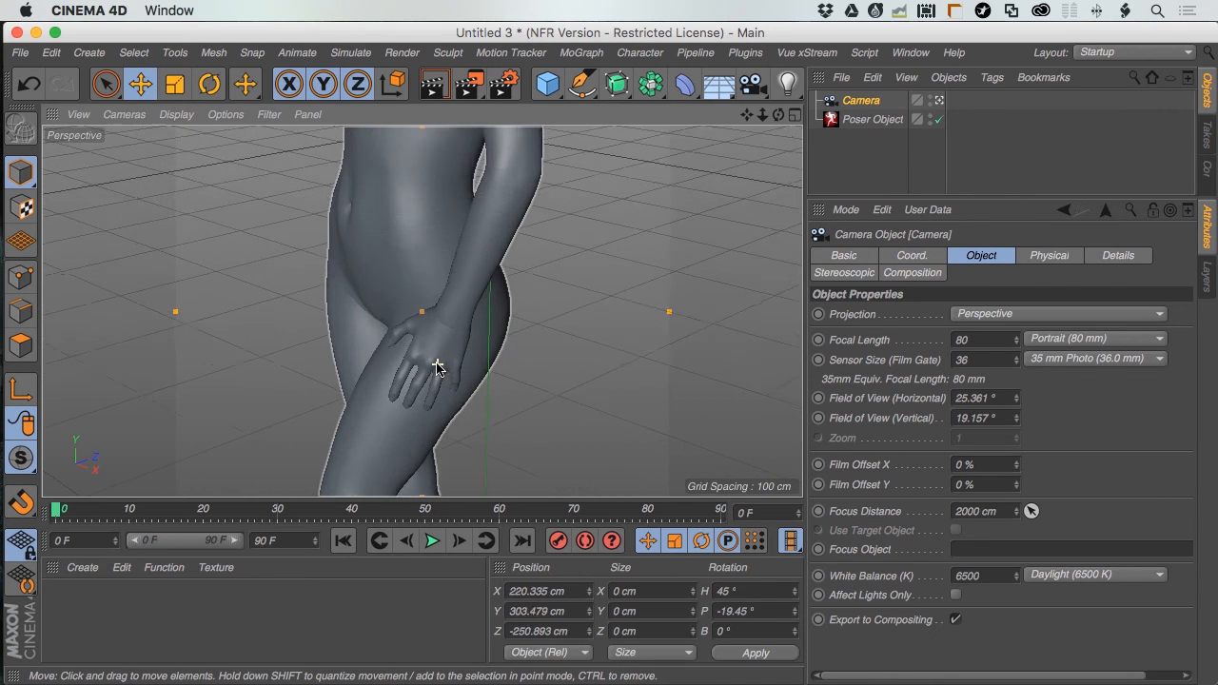
pyautogui.scroll(6, 436, 368)
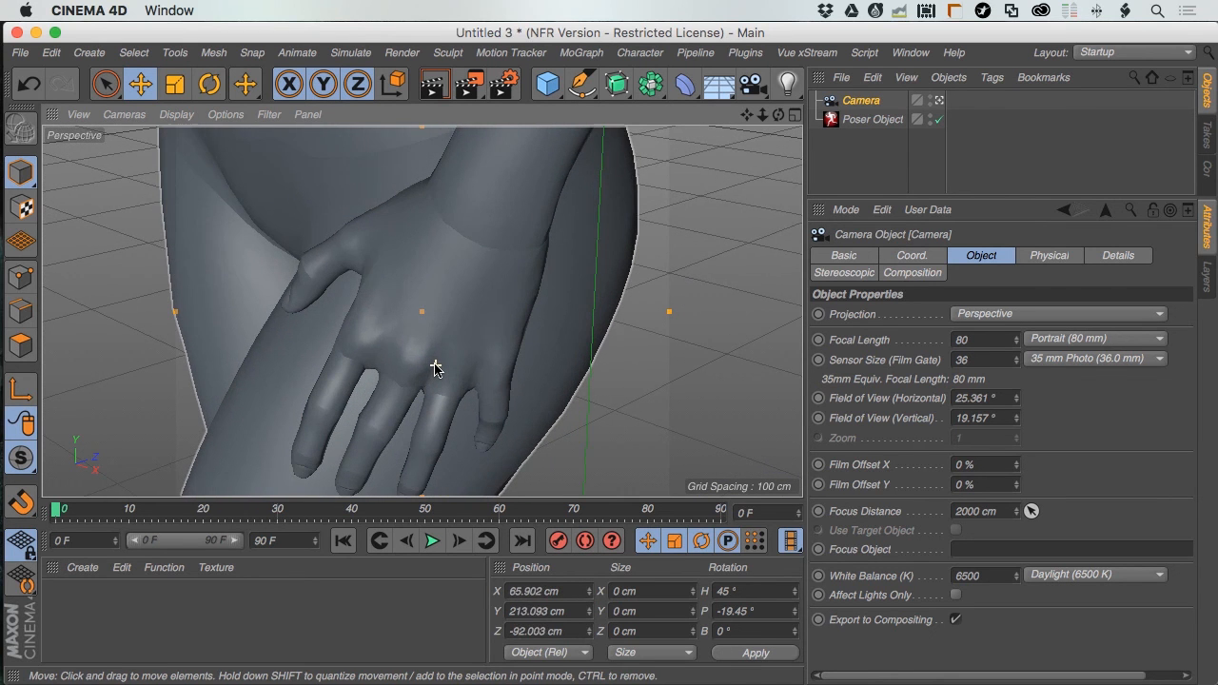
pyautogui.keyDown('alt'); pyautogui.moveTo(434, 370); pyautogui.dragTo(438, 244, button='middle'); pyautogui.keyUp('alt')
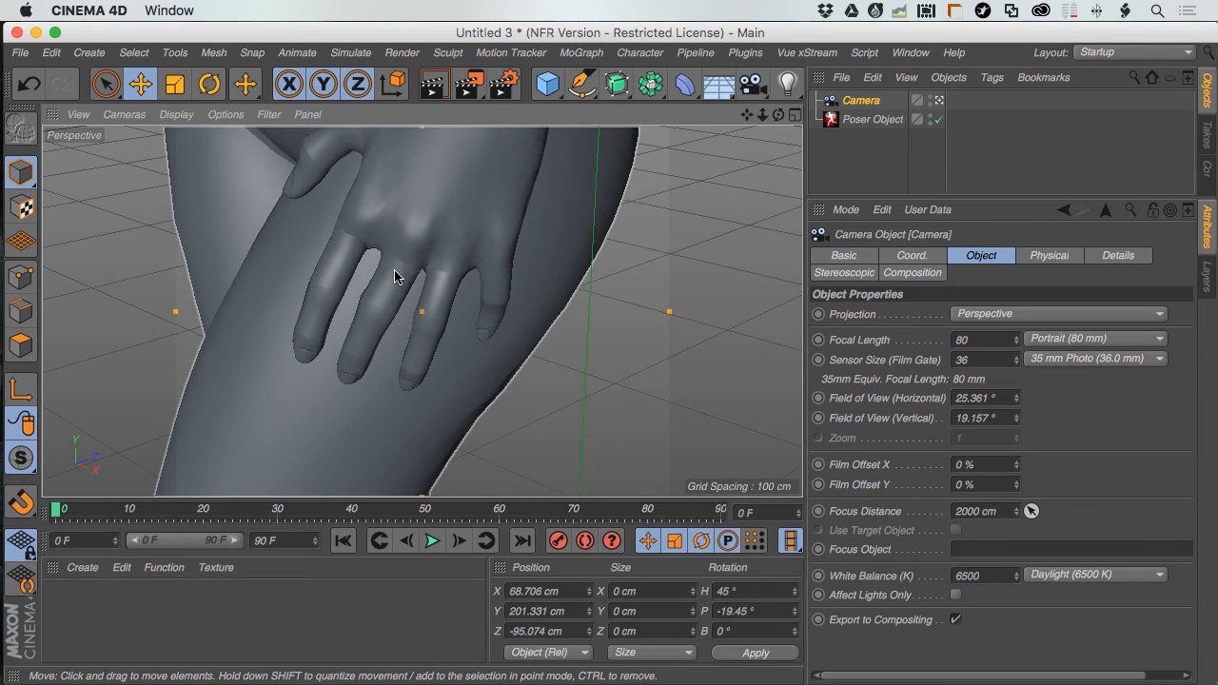
pyautogui.press('super+r')
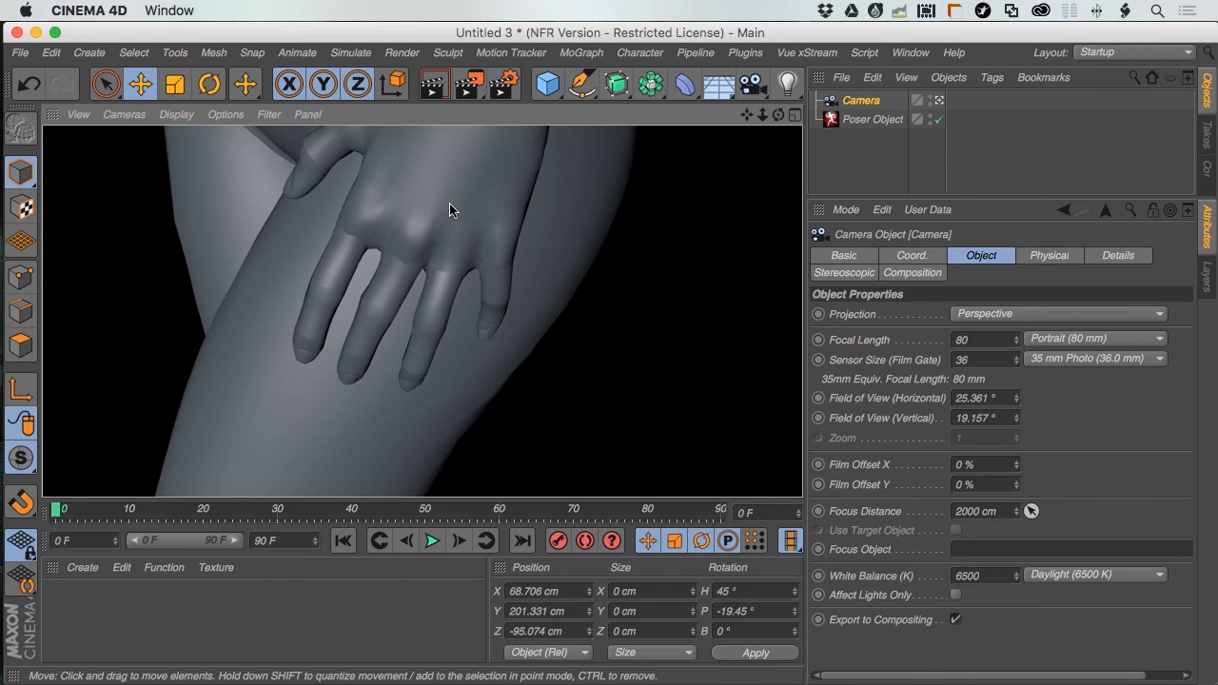
# Place the Poser Object inside a Subdivision Surface to smooth the figure
pyautogui.keyDown('alt'); pyautogui.moveTo(466, 198); pyautogui.dragTo(467, 220); pyautogui.keyUp('alt')
pyautogui.keyDown('alt'); pyautogui.moveTo(468, 201); pyautogui.dragTo(657, 306); pyautogui.keyUp('alt')
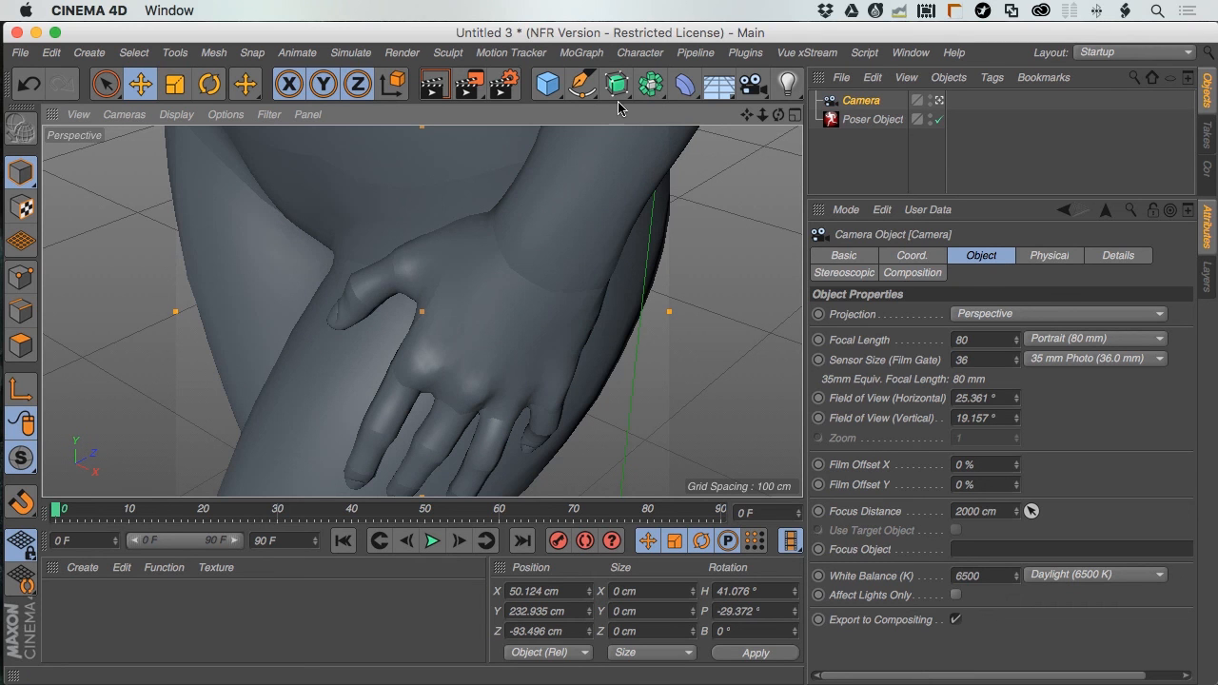
pyautogui.click(865, 122)
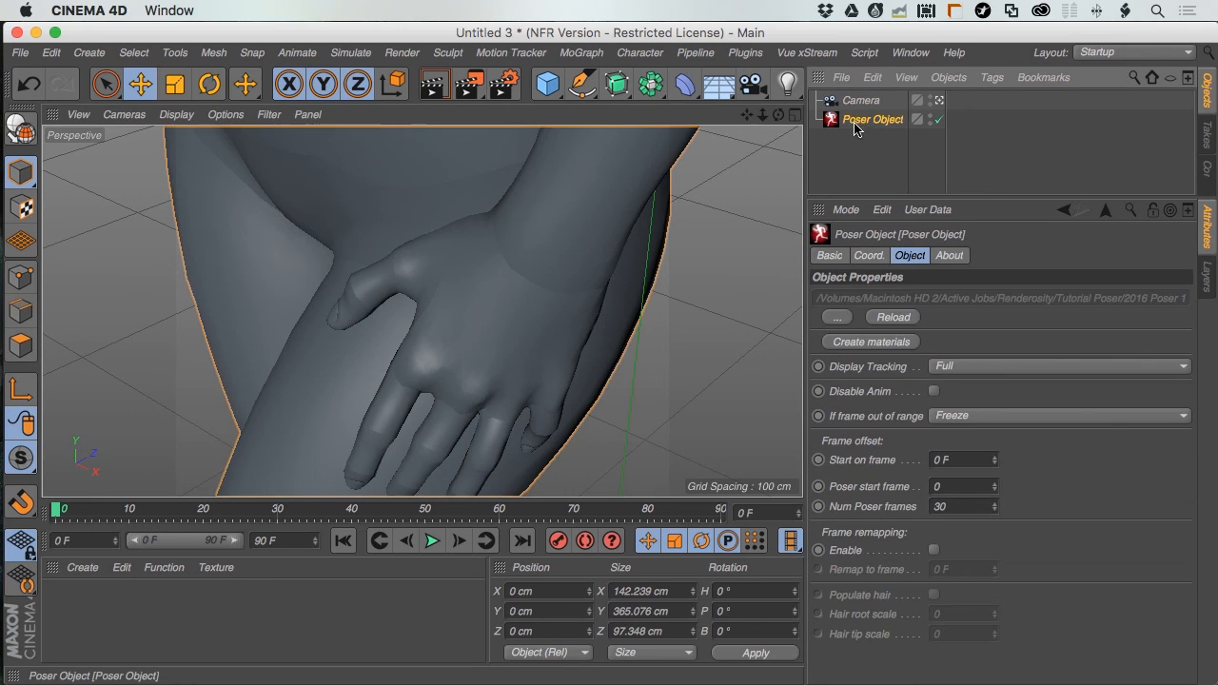
pyautogui.click(616, 85)
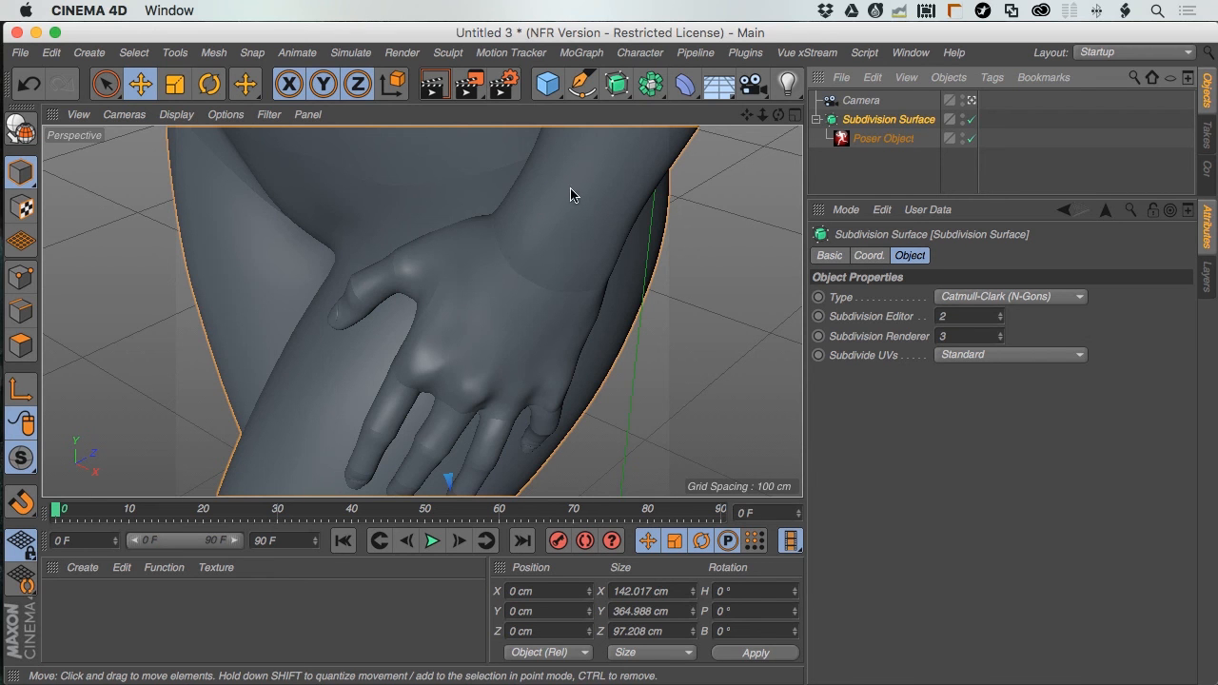
# Examine the smoothing on the arm, torso and shoulder, comparing the shoulder with the Subdivision Surface disabled and enabled again
pyautogui.keyDown('alt'); pyautogui.moveTo(672, 226); pyautogui.dragTo(612, 356); pyautogui.keyUp('alt')
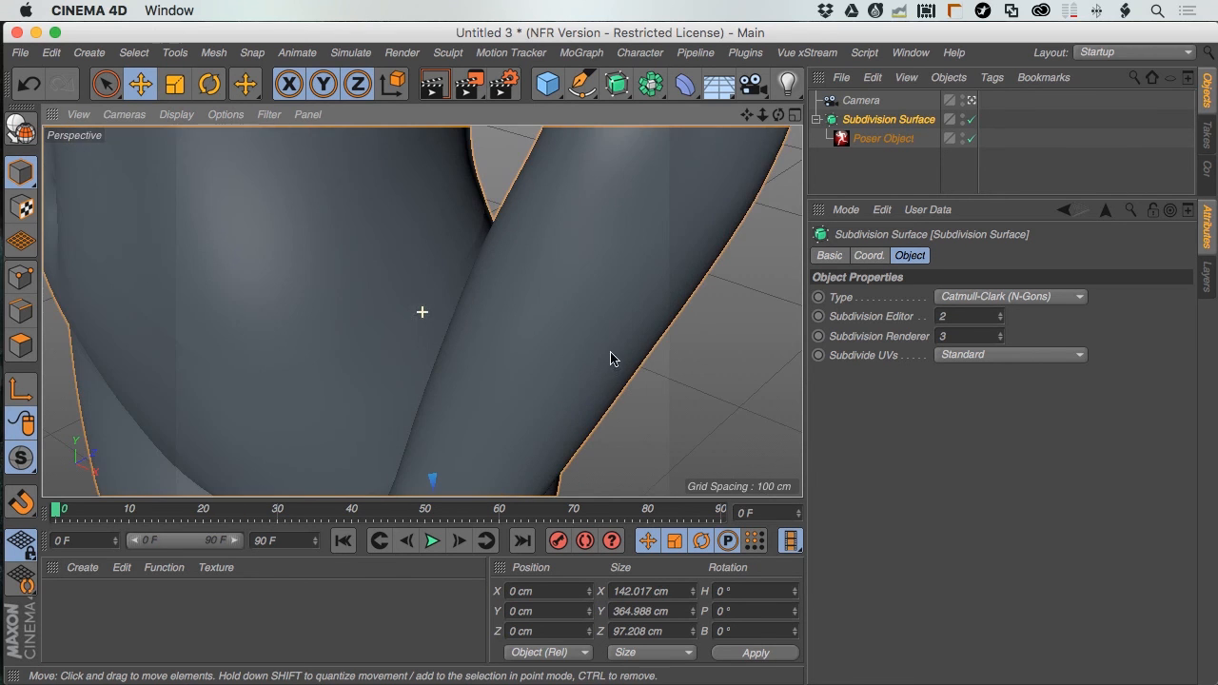
pyautogui.keyDown('alt'); pyautogui.moveTo(633, 234); pyautogui.dragTo(627, 202); pyautogui.keyUp('alt')
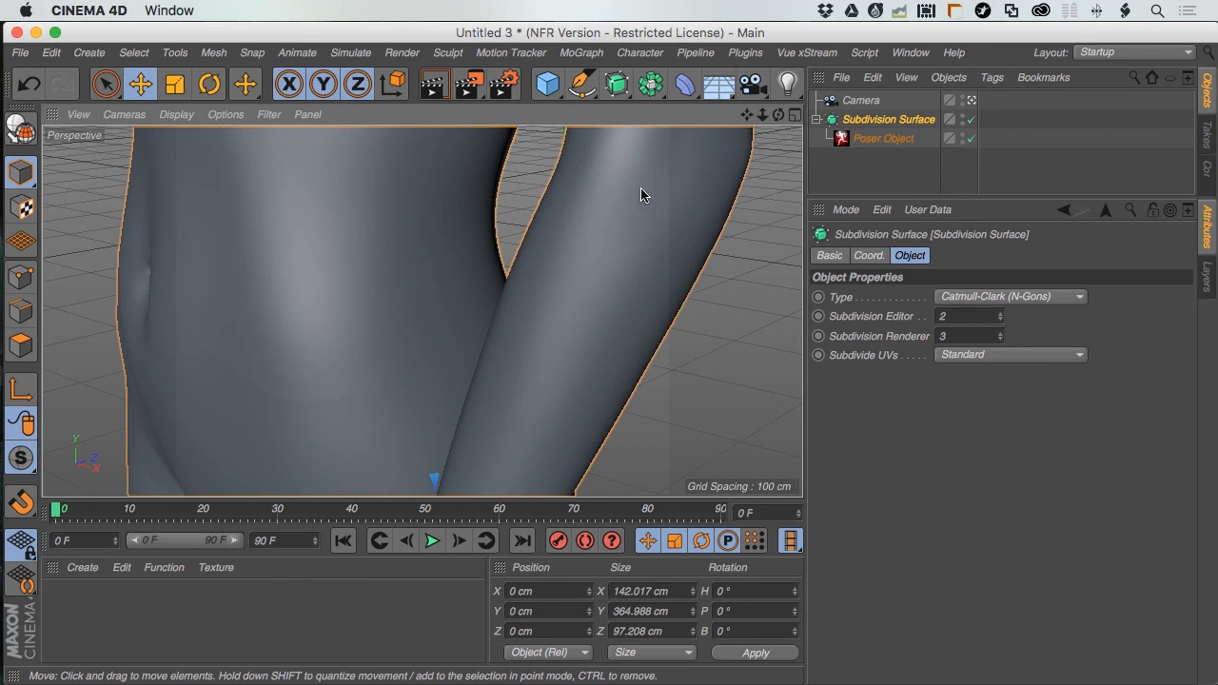
pyautogui.keyDown('alt'); pyautogui.moveTo(715, 177); pyautogui.dragTo(761, 21); pyautogui.keyUp('alt')
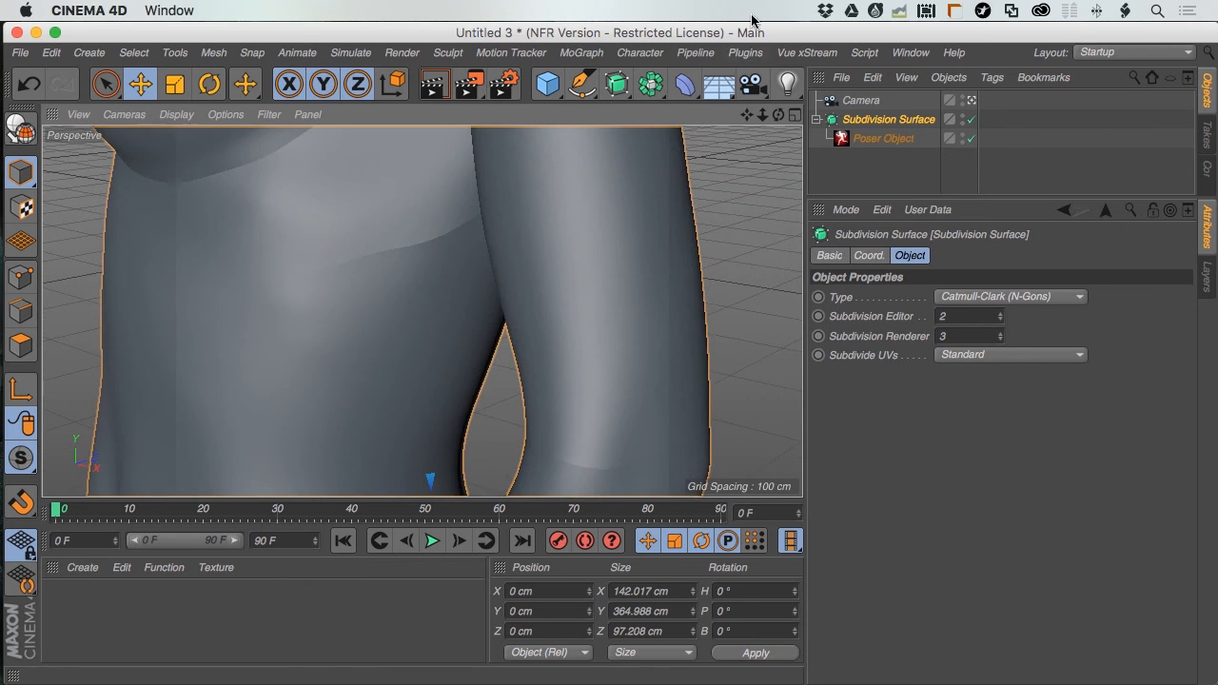
pyautogui.keyDown('alt'); pyautogui.moveTo(701, 159); pyautogui.dragTo(698, 393); pyautogui.keyUp('alt')
pyautogui.keyDown('alt'); pyautogui.moveTo(727, 238); pyautogui.dragTo(730, 430); pyautogui.keyUp('alt')
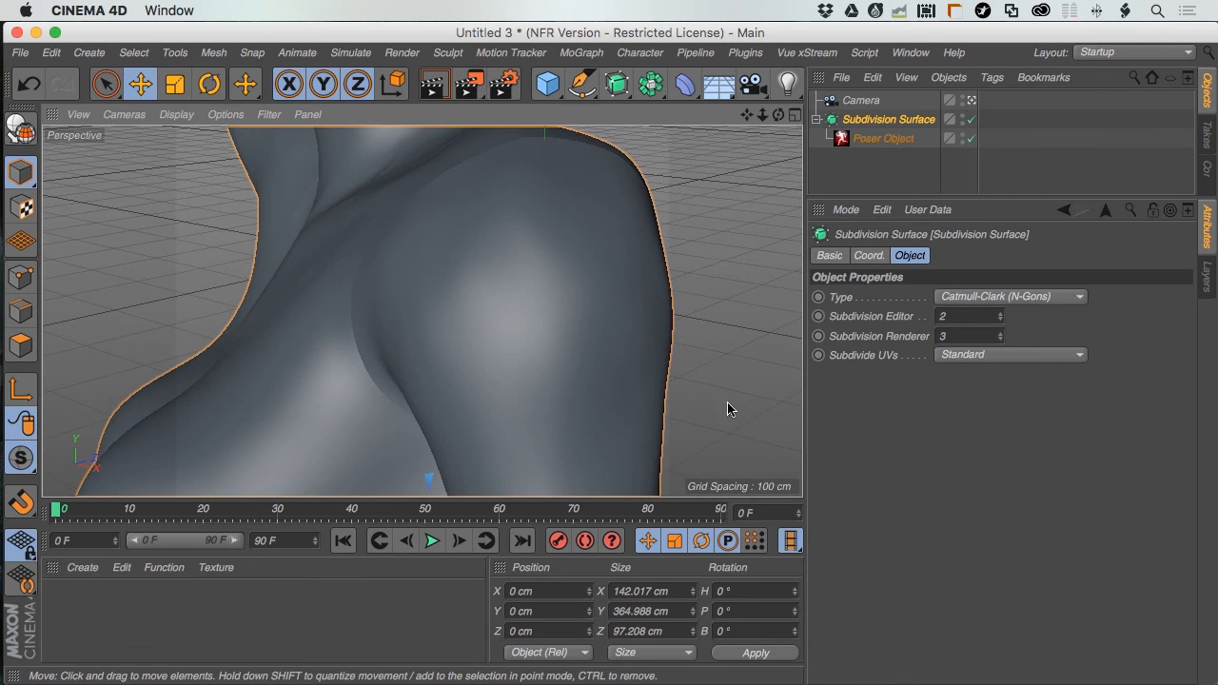
pyautogui.keyDown('alt'); pyautogui.moveTo(711, 257); pyautogui.dragTo(711, 283); pyautogui.keyUp('alt')
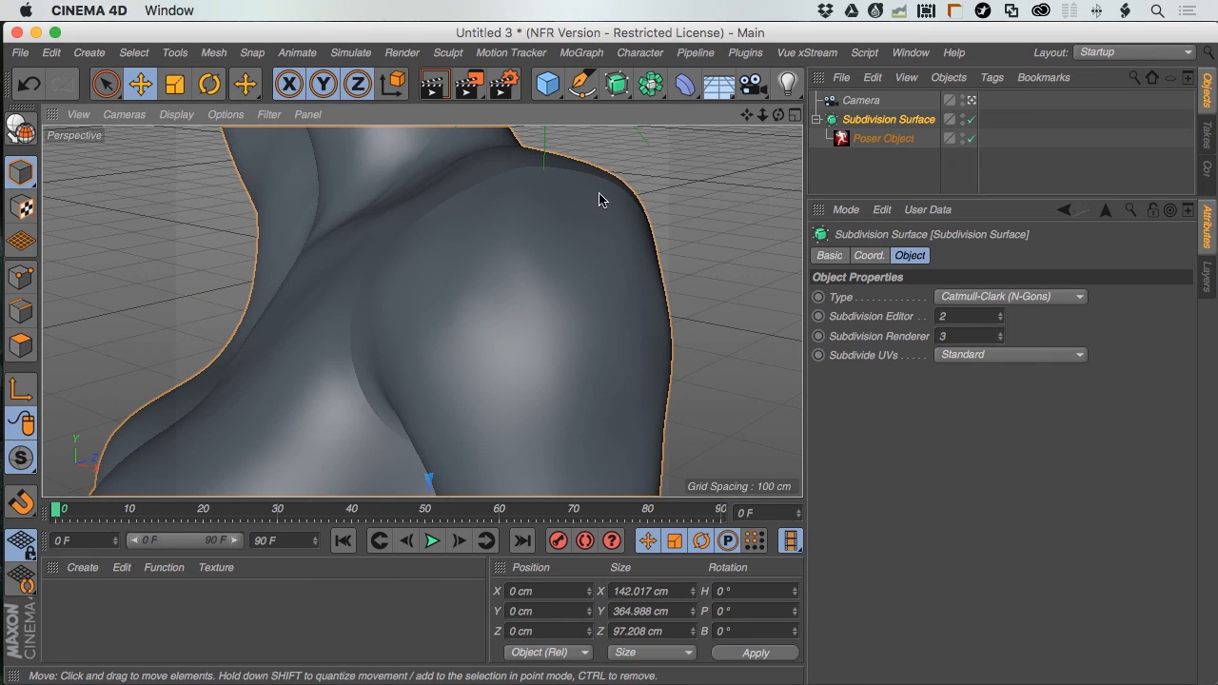
pyautogui.keyDown('alt'); pyautogui.moveTo(557, 295); pyautogui.dragTo(646, 250); pyautogui.keyUp('alt')
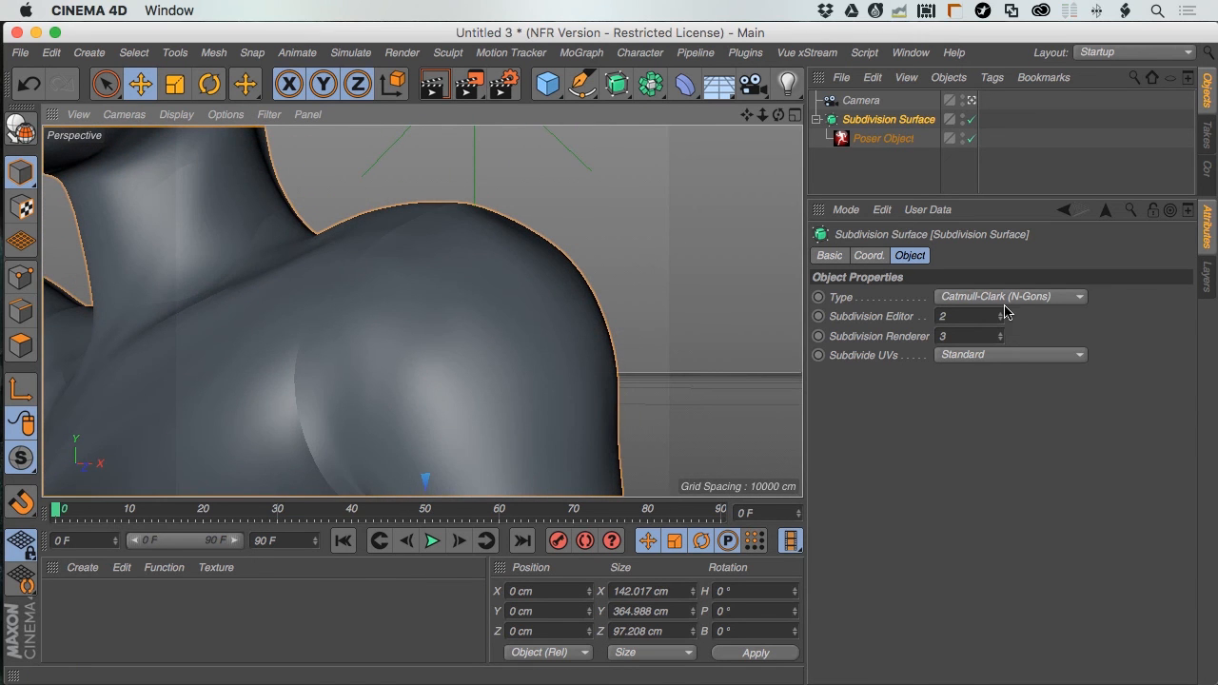
pyautogui.click(971, 120)
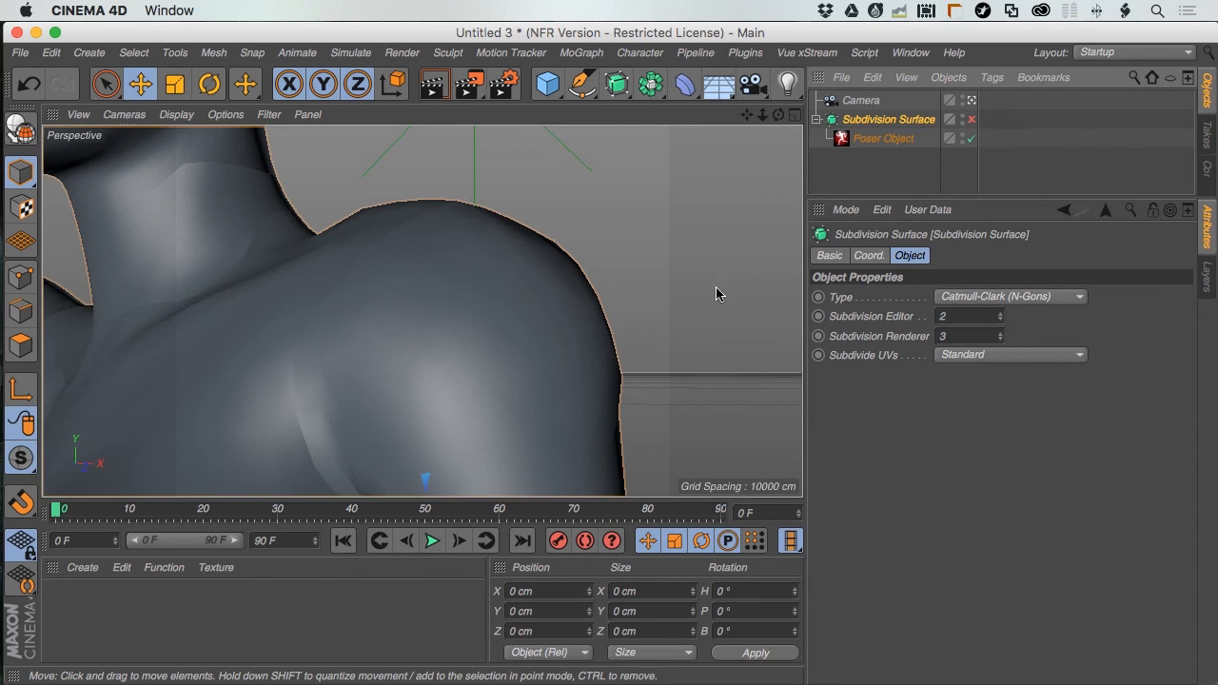
pyautogui.click(971, 120)
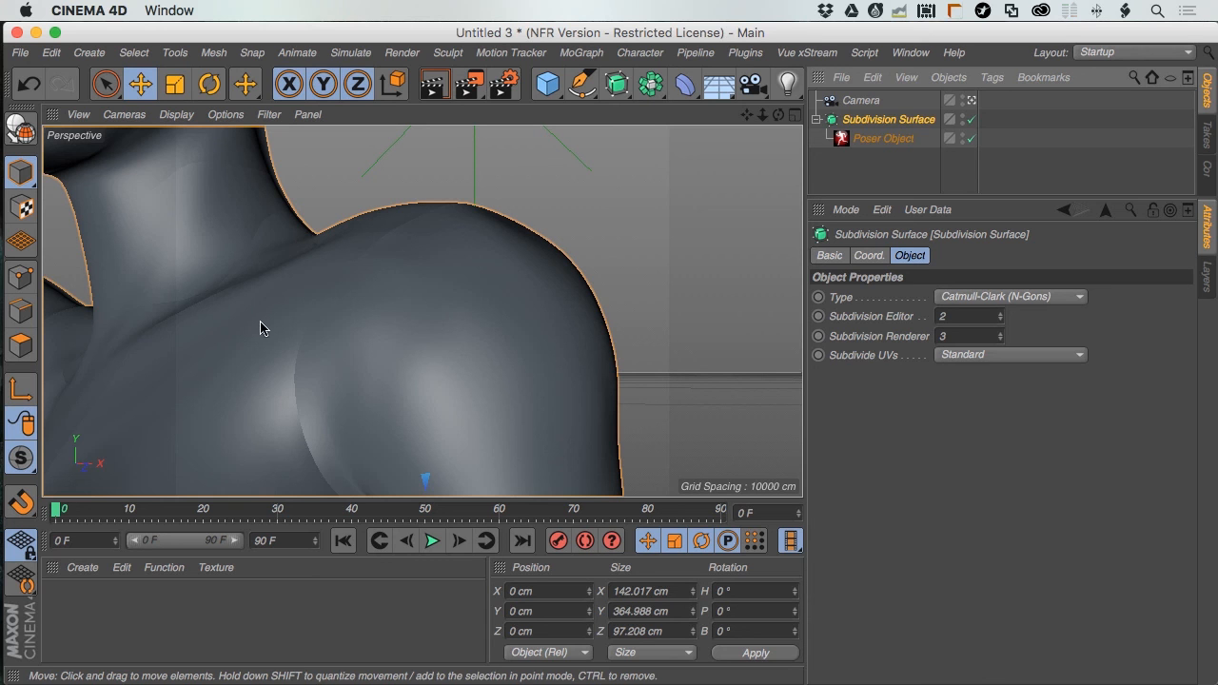
# Frame the figure's head and raised arm in the camera and render the view
pyautogui.scroll(-5, 261, 329)
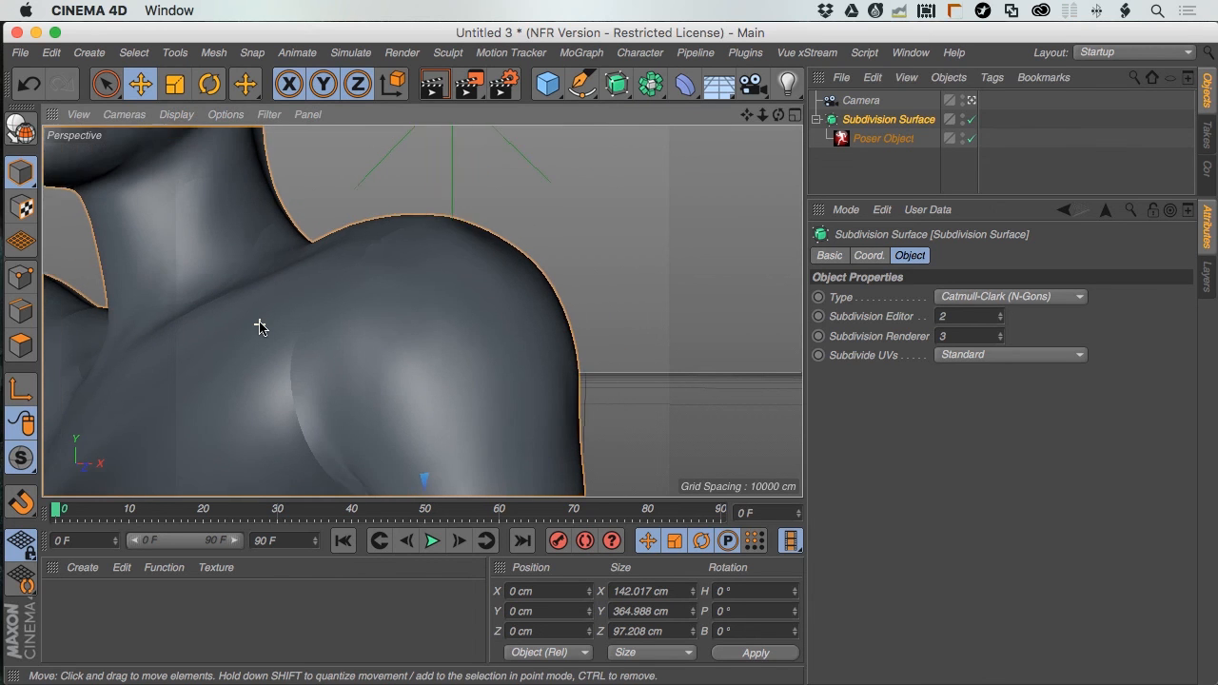
pyautogui.keyDown('alt'); pyautogui.moveTo(261, 328); pyautogui.dragTo(520, 467, button='middle'); pyautogui.keyUp('alt')
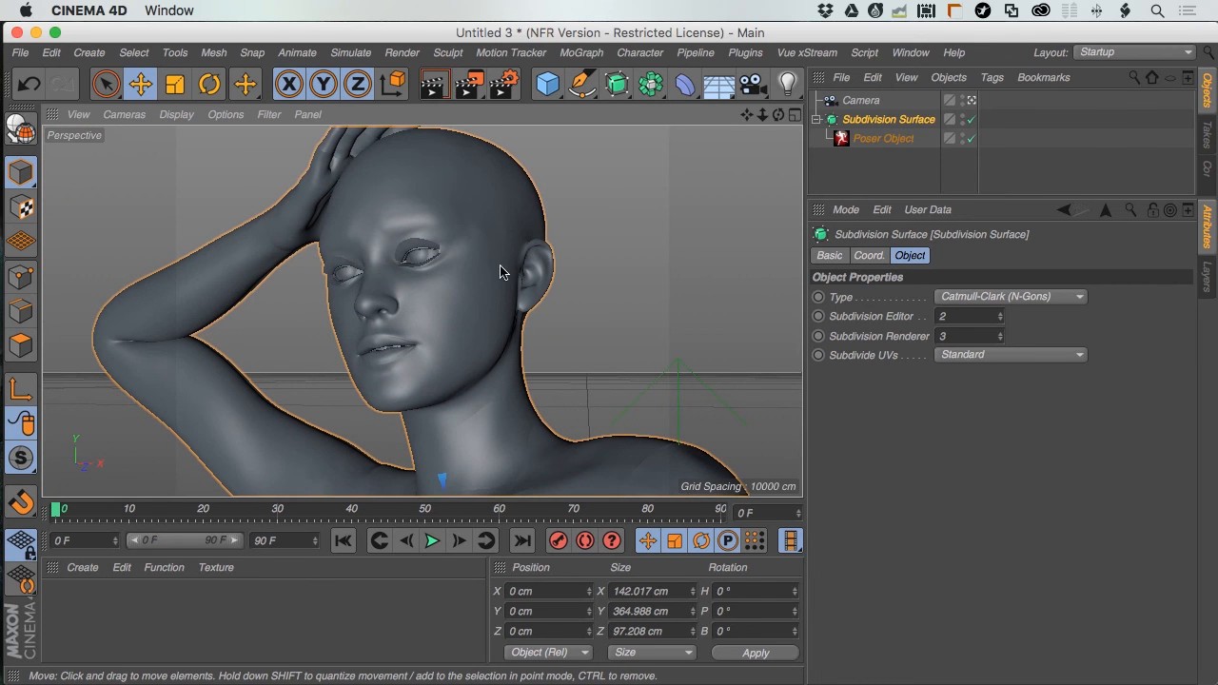
pyautogui.press('super+r')
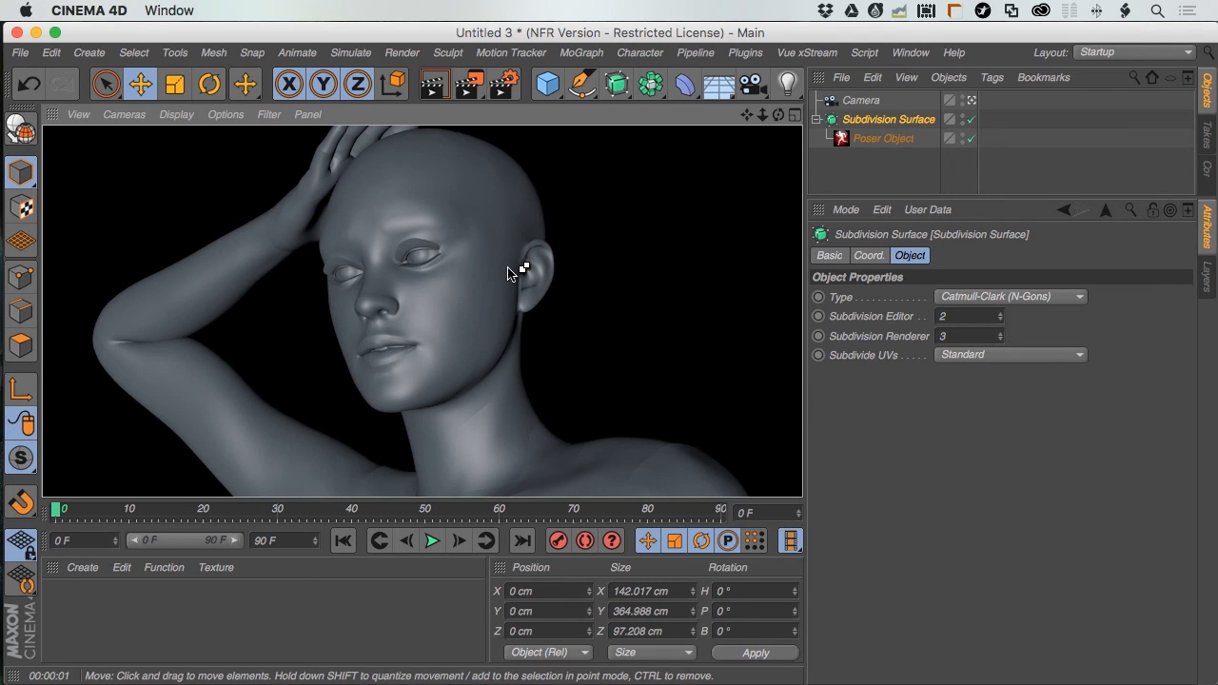
# Create the Poser materials for the figure from the Poser Object's properties
pyautogui.click(868, 140)
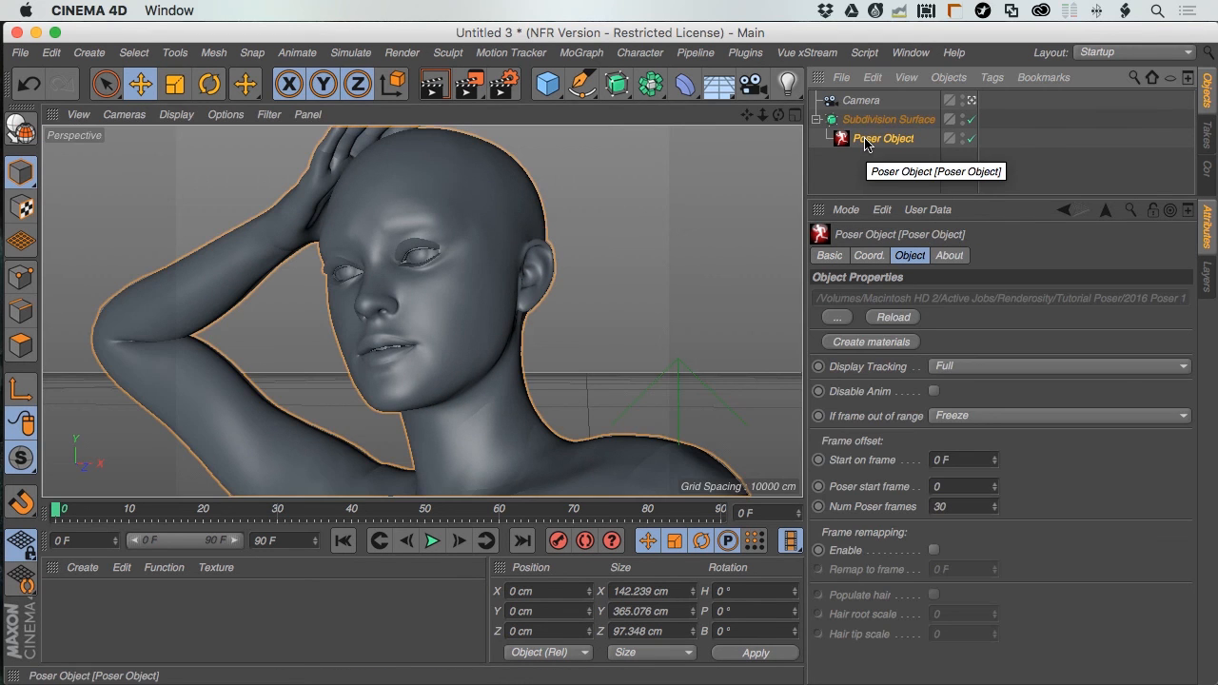
pyautogui.click(844, 345)
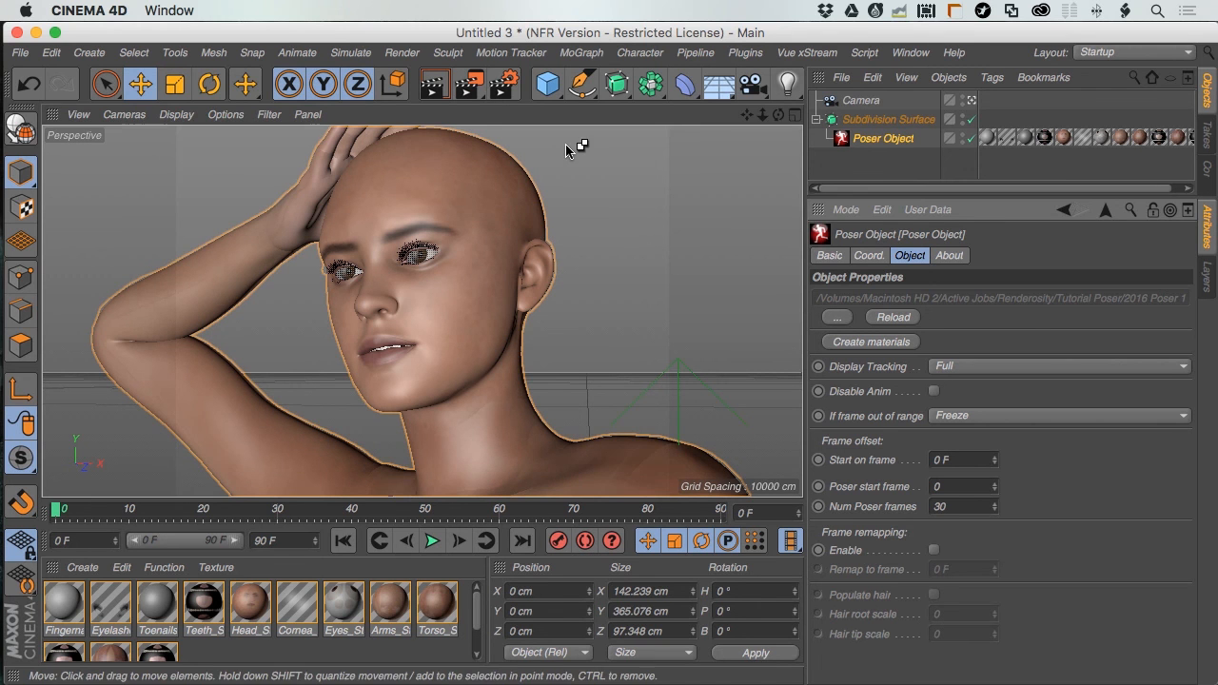
# Render the figure with its new materials in the view and add a Physical Sky to the scene
pyautogui.press('super+r')
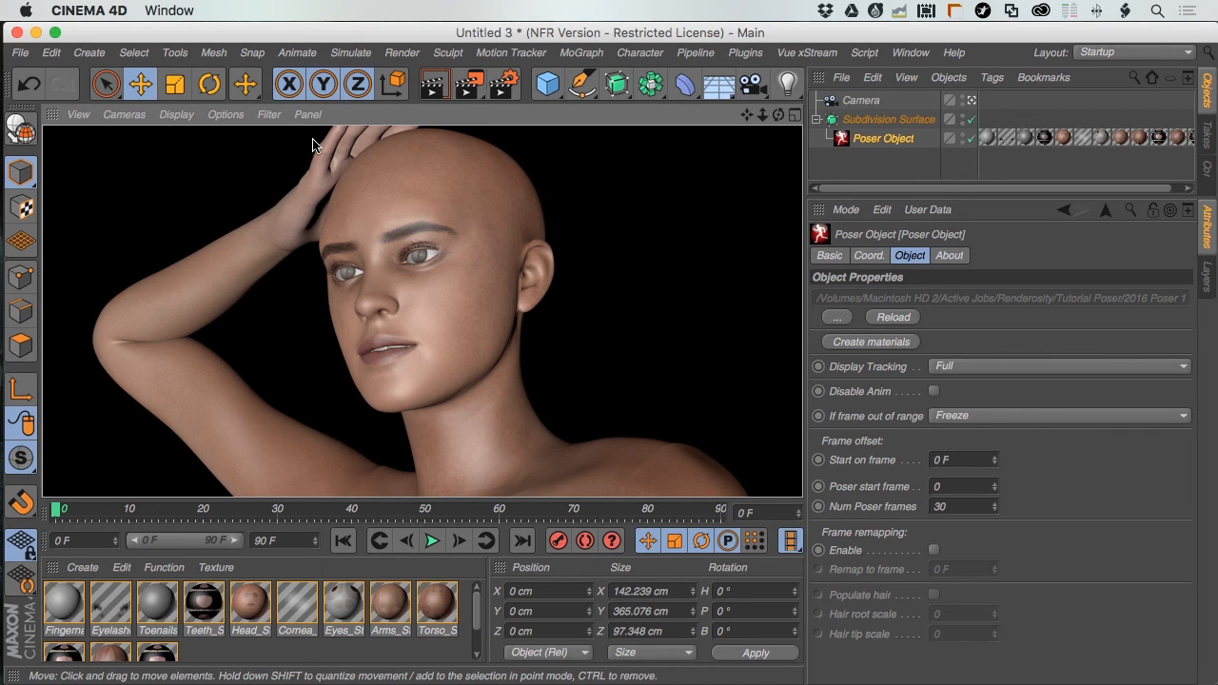
pyautogui.click(96, 55)
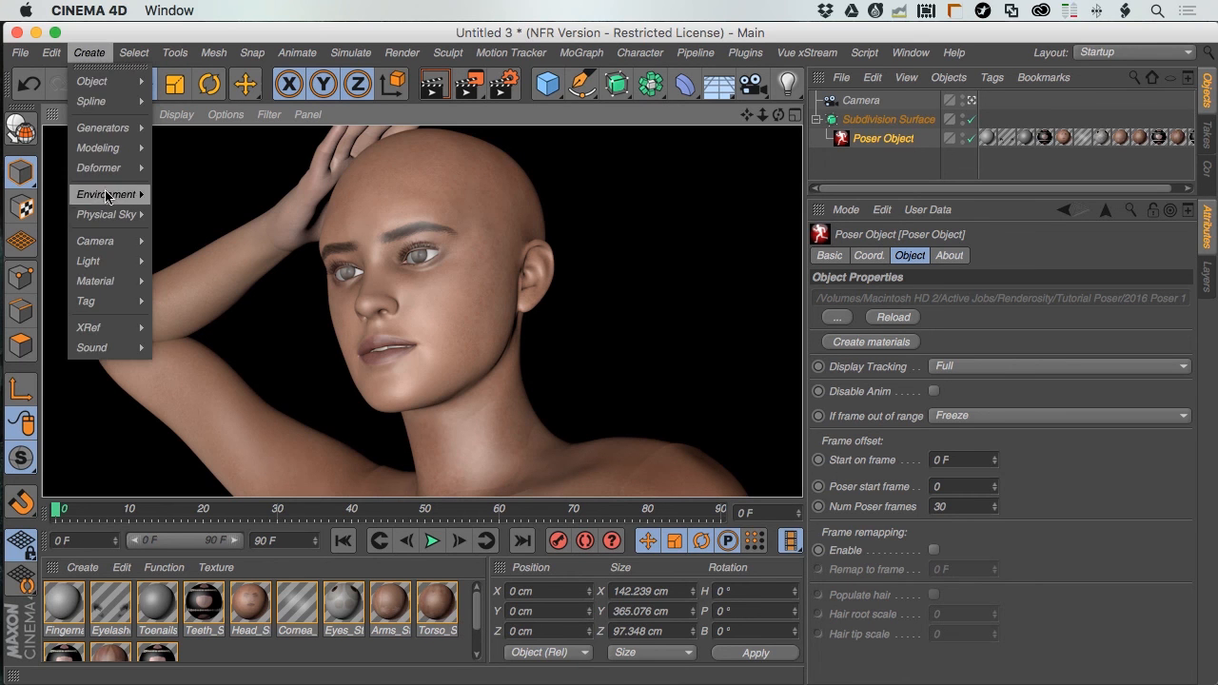
pyautogui.moveTo(111, 217)
pyautogui.click(184, 221)
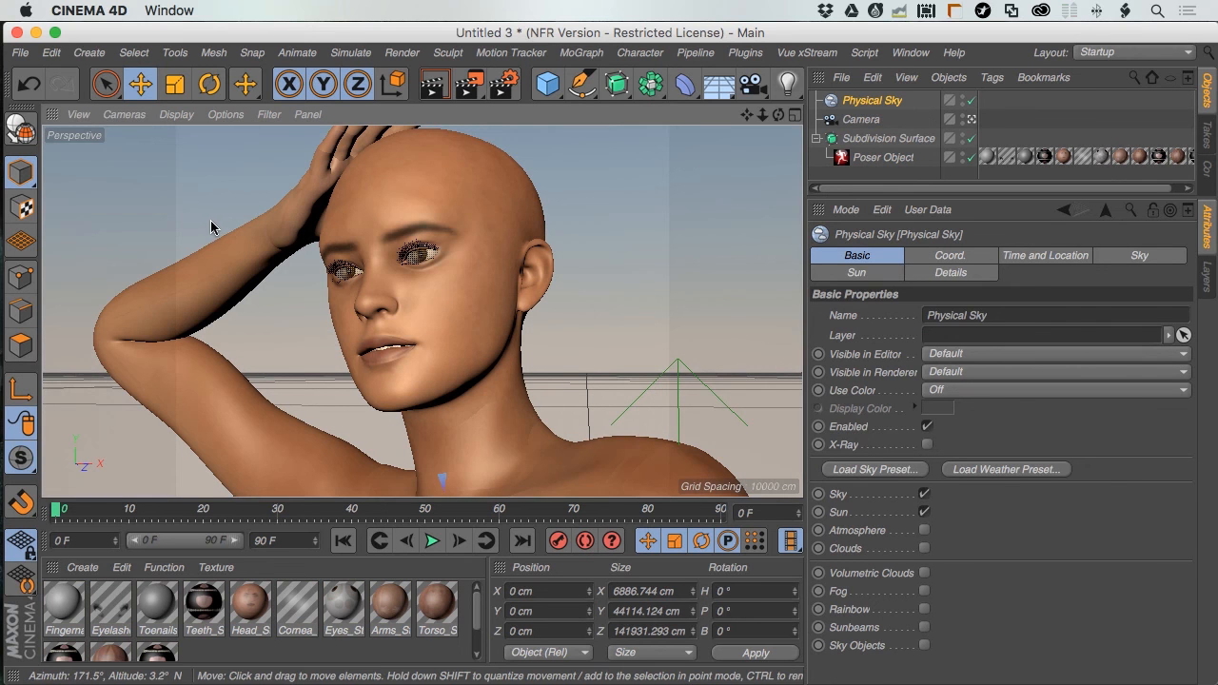
# Add the Global Illumination effect in the render settings and render the figure in the view
pyautogui.press('super+b')
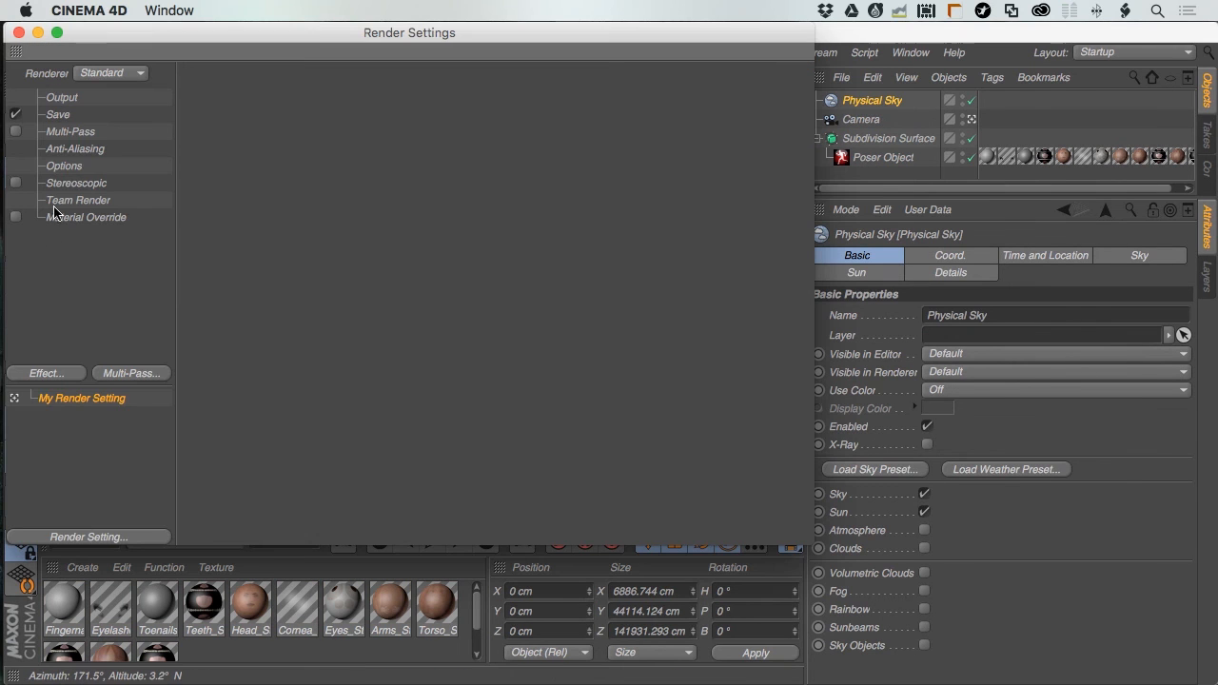
pyautogui.click(43, 374)
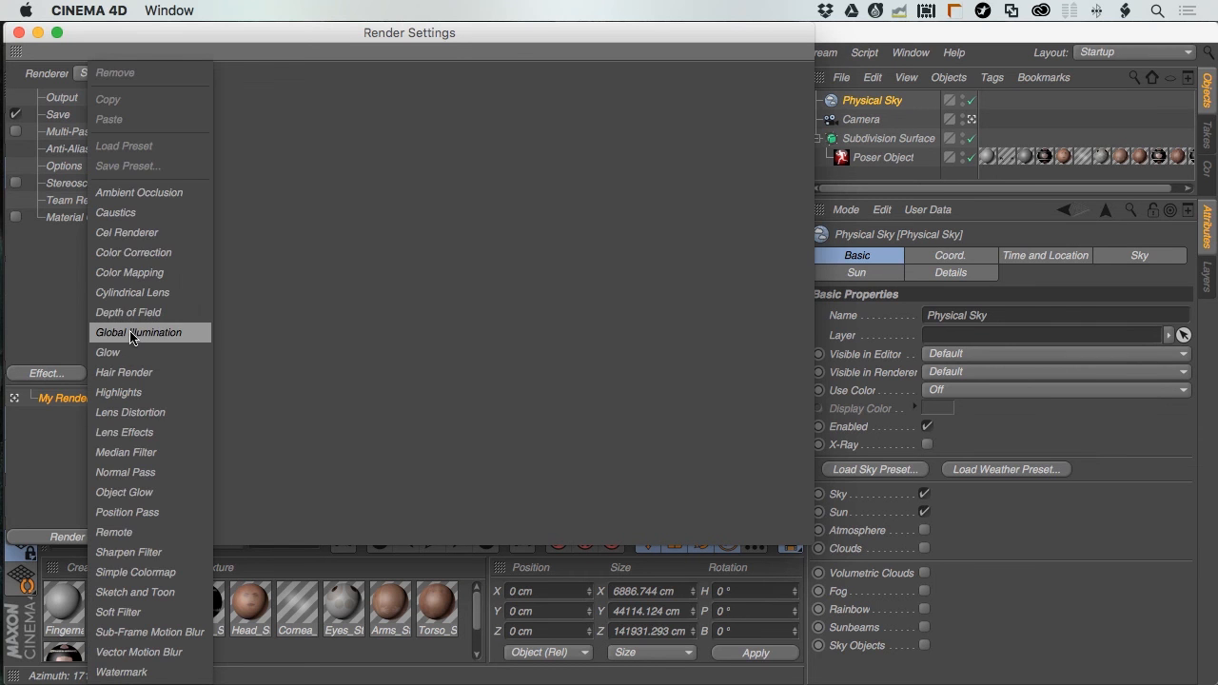
pyautogui.click(130, 334)
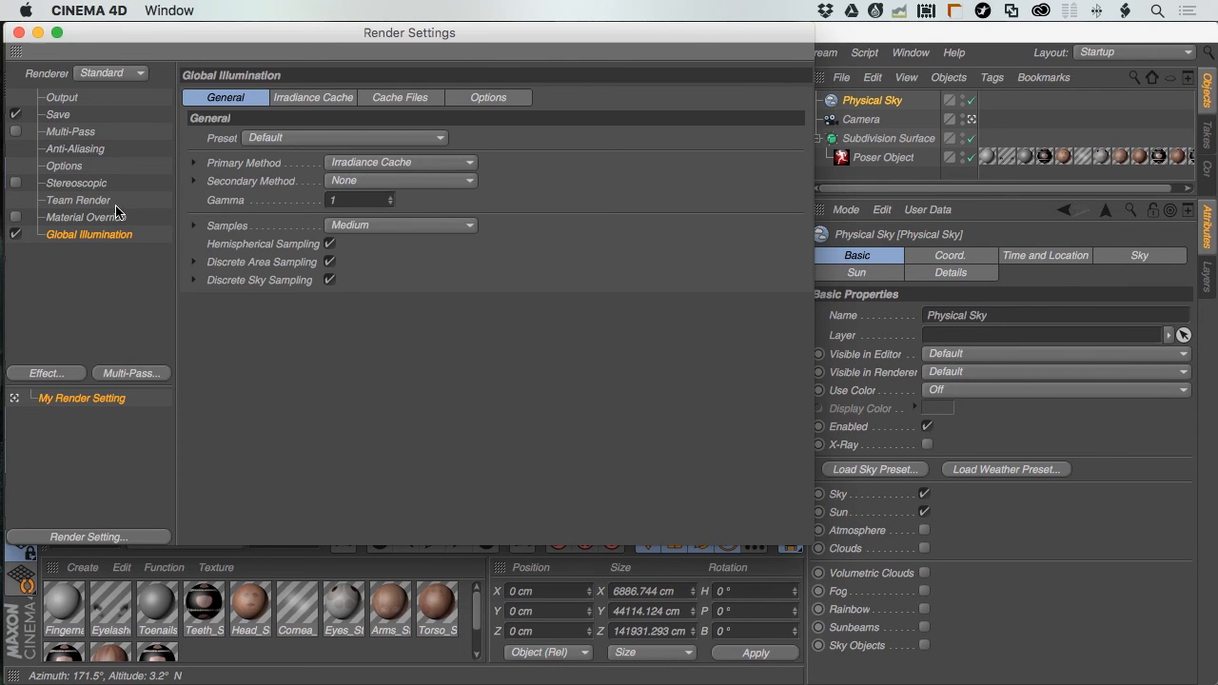
pyautogui.click(18, 34)
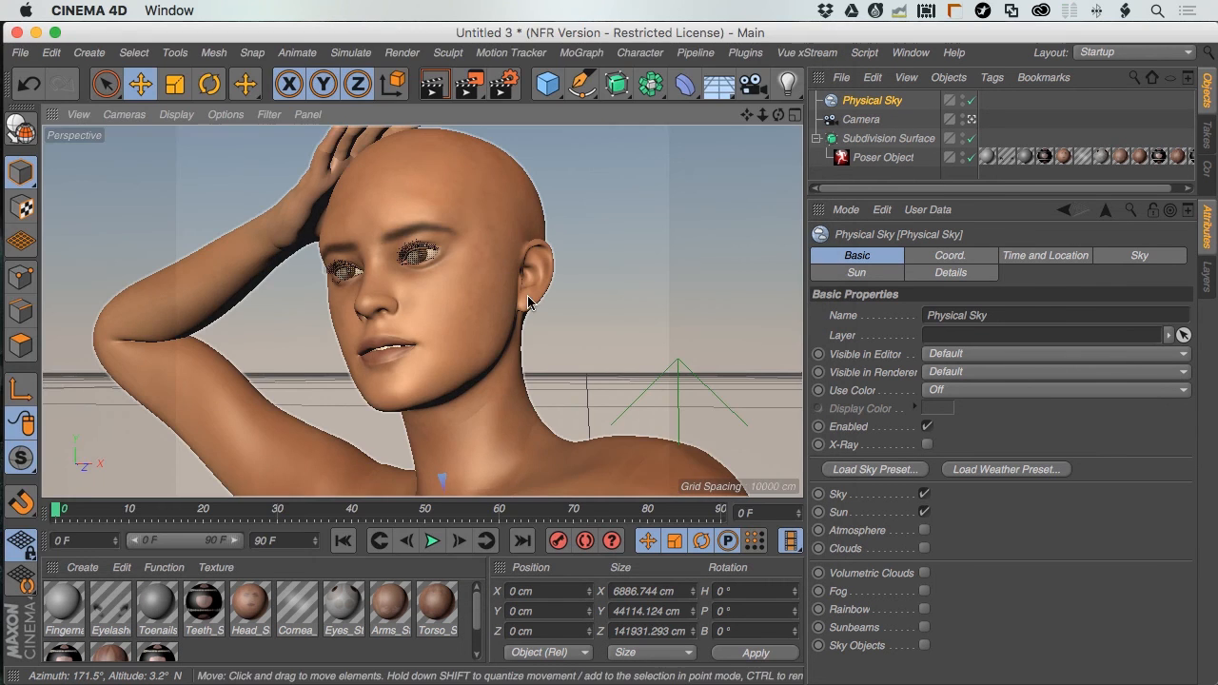
pyautogui.hotkey('ctrl', 'r')
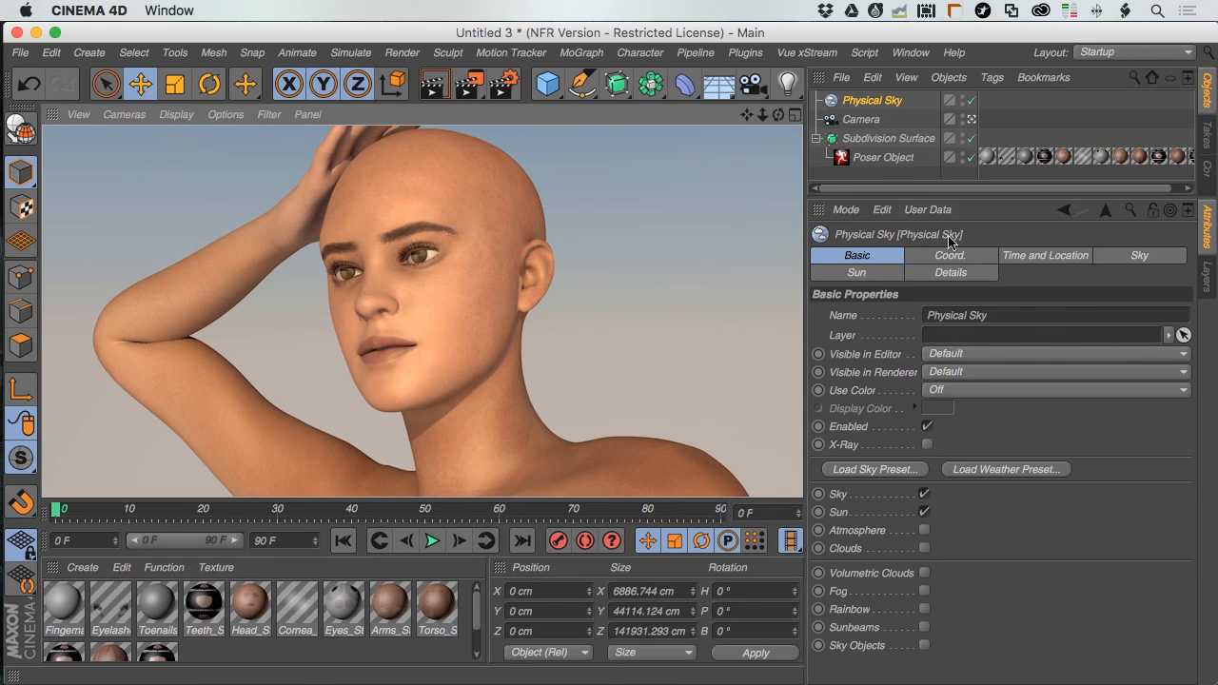
# Select the Poser Object, switch to Poser and select the figure's head in the Main Camera view
pyautogui.click(873, 157)
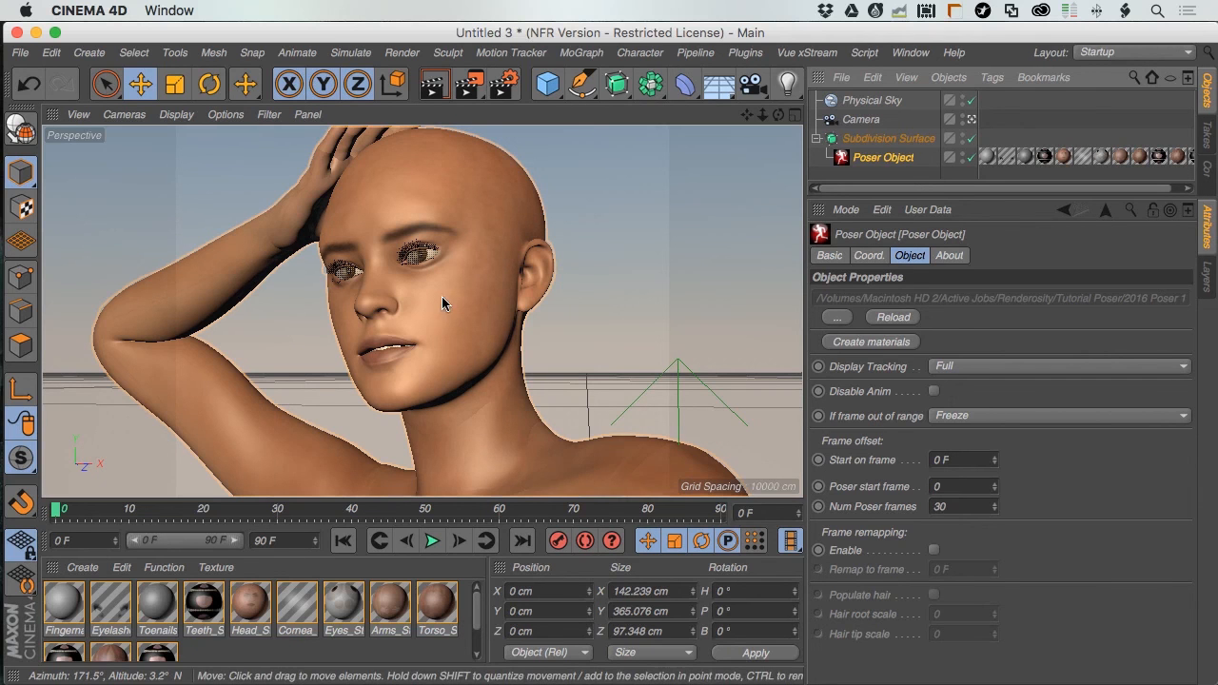
pyautogui.press('super+Tab')
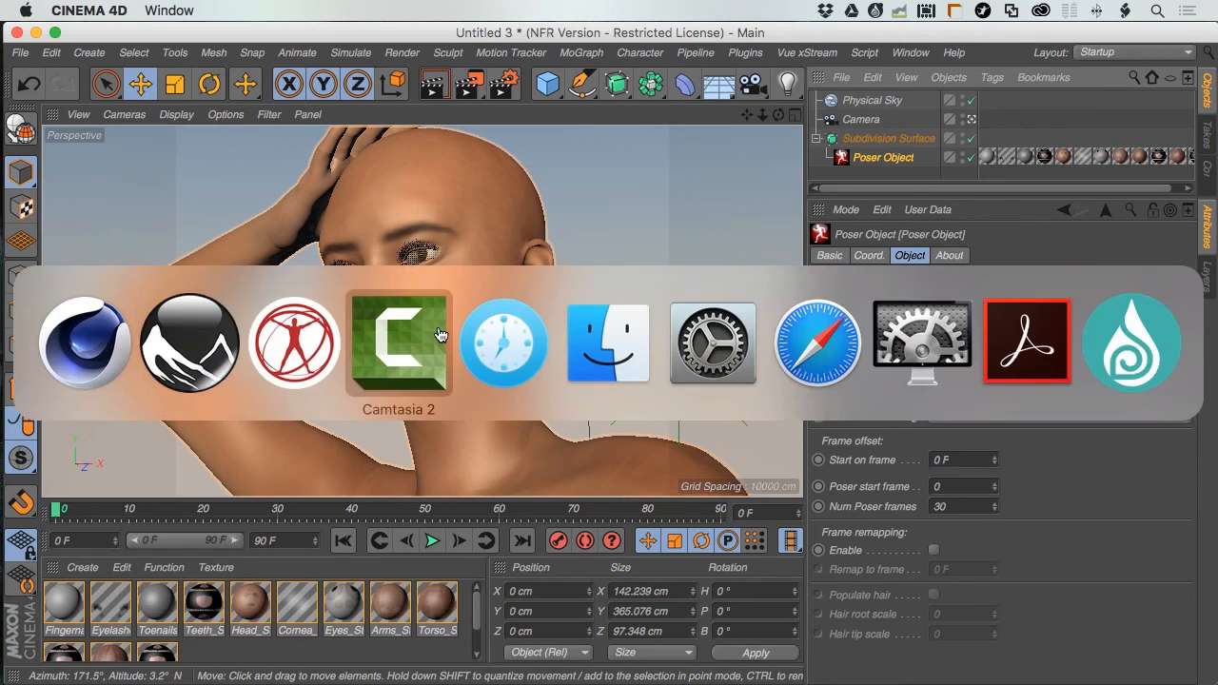
pyautogui.click(301, 340)
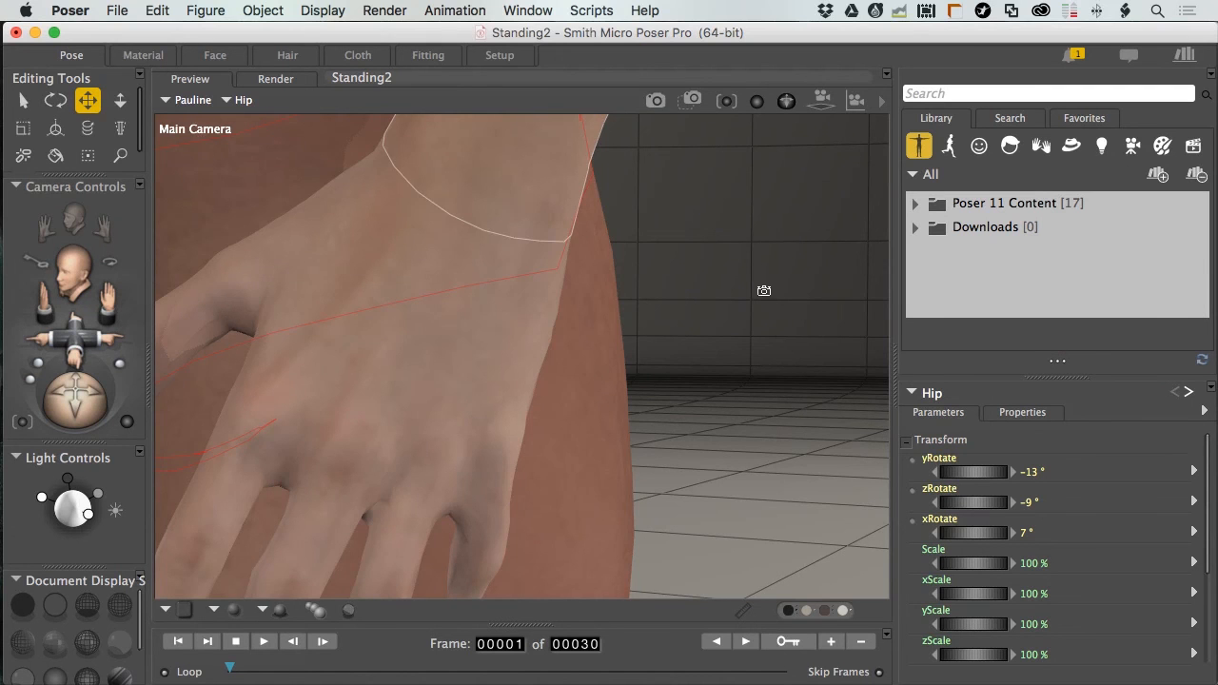
pyautogui.scroll(10, 750, 264)
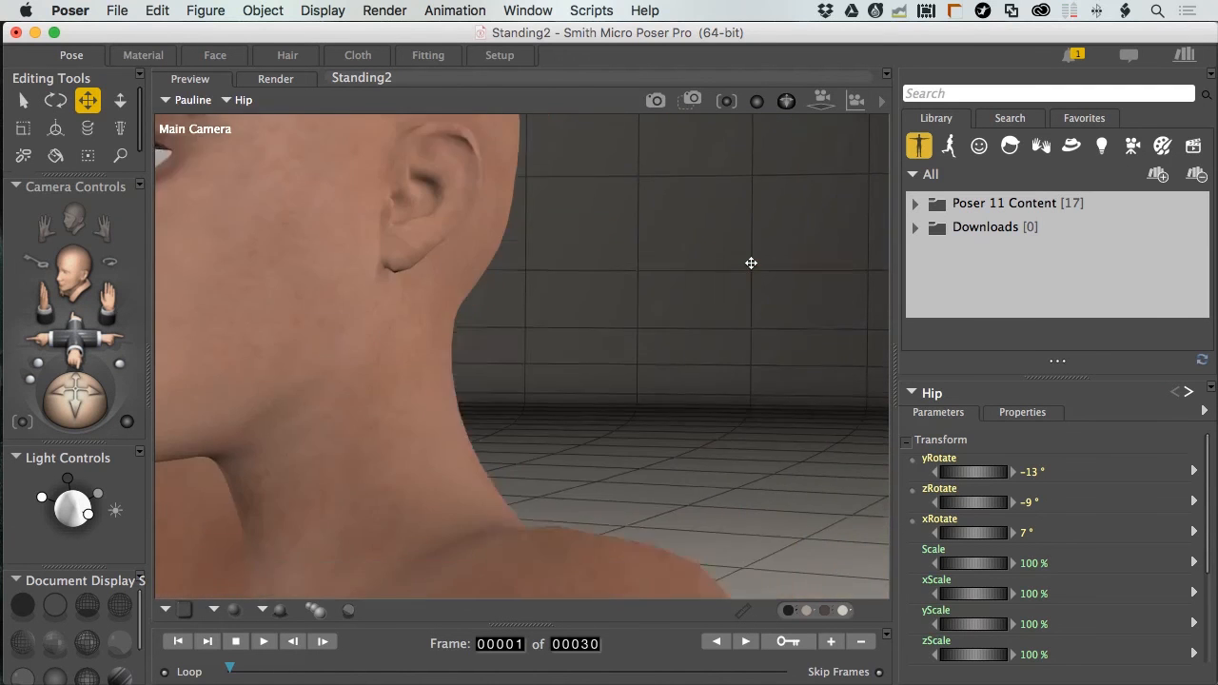
pyautogui.hscroll(-10, 716, 270)
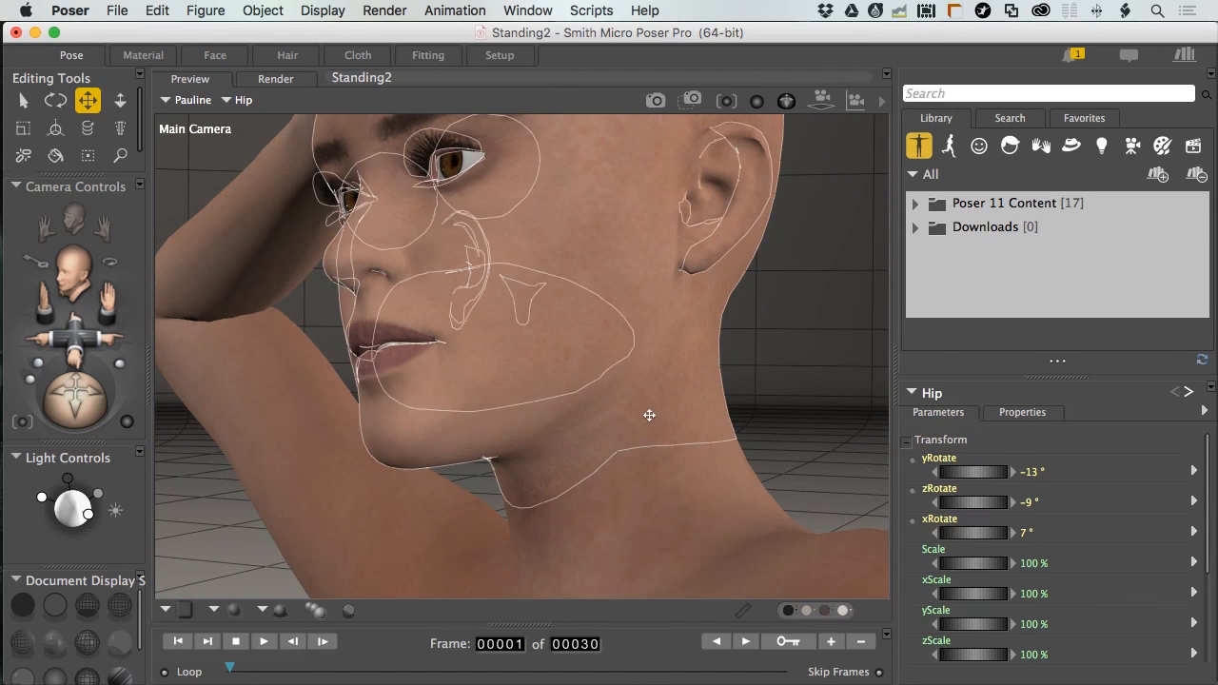
pyautogui.click(652, 384)
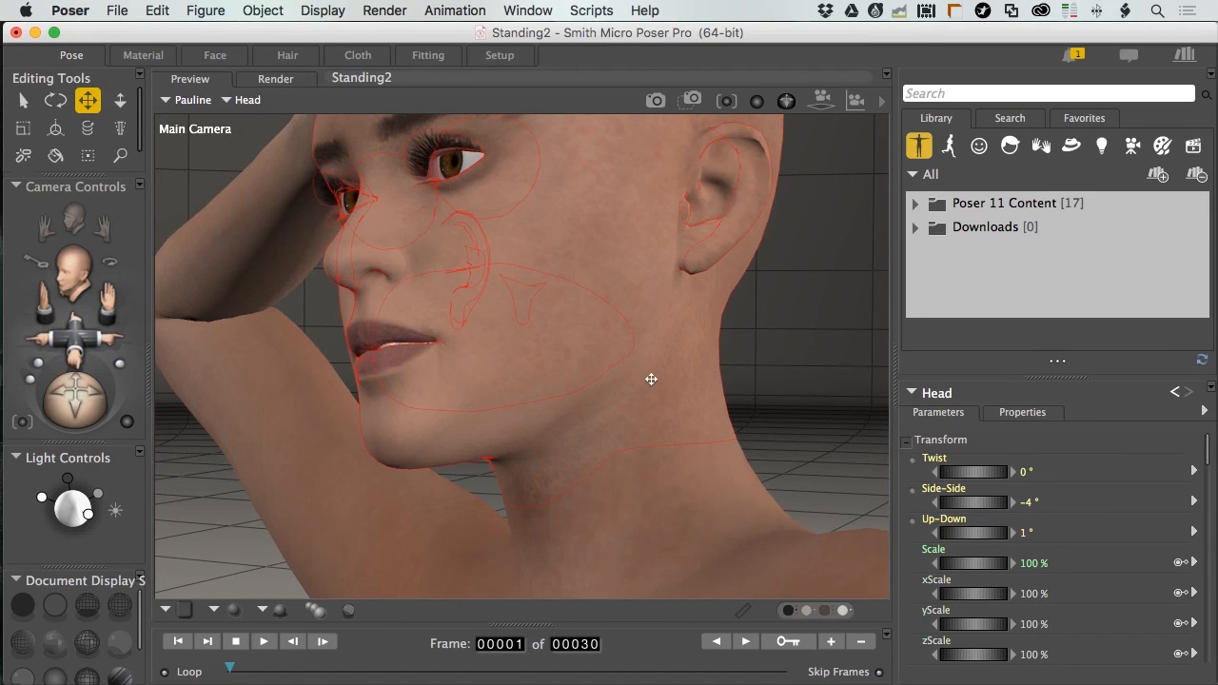
# Set the head's Twist to 26° and Side-Side to 11°, and save the Poser scene
pyautogui.moveTo(986, 472); pyautogui.dragTo(1039, 471)
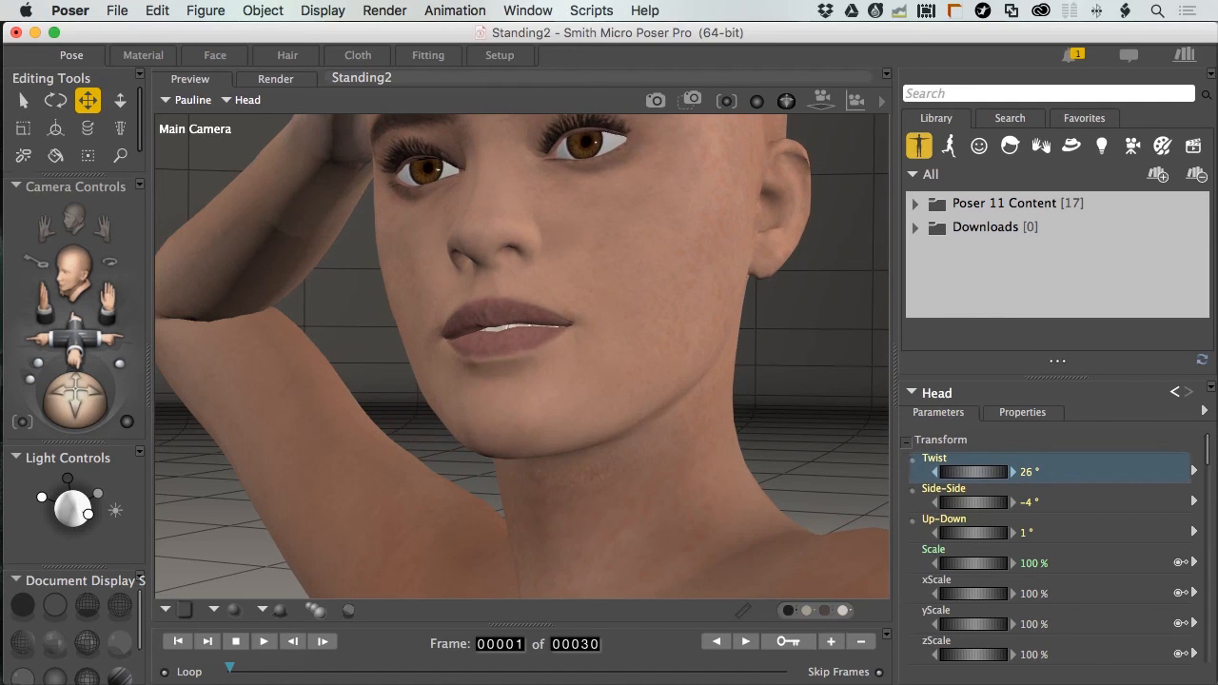
pyautogui.moveTo(980, 503); pyautogui.dragTo(989, 502)
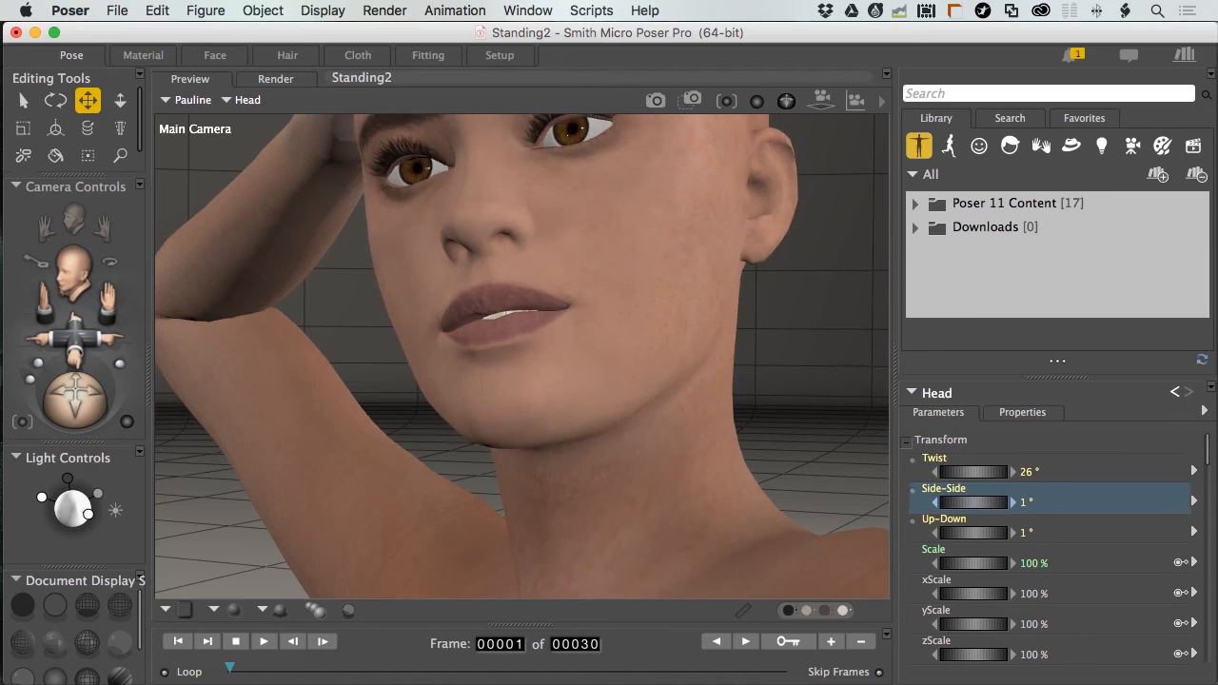
pyautogui.moveTo(802, 348); pyautogui.dragTo(801, 349)
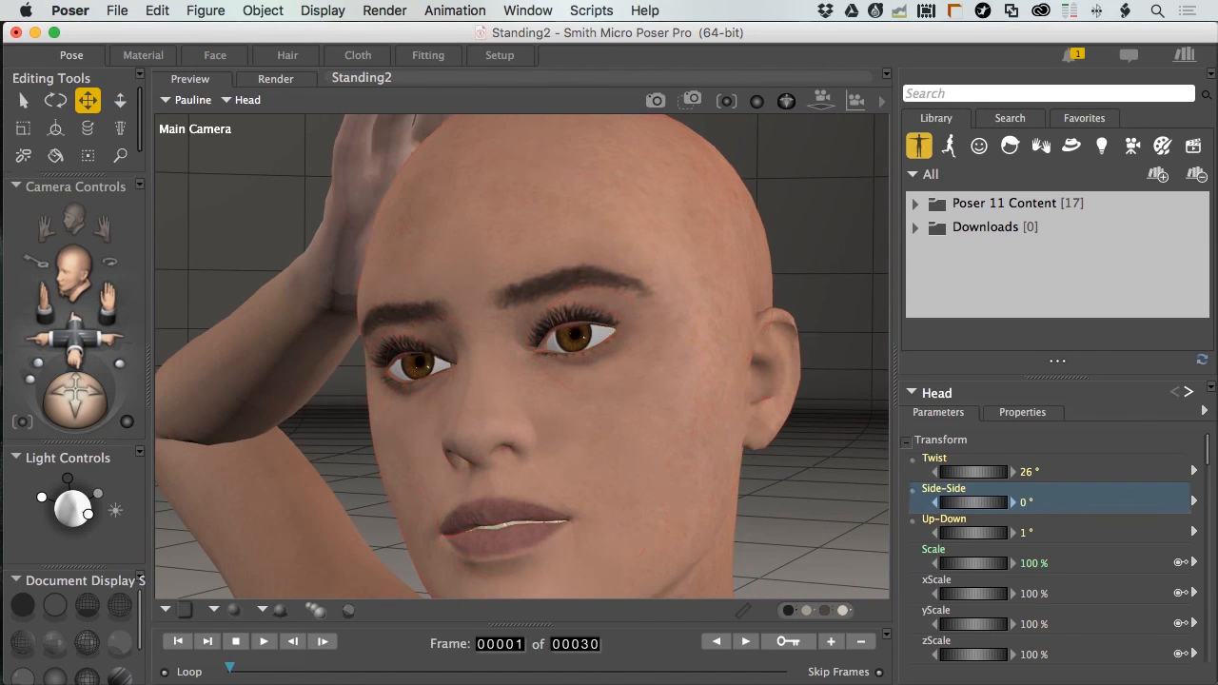
pyautogui.moveTo(980, 503); pyautogui.dragTo(963, 502)
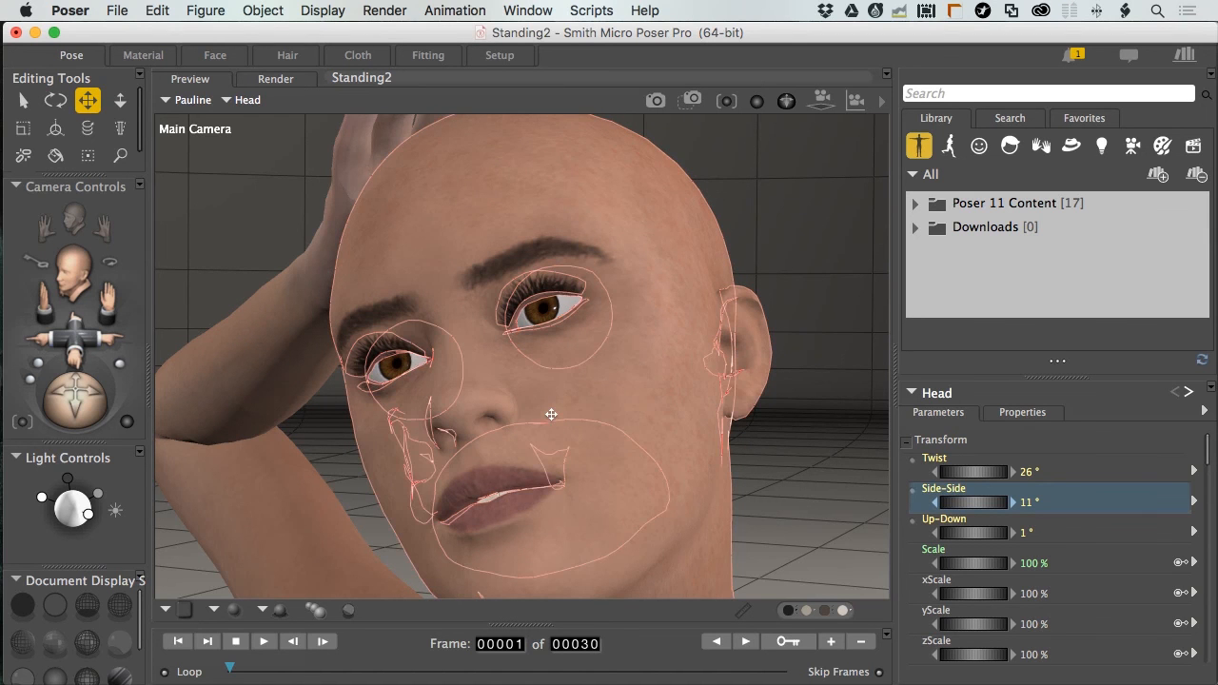
pyautogui.press('super+s')
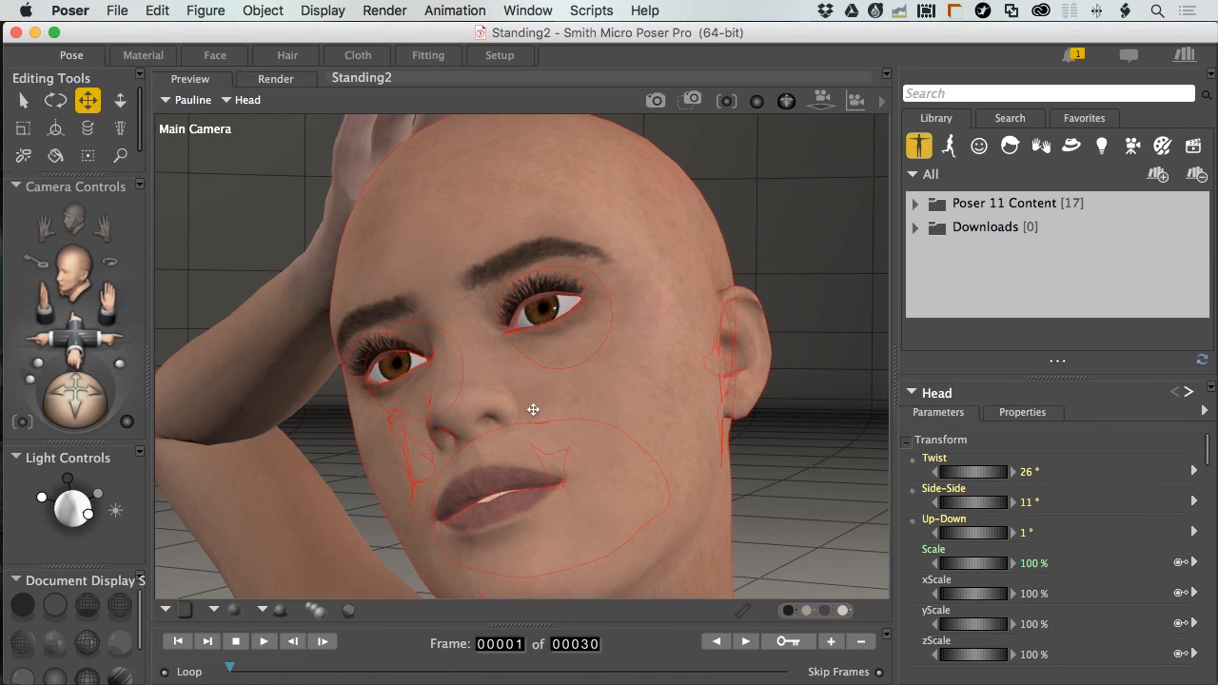
# Switch back to CINEMA 4D, reload the Poser Object and render the re-posed figure from a higher camera angle
pyautogui.press('super+Tab')
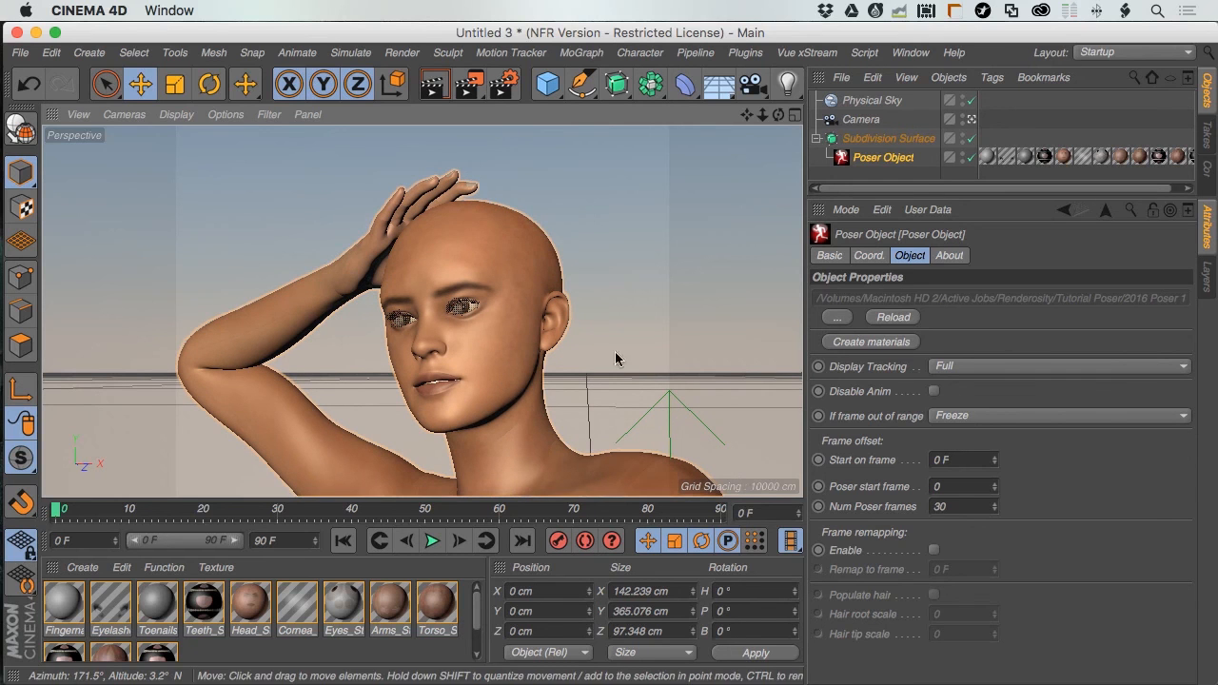
pyautogui.click(900, 318)
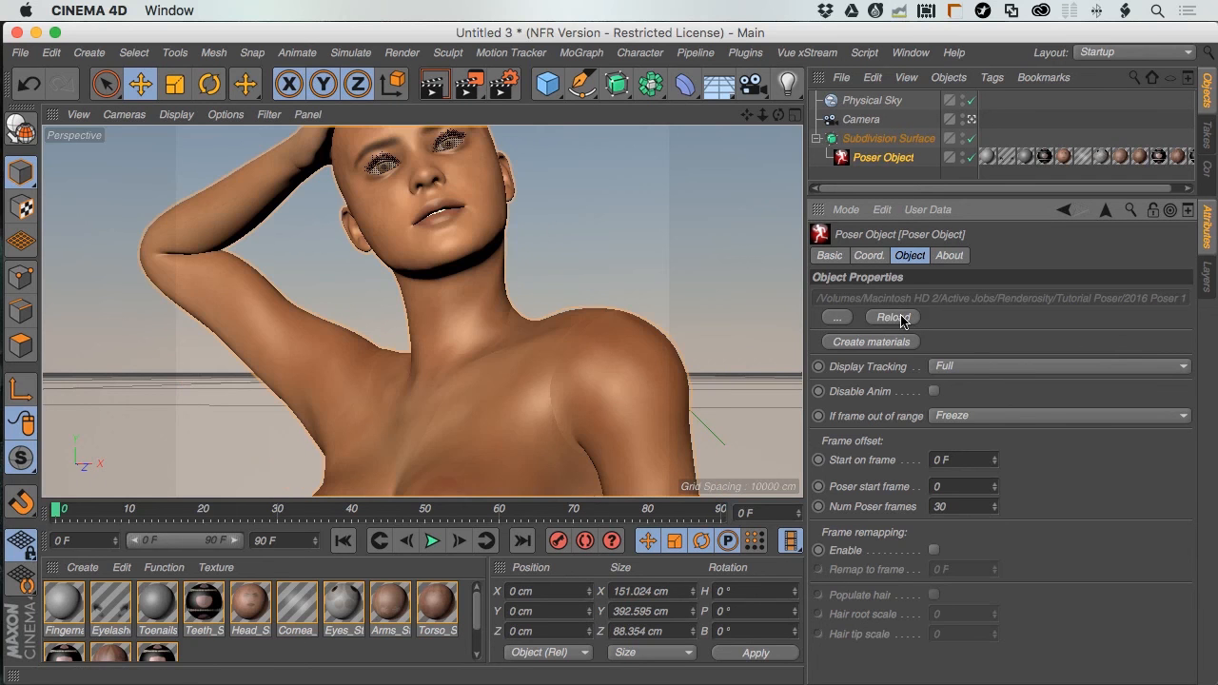
pyautogui.keyDown('alt'); pyautogui.moveTo(554, 260); pyautogui.dragTo(633, 177); pyautogui.keyUp('alt')
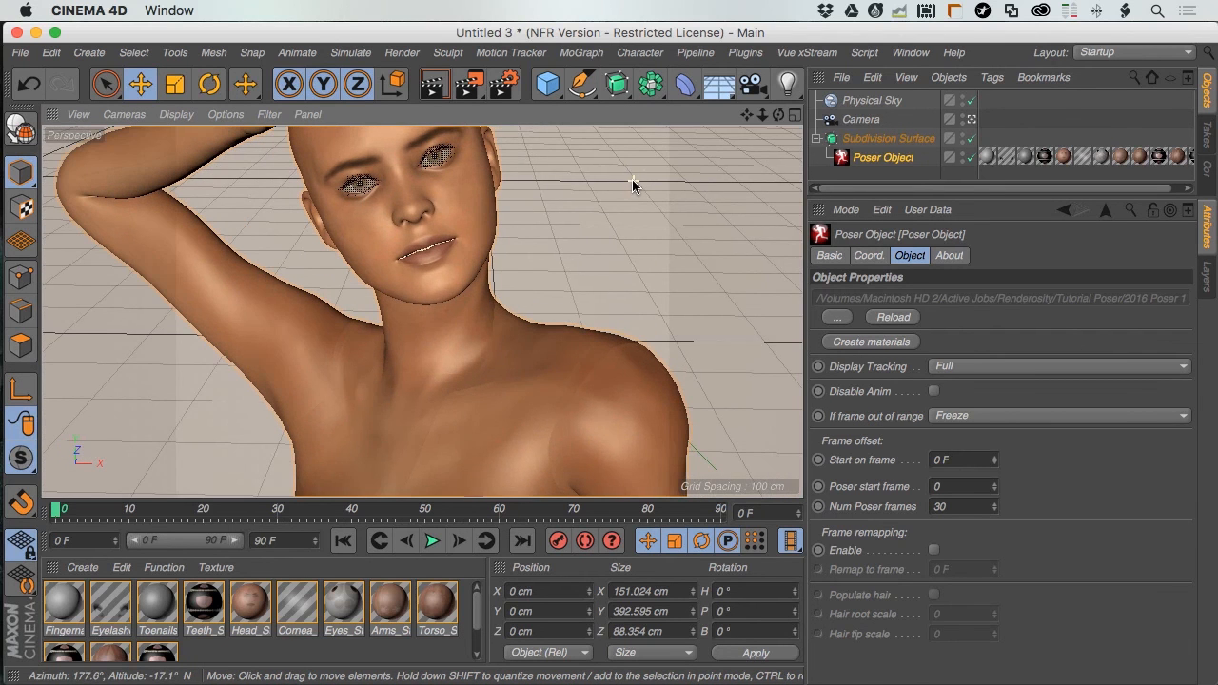
pyautogui.press('super+r')
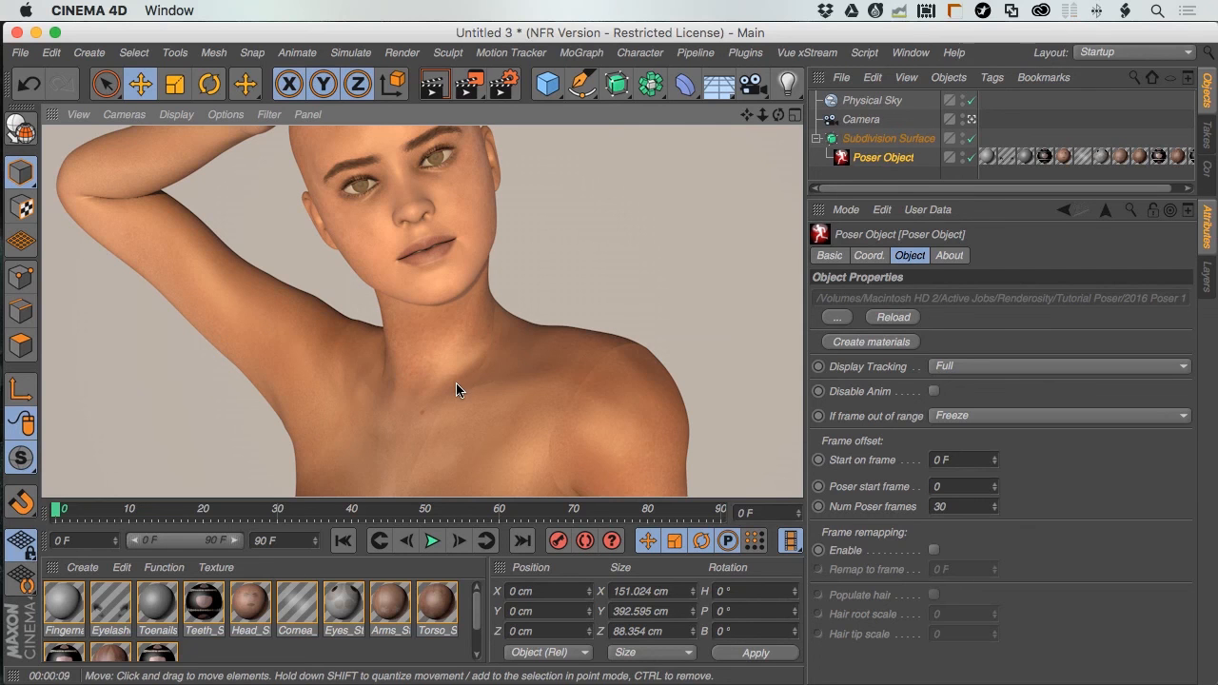
pyautogui.click(463, 394)
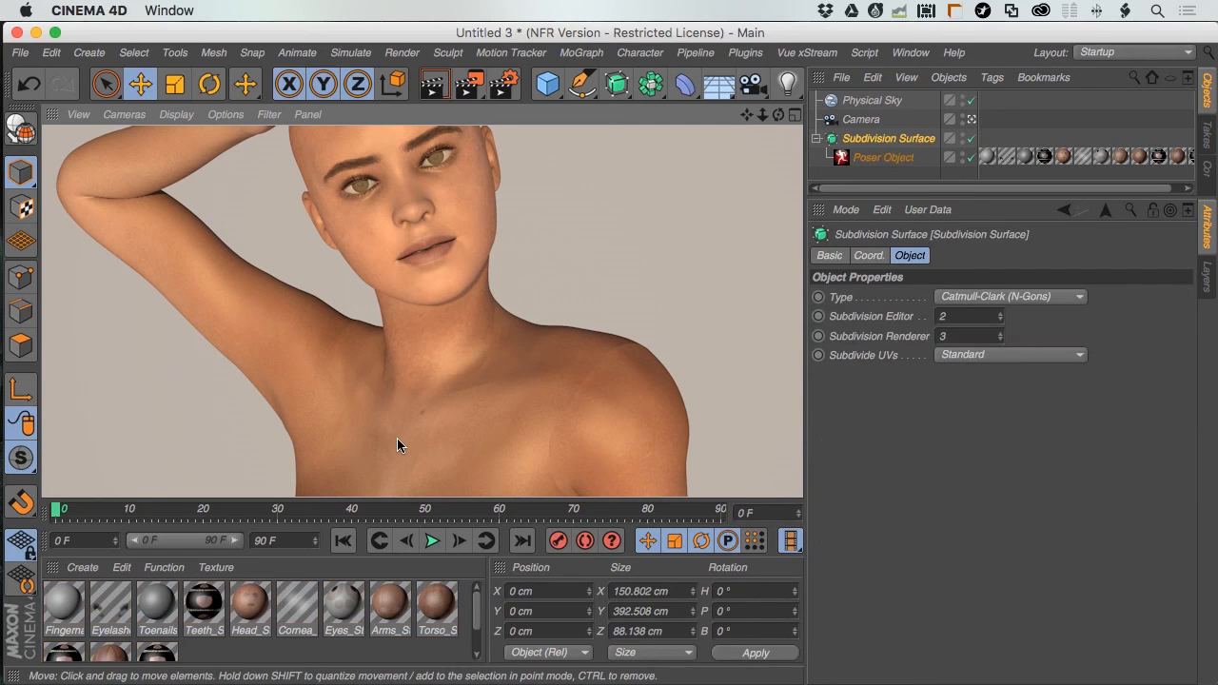